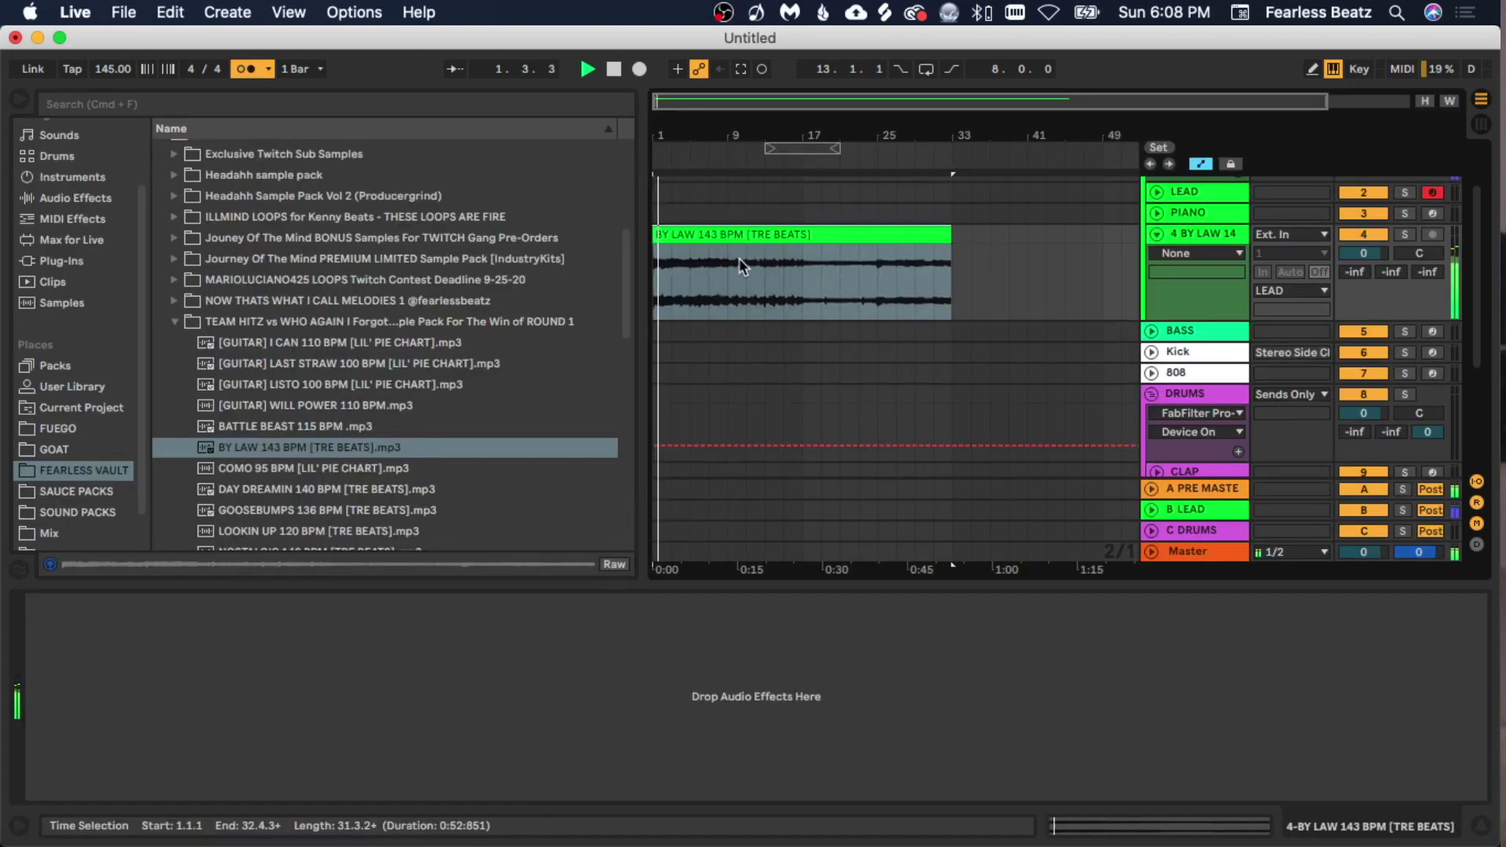
pyautogui.click(738, 241)
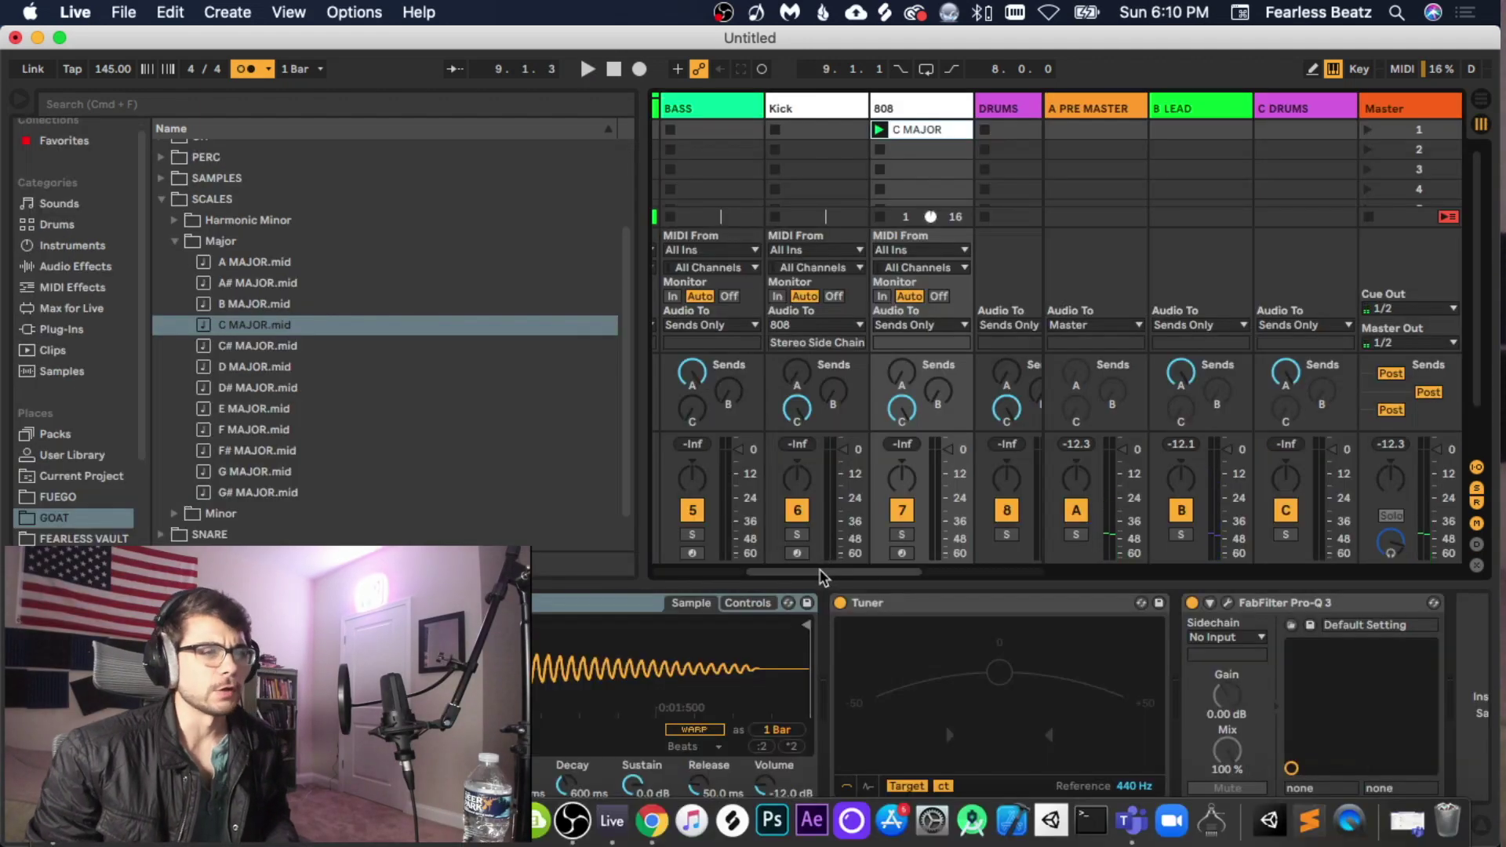
# - Move the SNARE track in front of the CLAP track inside the DRUMS group
pyautogui.moveTo(819, 575); pyautogui.dragTo(893, 580)
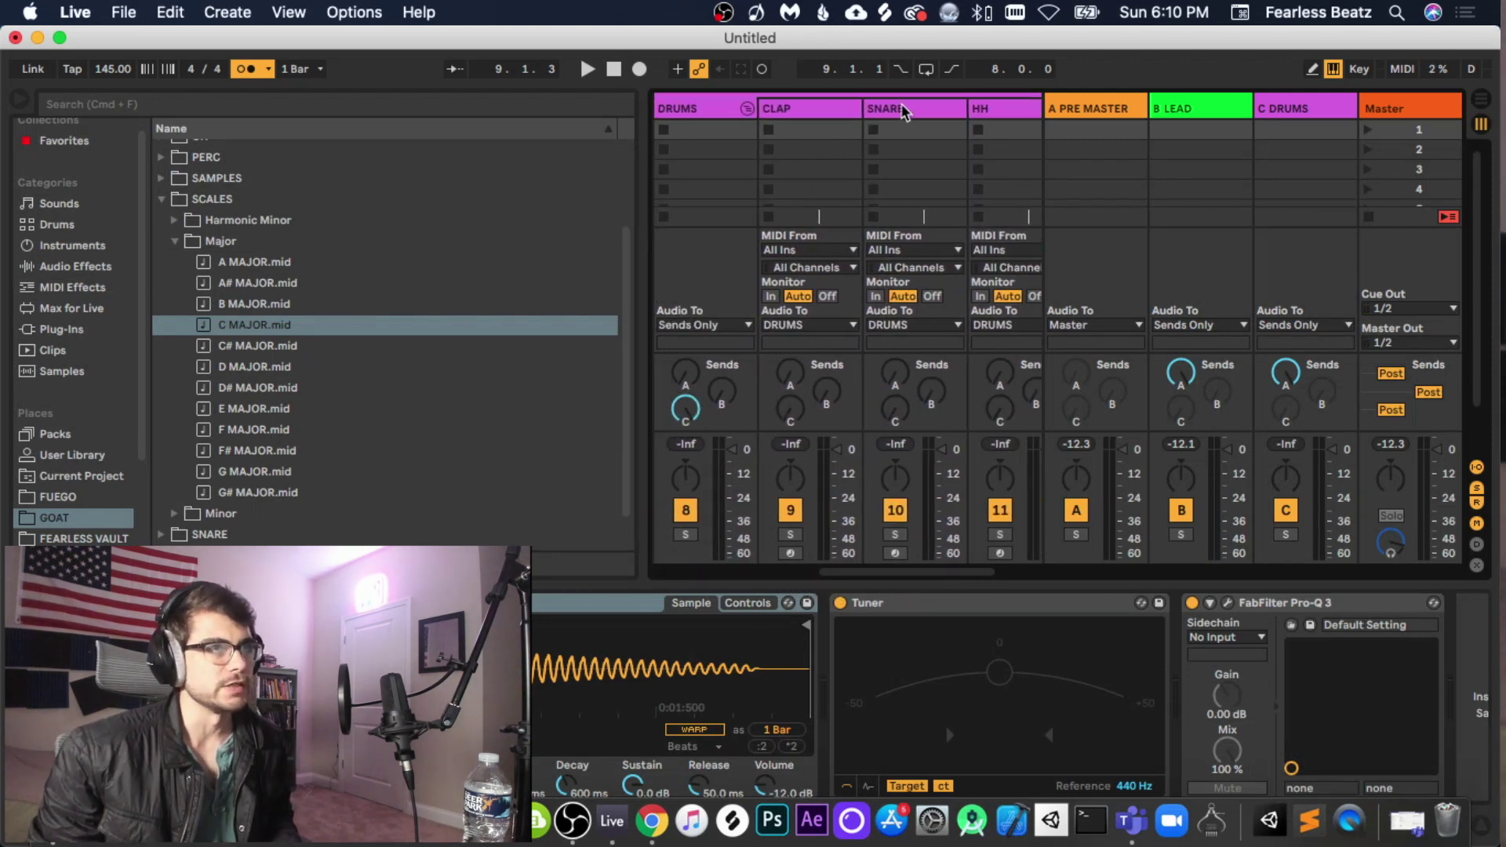
pyautogui.moveTo(902, 111); pyautogui.dragTo(832, 228)
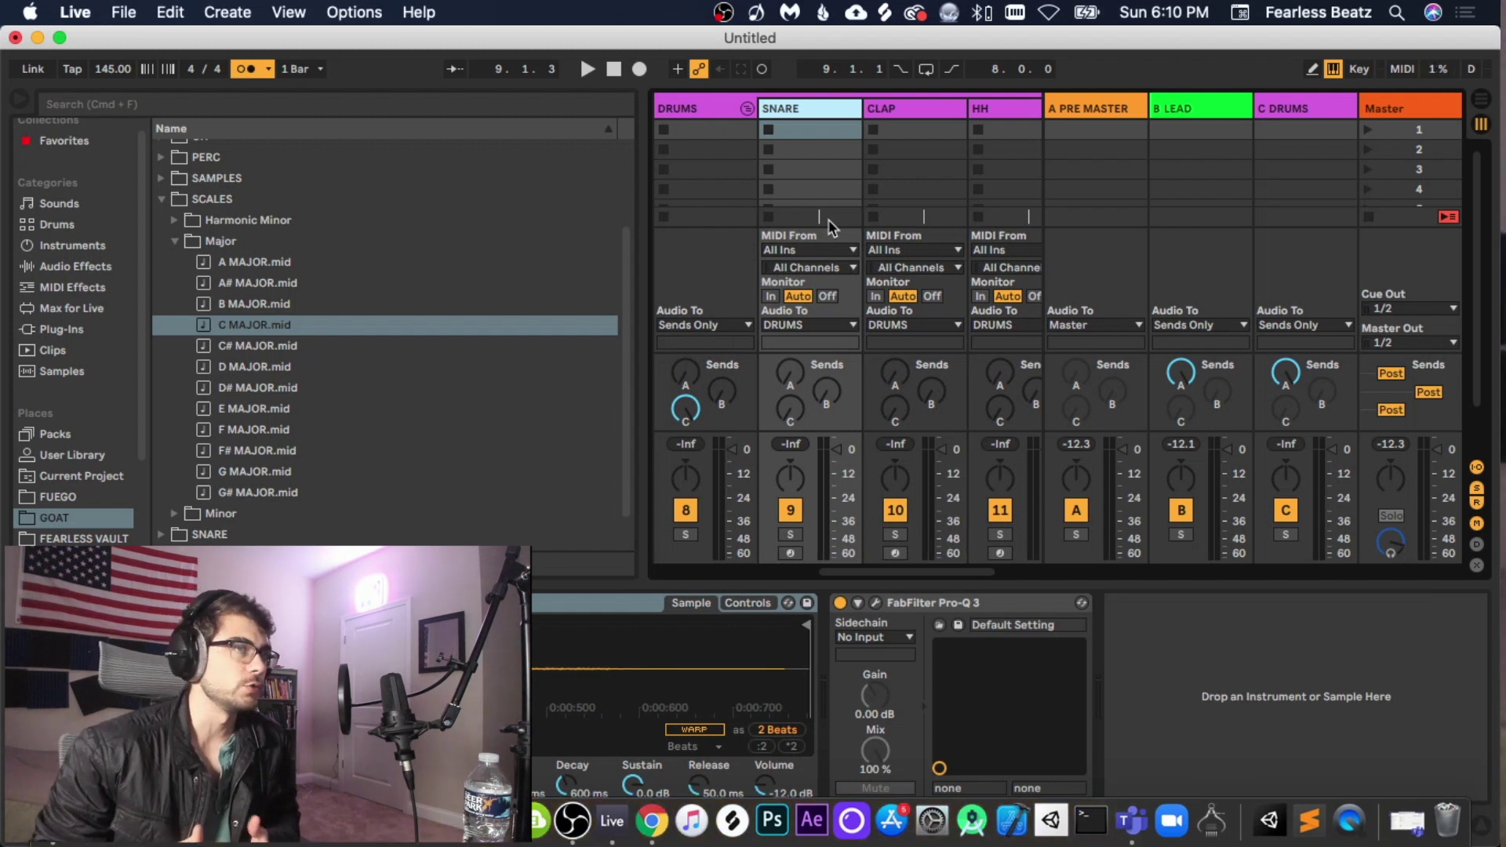
# - Close the SCALES folder, open the SNARE folder, and preview (Snare) OffTheRim.wav and (Snare) Motumbo.wav
pyautogui.click(175, 241)
pyautogui.click(160, 201)
pyautogui.click(161, 224)
pyautogui.click(291, 392)
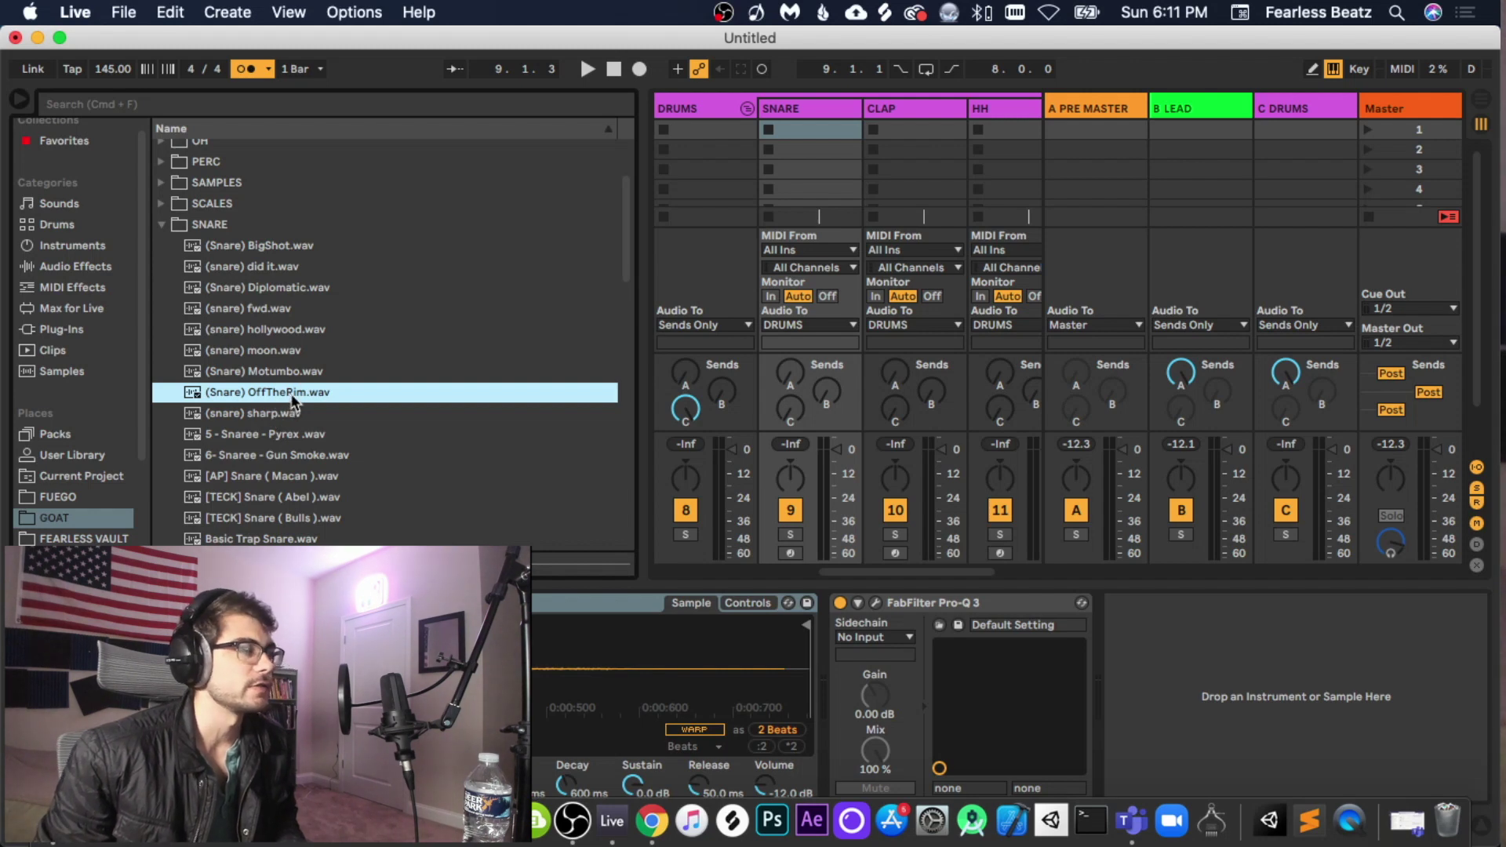
pyautogui.click(294, 371)
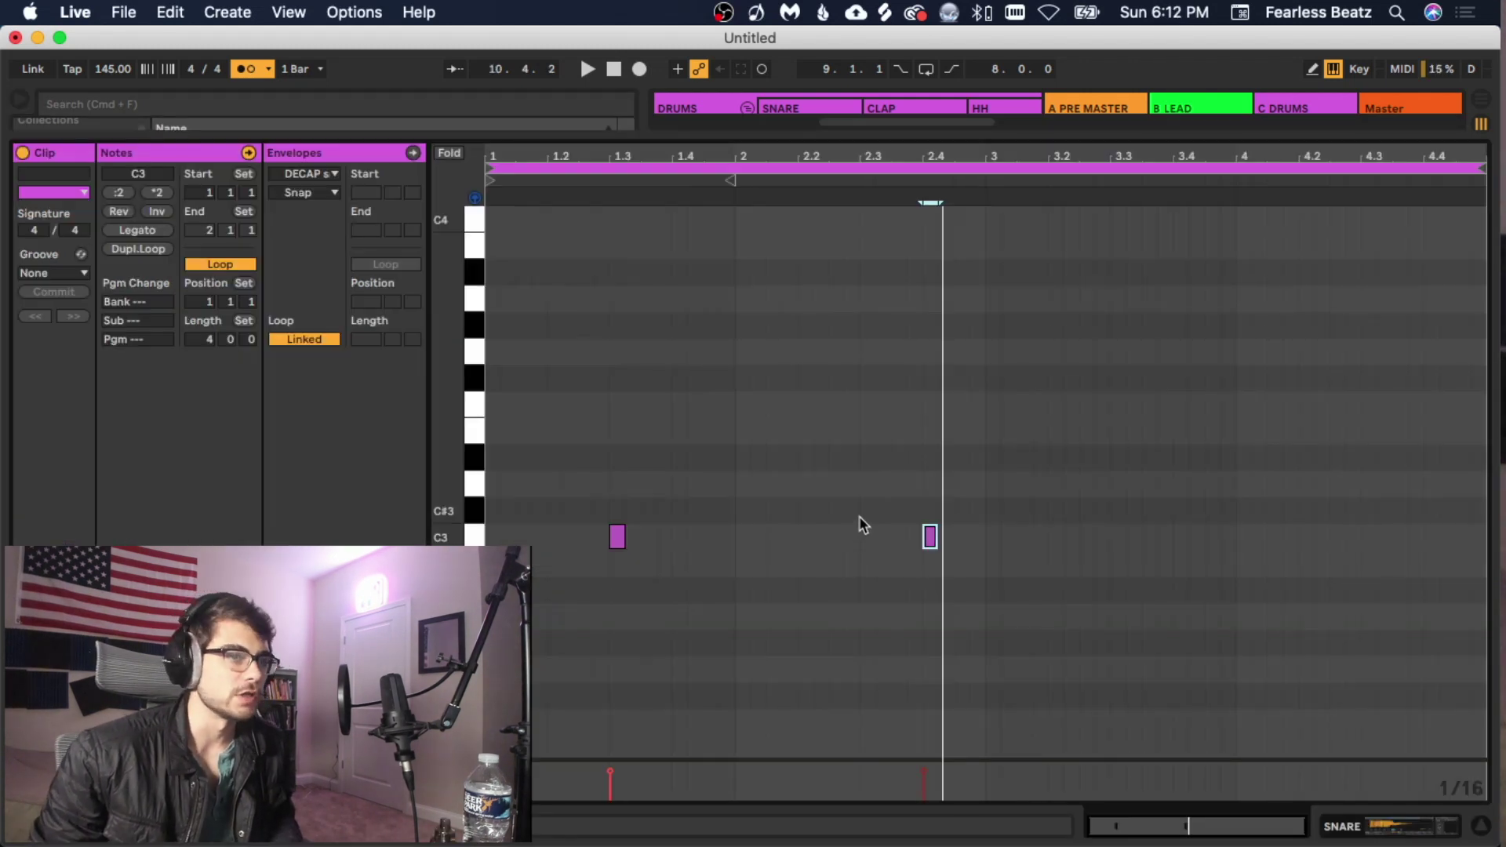
# - Mark the range before the snare hit at 2.4 and the hit at 1.3, and play the snare pattern
pyautogui.moveTo(894, 589); pyautogui.dragTo(916, 582)
pyautogui.moveTo(864, 508); pyautogui.dragTo(918, 599)
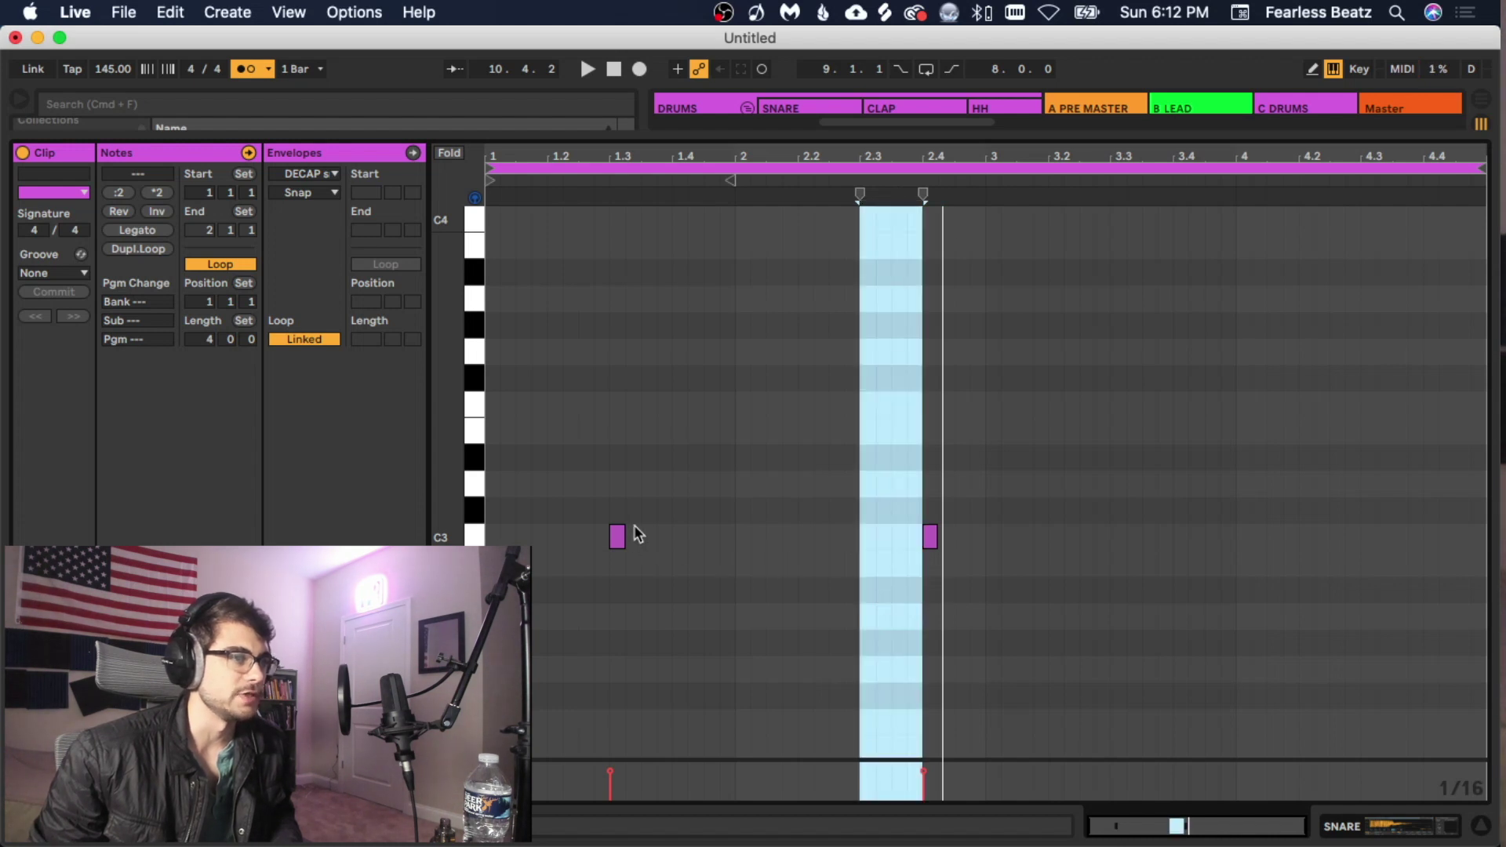
pyautogui.click(610, 508)
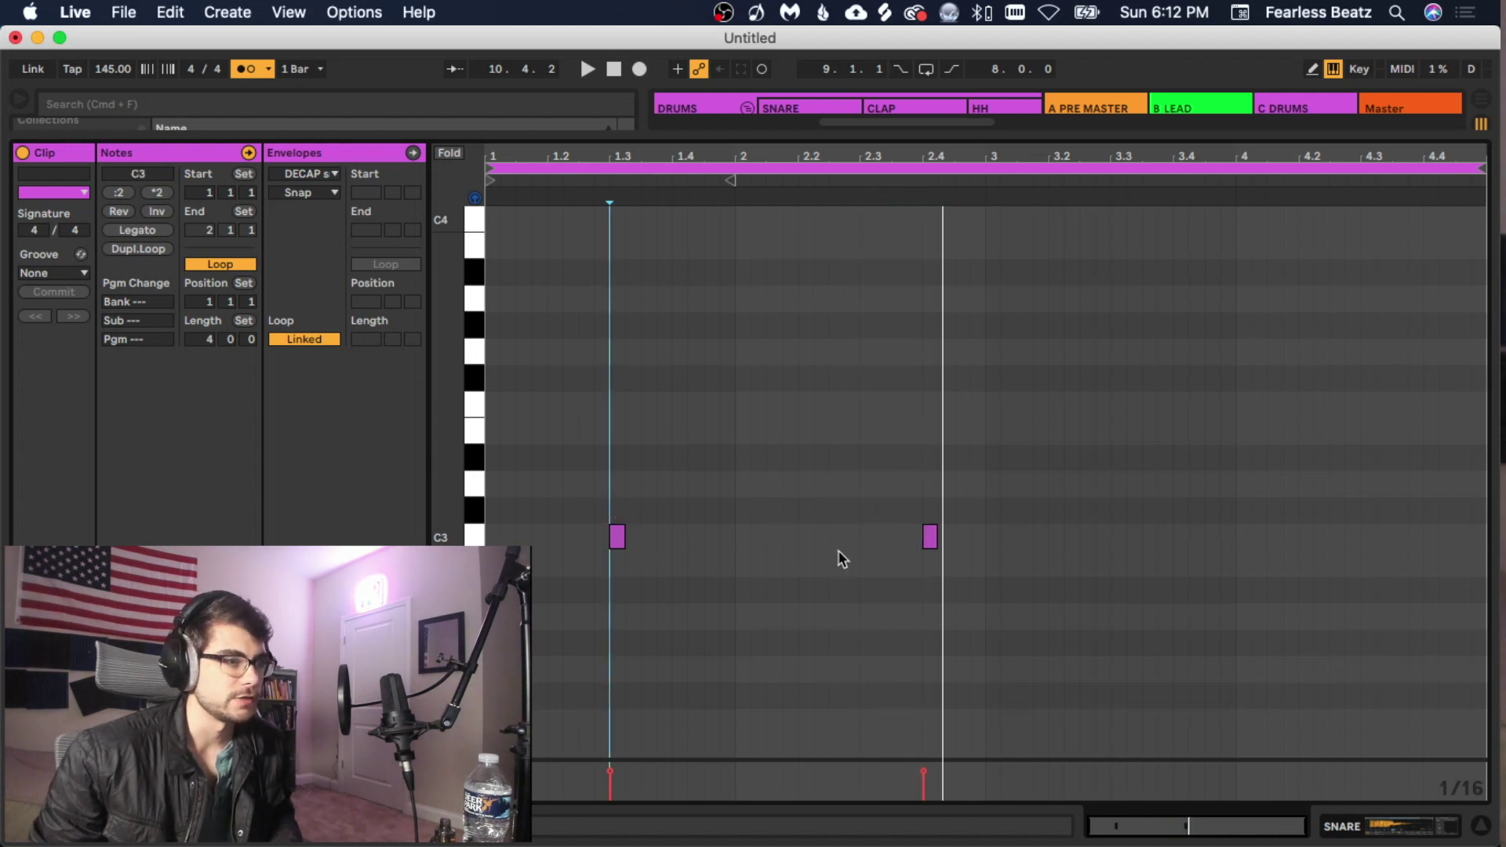
pyautogui.press('space')
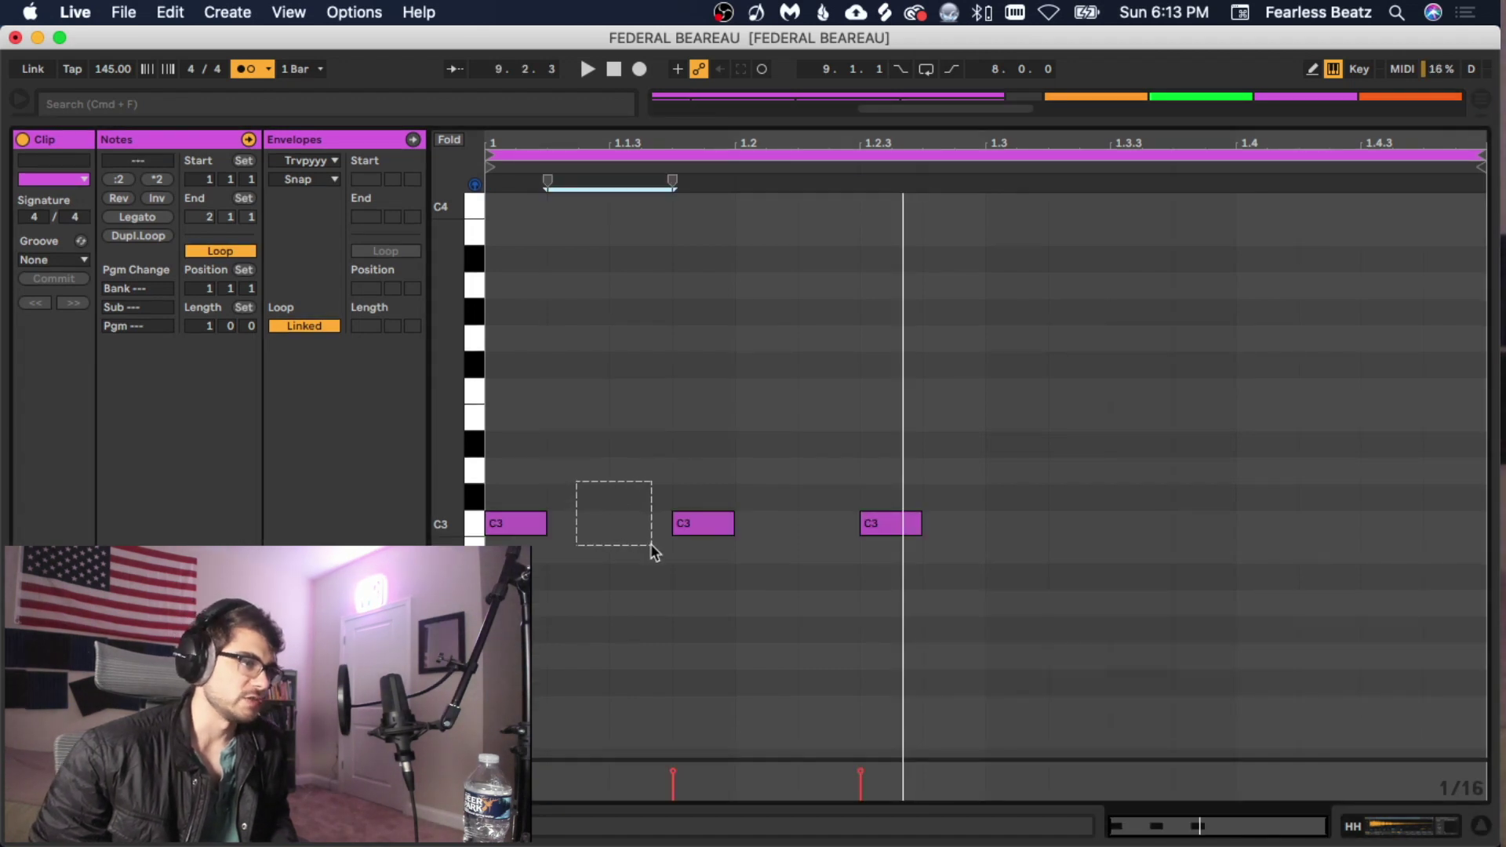
# - Add a C3 note at 1.3 in the hi-hat clip and duplicate it twice to fill the bar
pyautogui.moveTo(651, 543); pyautogui.dragTo(651, 544)
pyautogui.press('space')
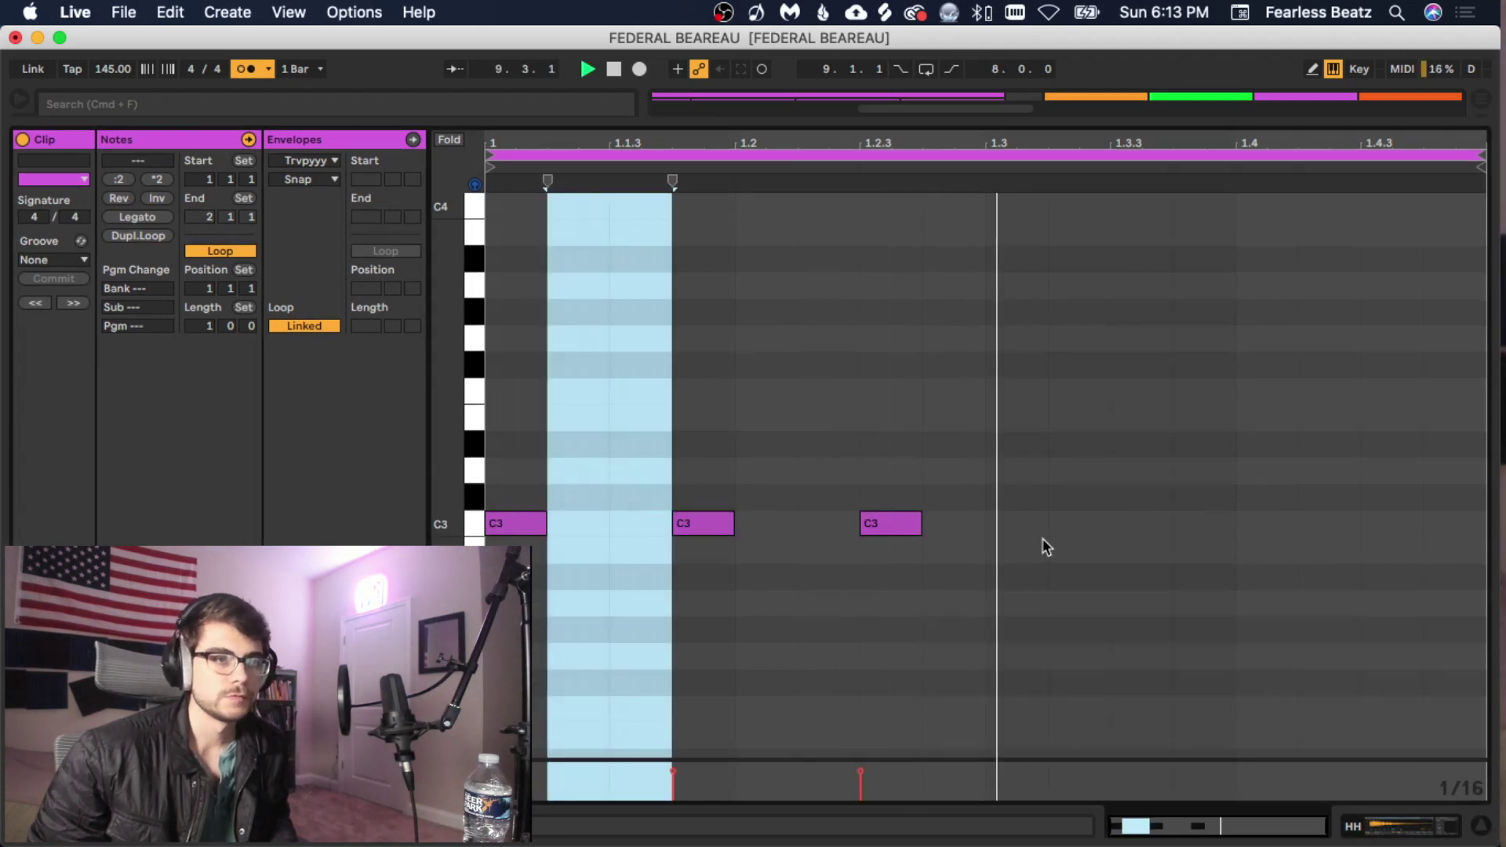
pyautogui.press('space')
pyautogui.doubleClick(1016, 522)
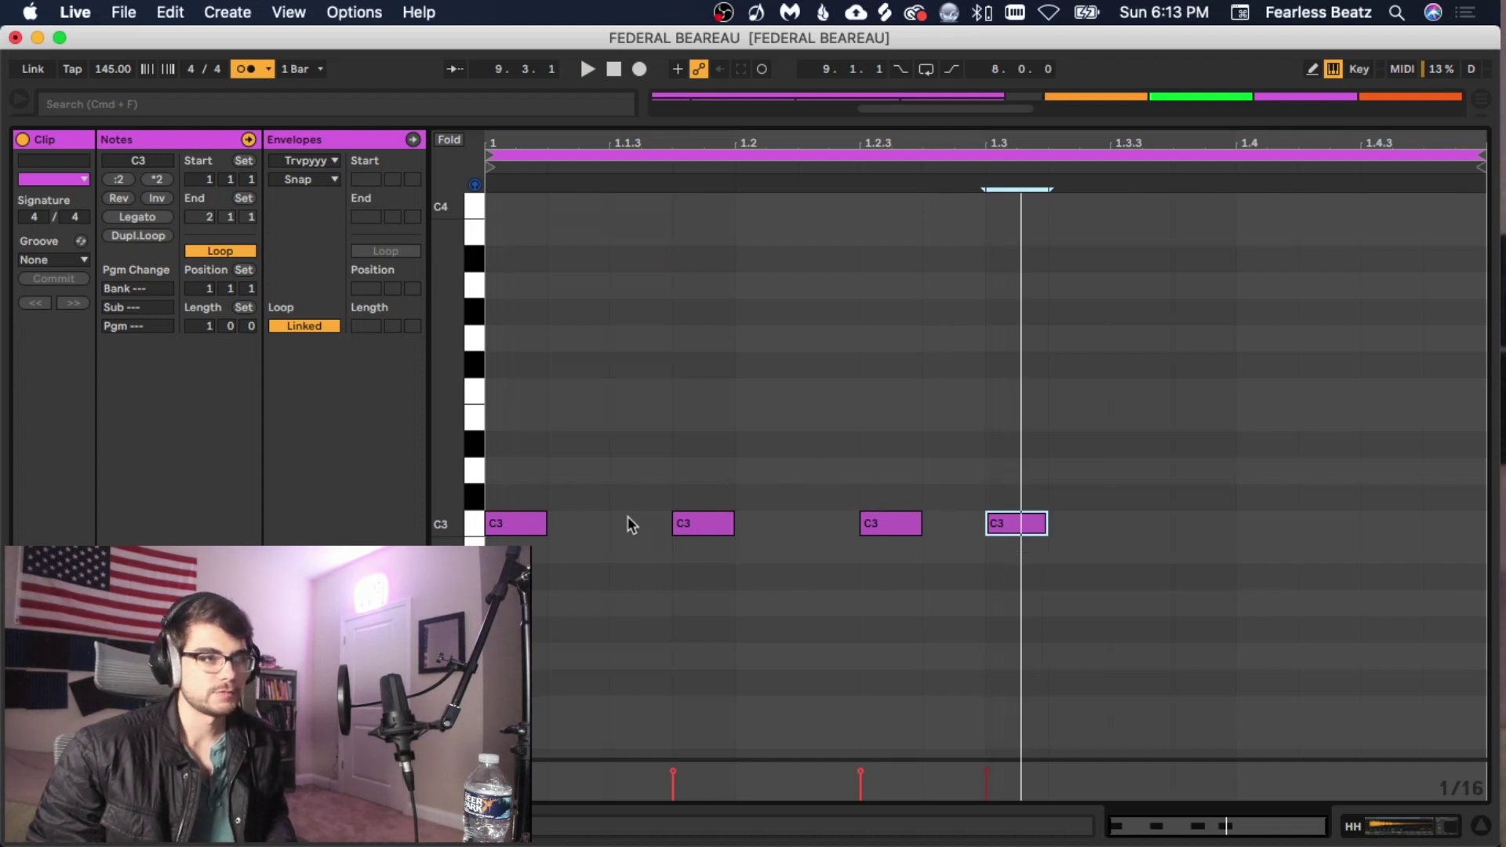
pyautogui.press('super+d')
pyautogui.press('super+d')
# - Play the hi-hat pattern and turn off the metronome
pyautogui.press('space')
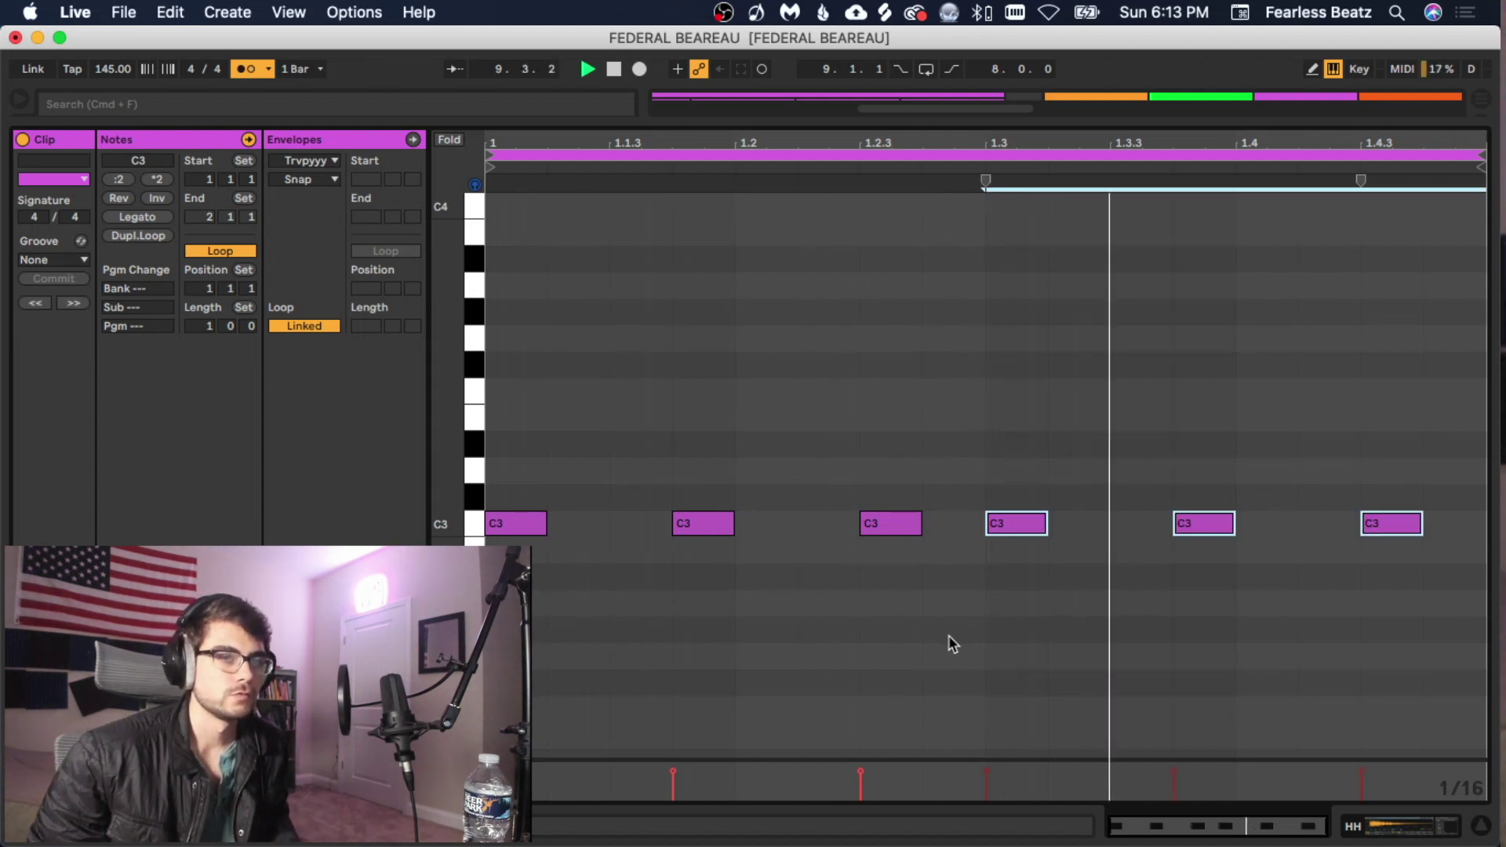
pyautogui.click(244, 70)
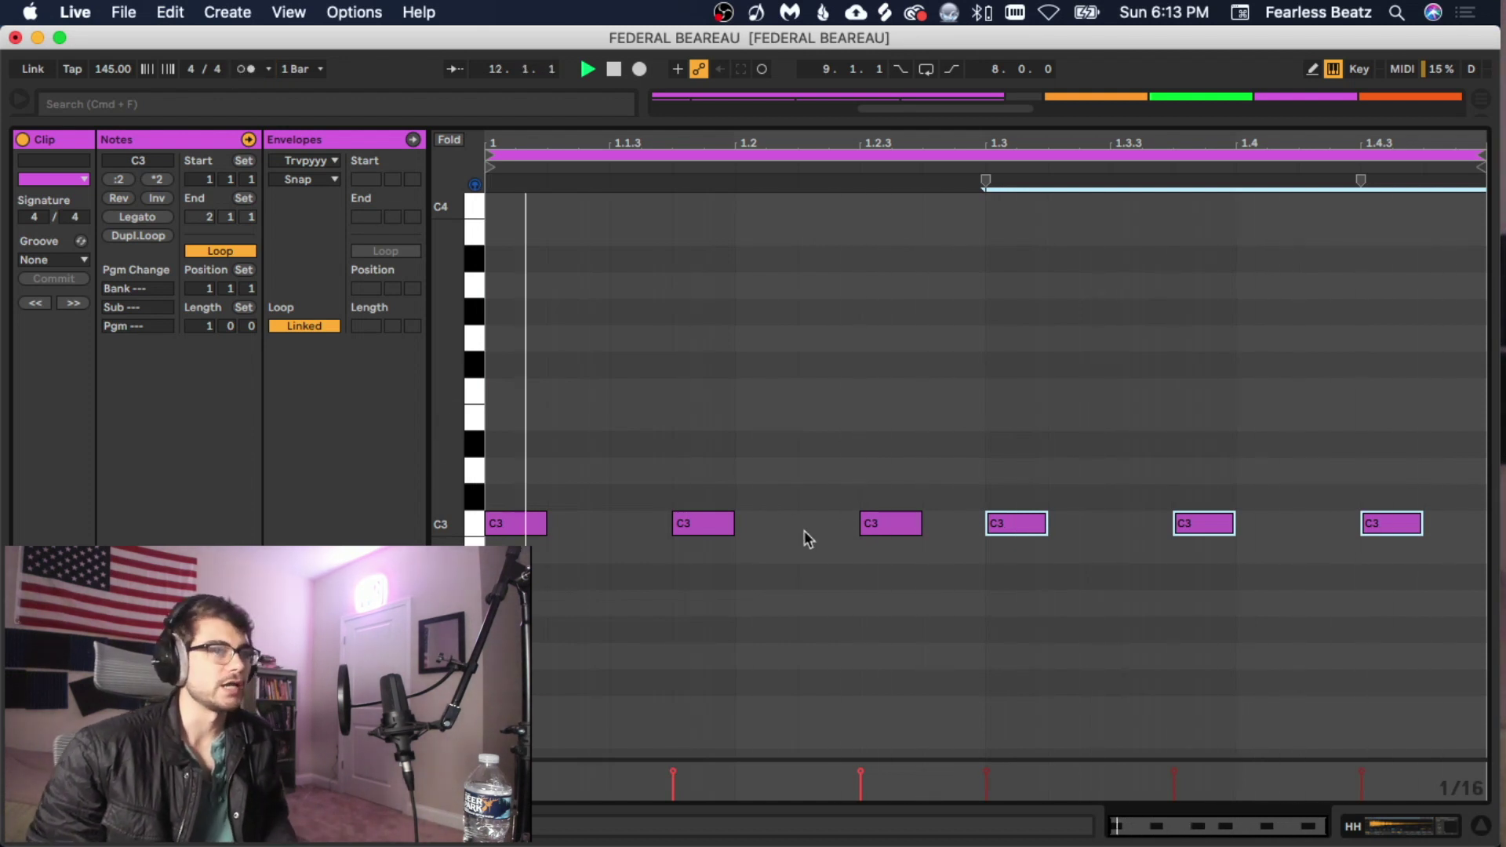
pyautogui.click(990, 655)
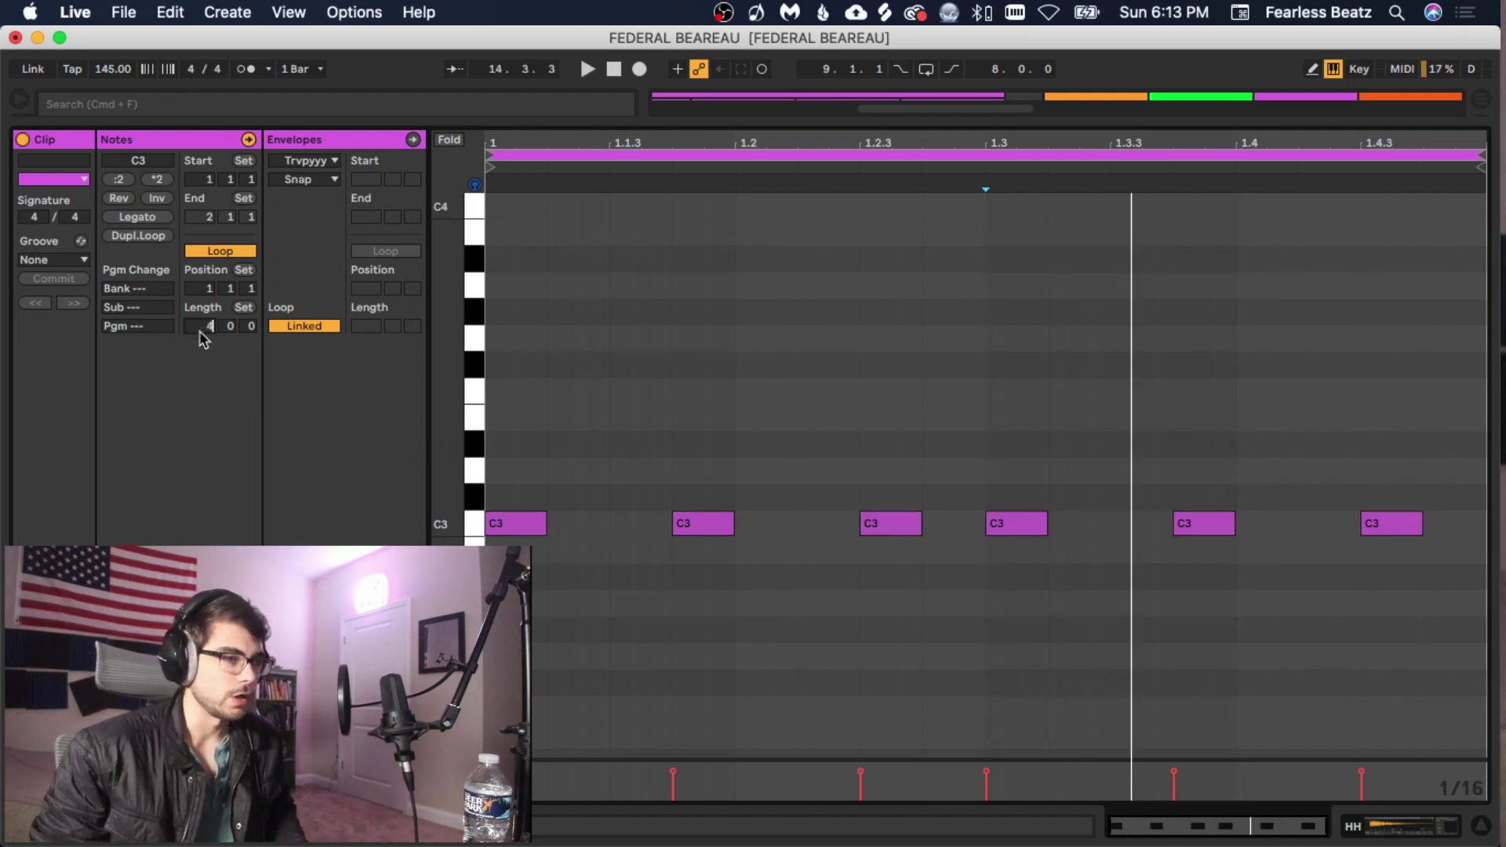
# - Set the hi-hat clip's loop length to 4 bars and select the notes at its start
pyautogui.press('Return')
pyautogui.moveTo(731, 559); pyautogui.dragTo(477, 469)
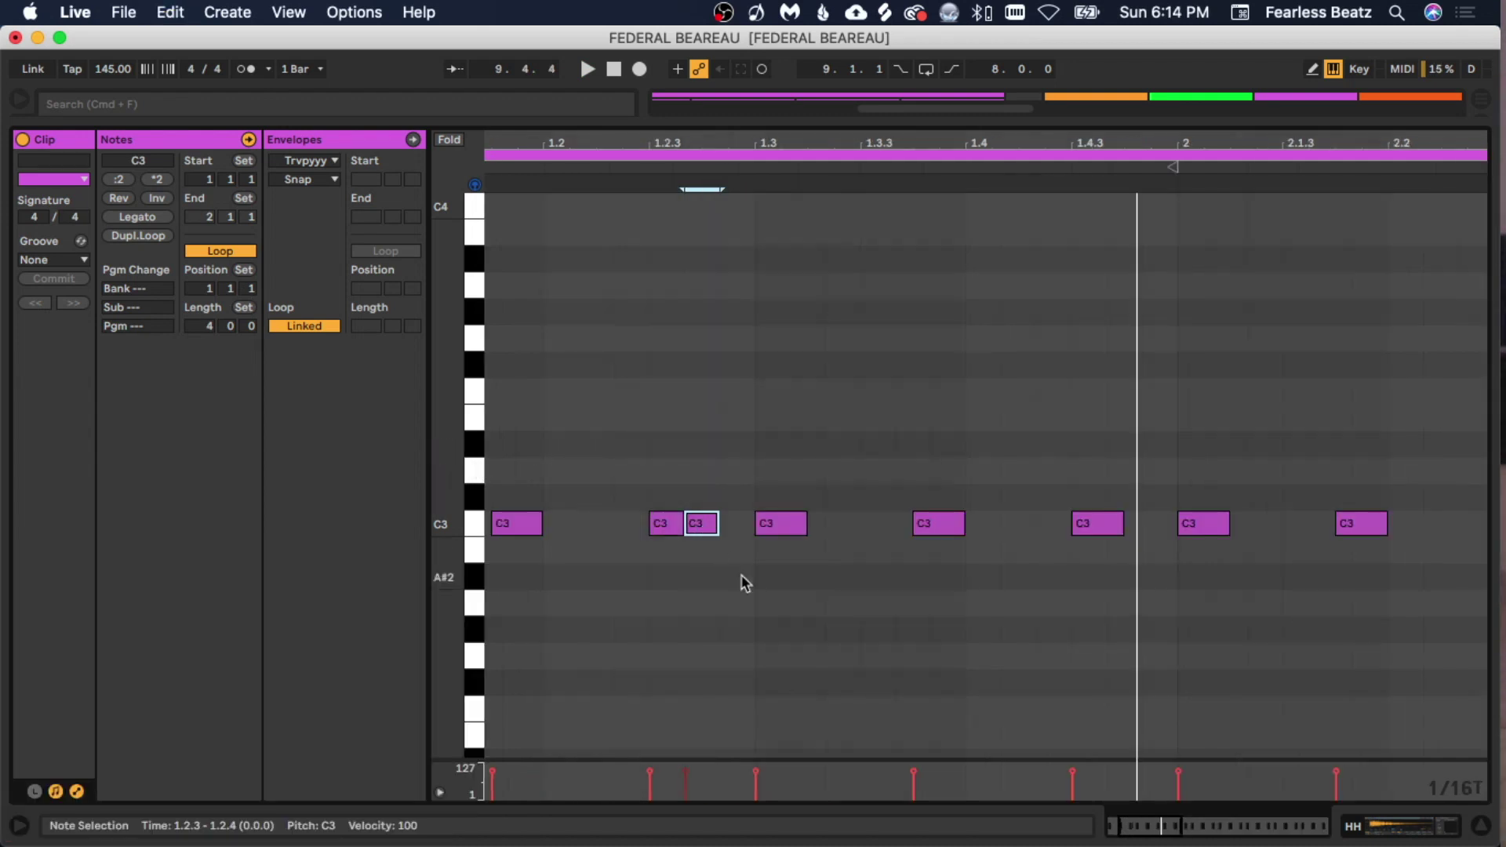
# - Play the hi-hat clip and add an extra C3 note at 2.3.3
pyautogui.press('space')
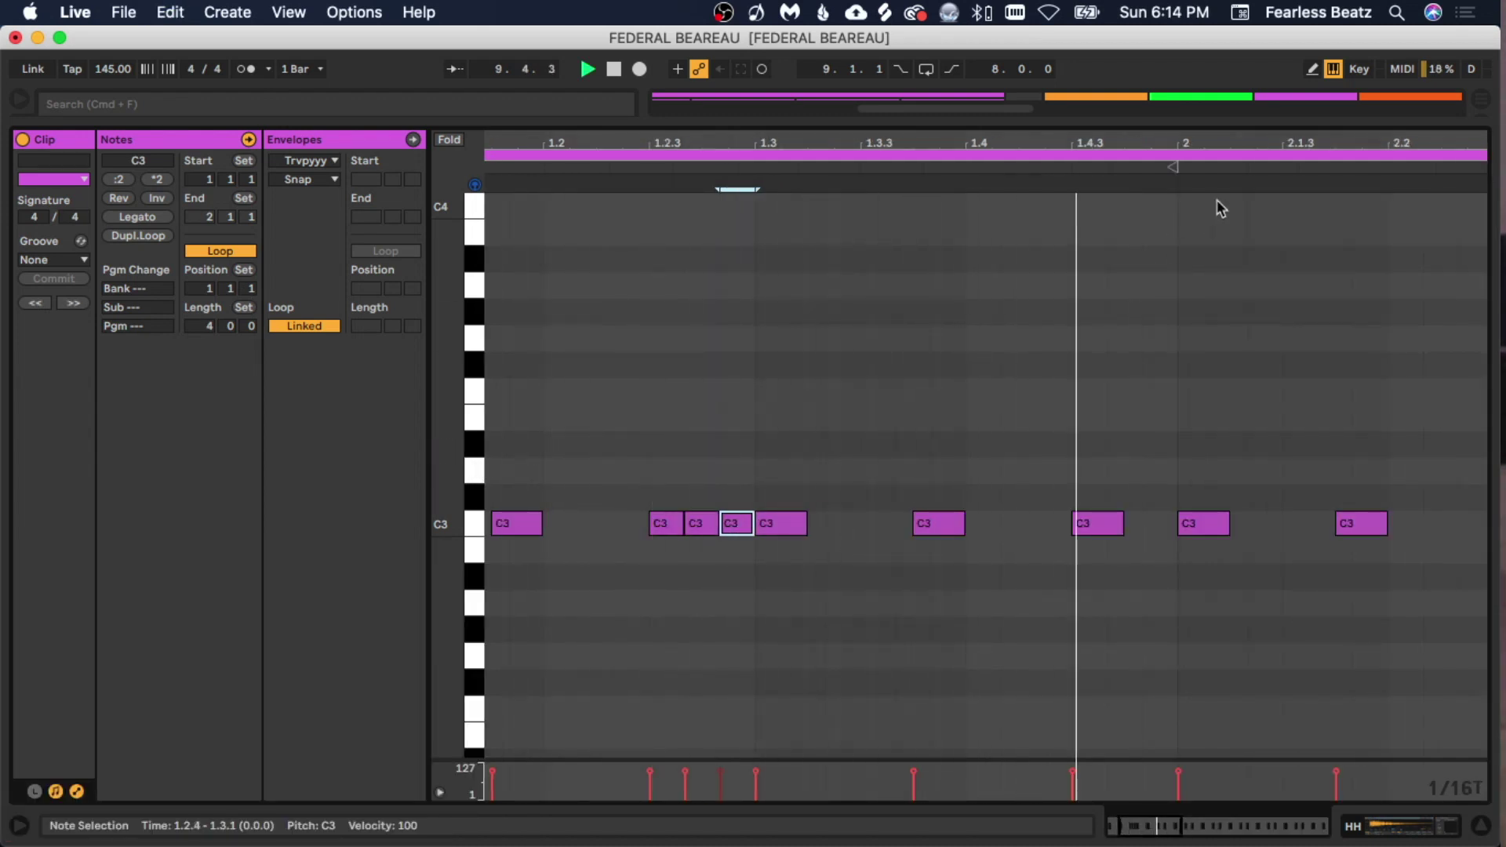
pyautogui.moveTo(1259, 150); pyautogui.dragTo(855, 196)
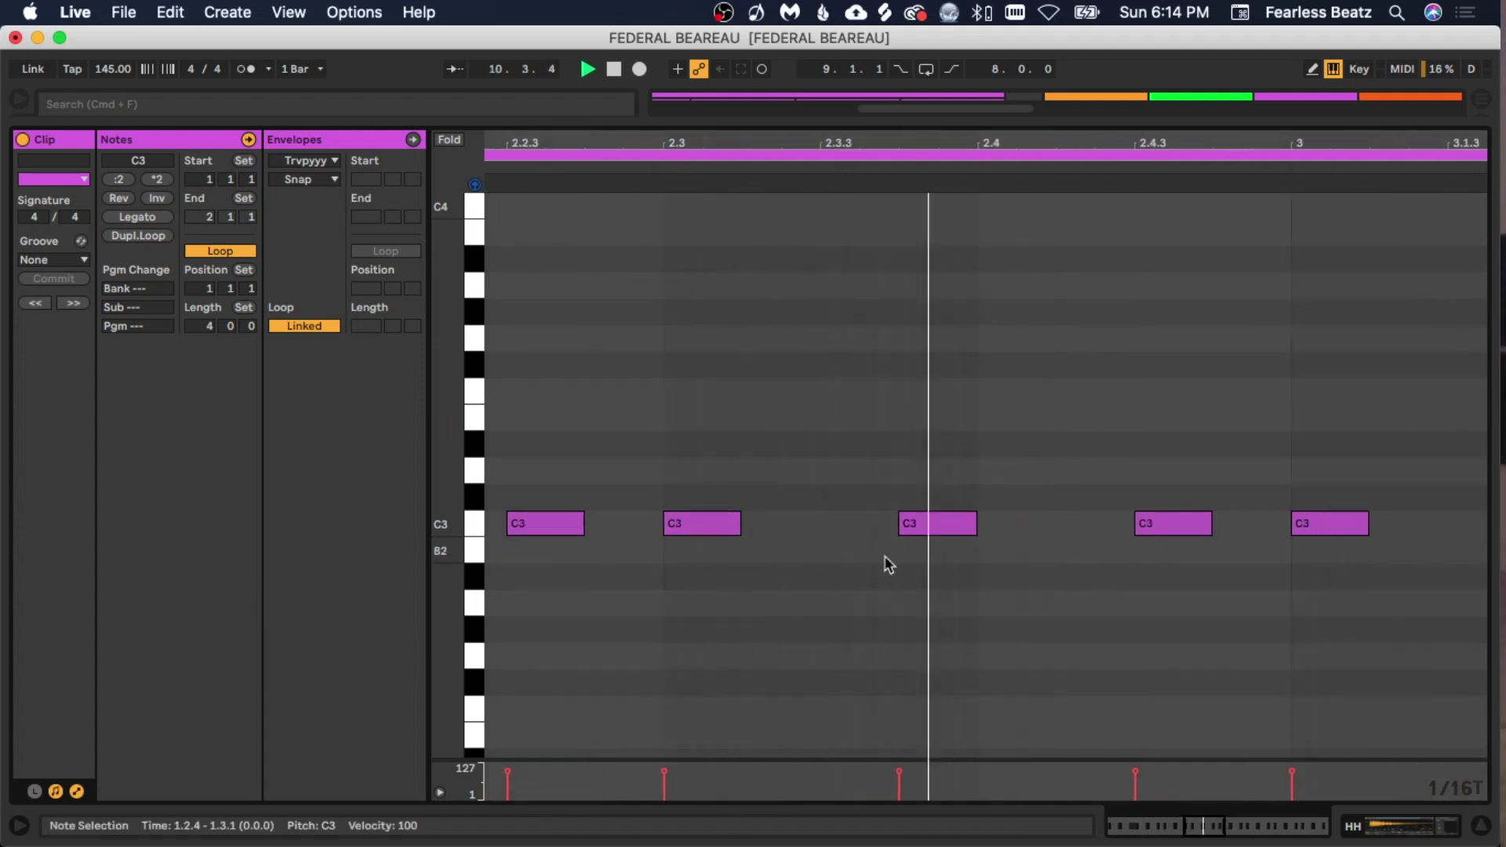
pyautogui.doubleClick(882, 523)
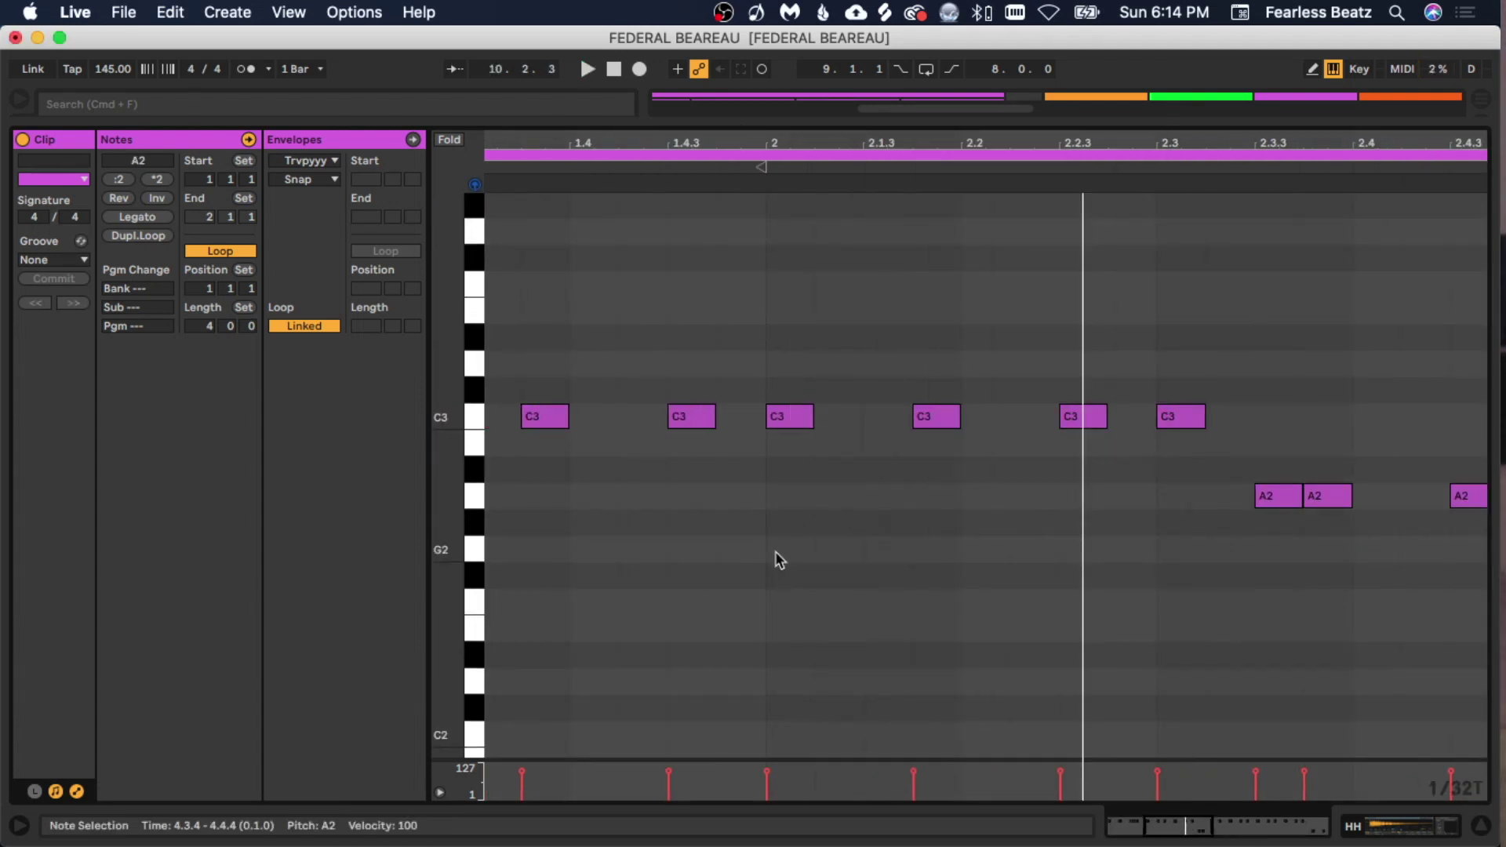
# - Add a fast roll of 1/32-triplet G2 notes with falling velocities from 2.1.1 to 2.1.4, and play it
pyautogui.moveTo(775, 549); pyautogui.dragTo(909, 549)
pyautogui.click(818, 591)
pyautogui.press('space')
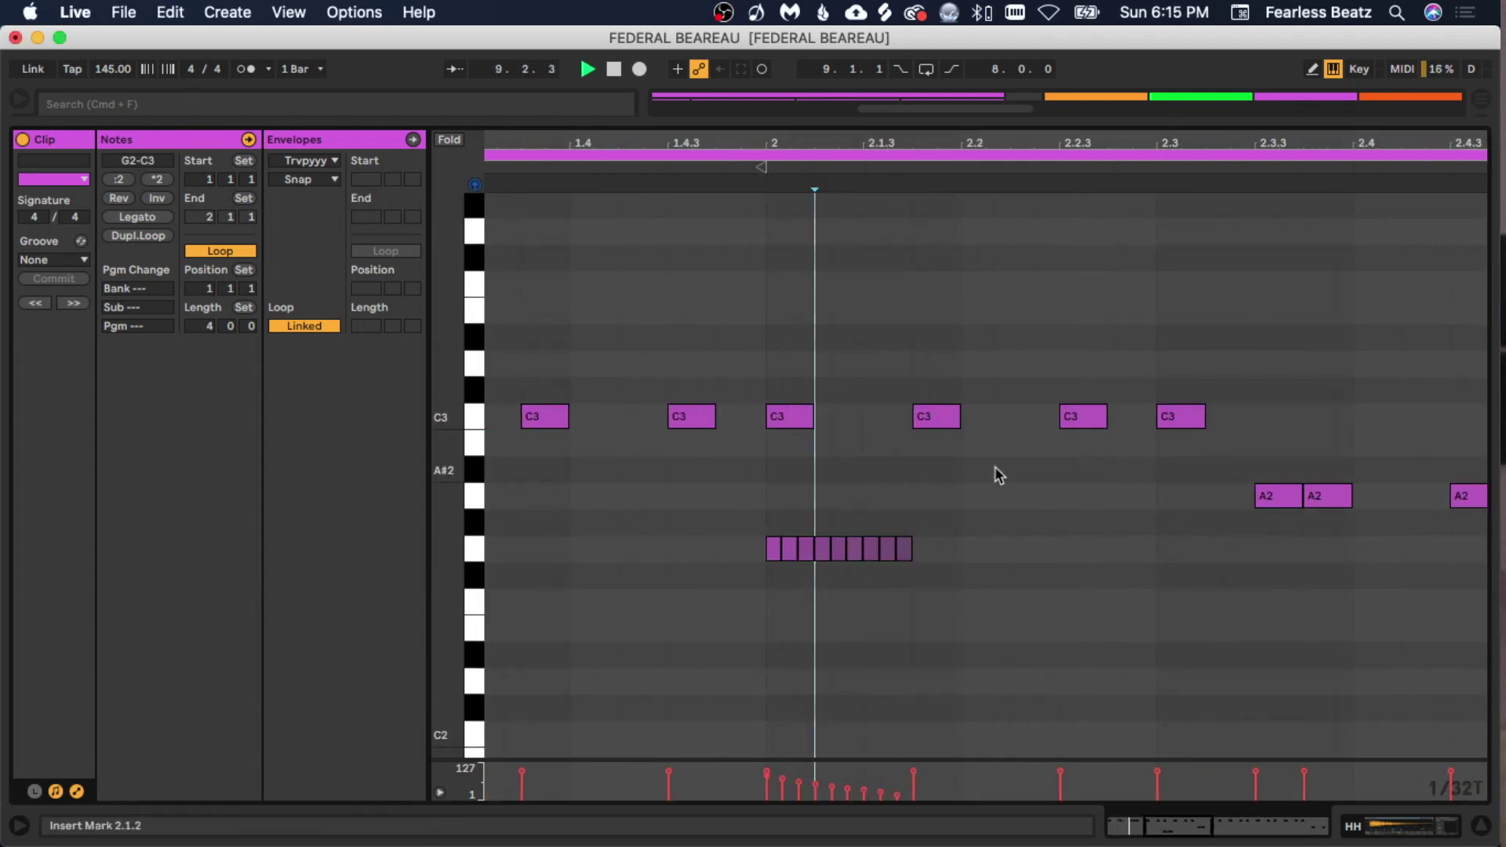
# - Try removing the C3 note at 2.1.4, undo that, and remove the C3 note at 2.1.1 above the roll instead
pyautogui.moveTo(1094, 149); pyautogui.dragTo(898, 109)
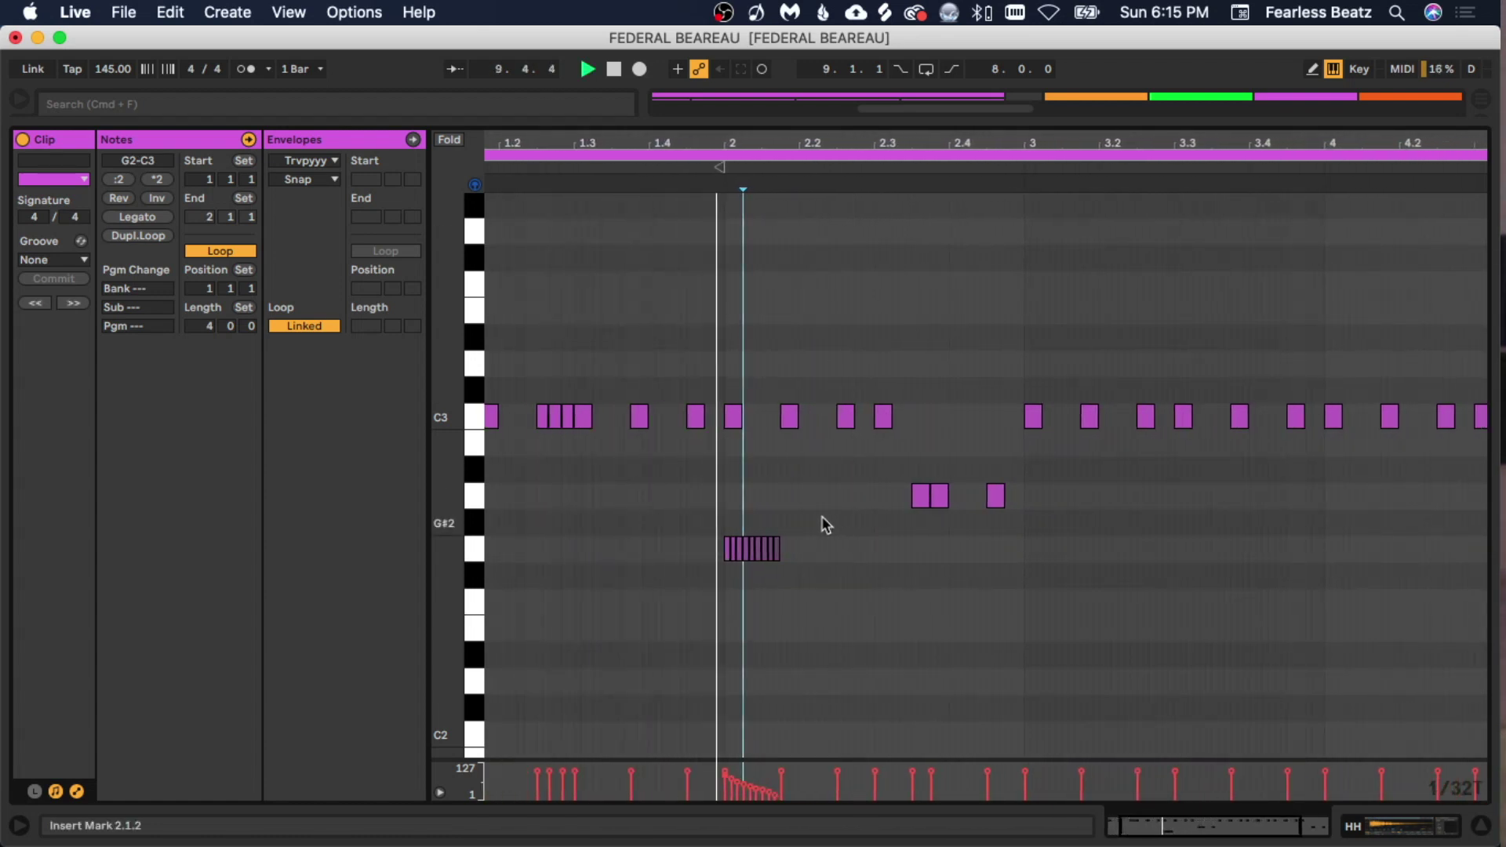
pyautogui.click(789, 416)
pyautogui.press('Delete')
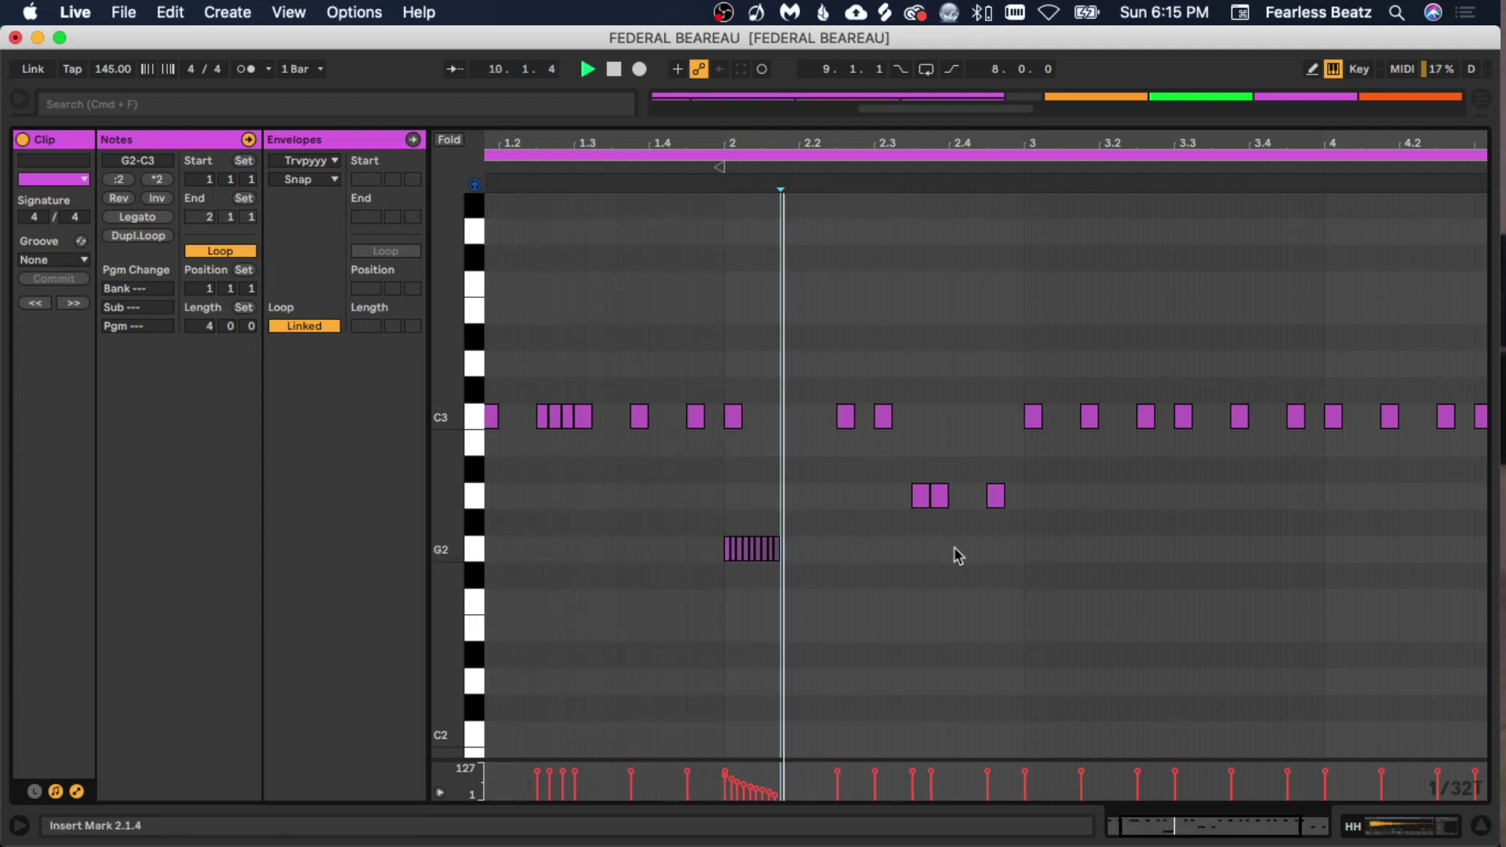
pyautogui.press('space')
pyautogui.press('super+z')
pyautogui.click(894, 532)
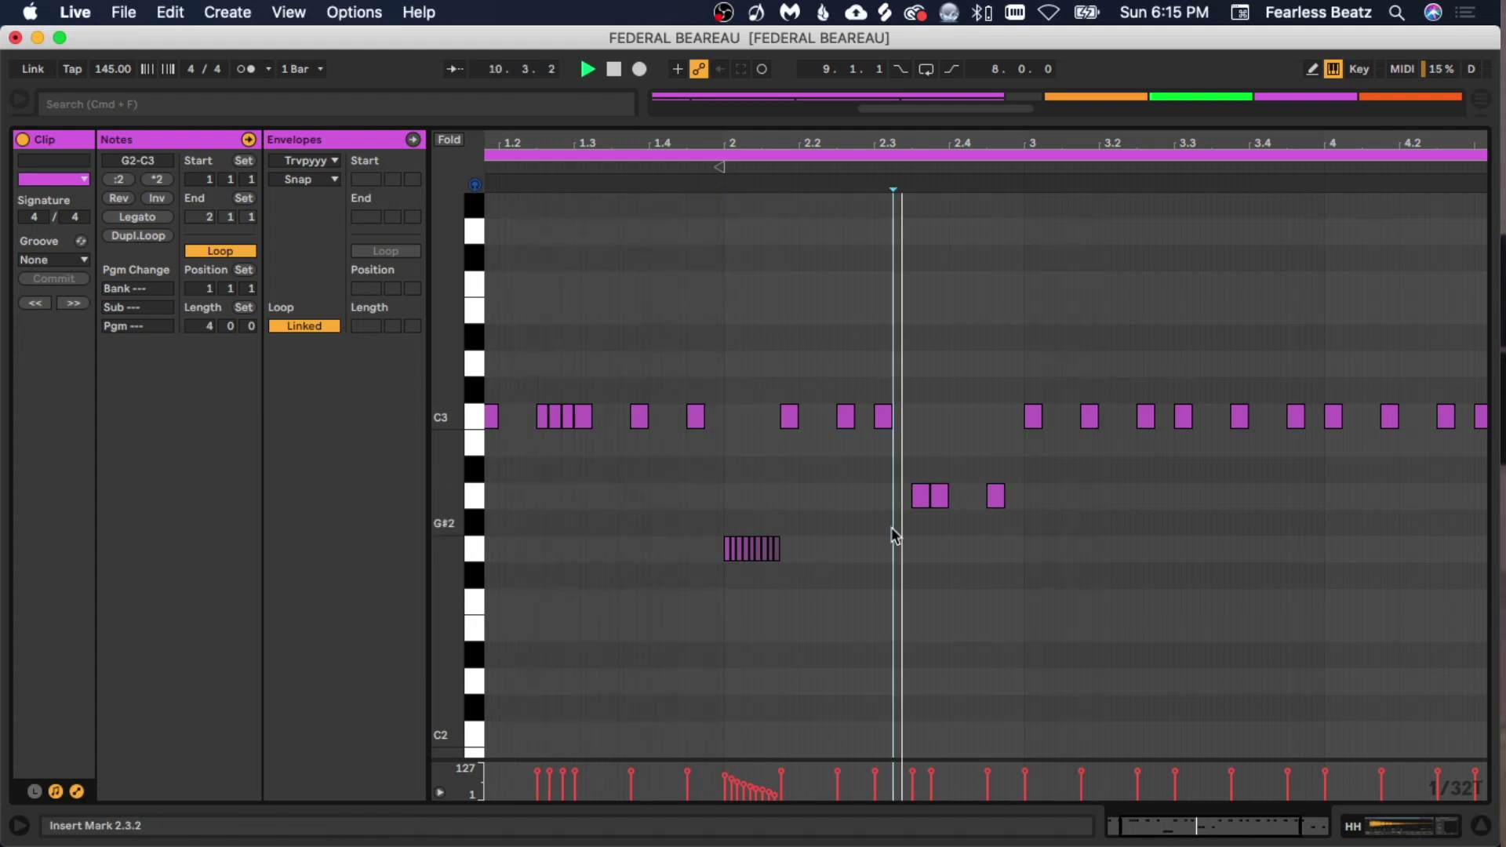
# - Shorten the C3 hi-hat note at 4.2.3
pyautogui.moveTo(972, 408); pyautogui.dragTo(958, 401)
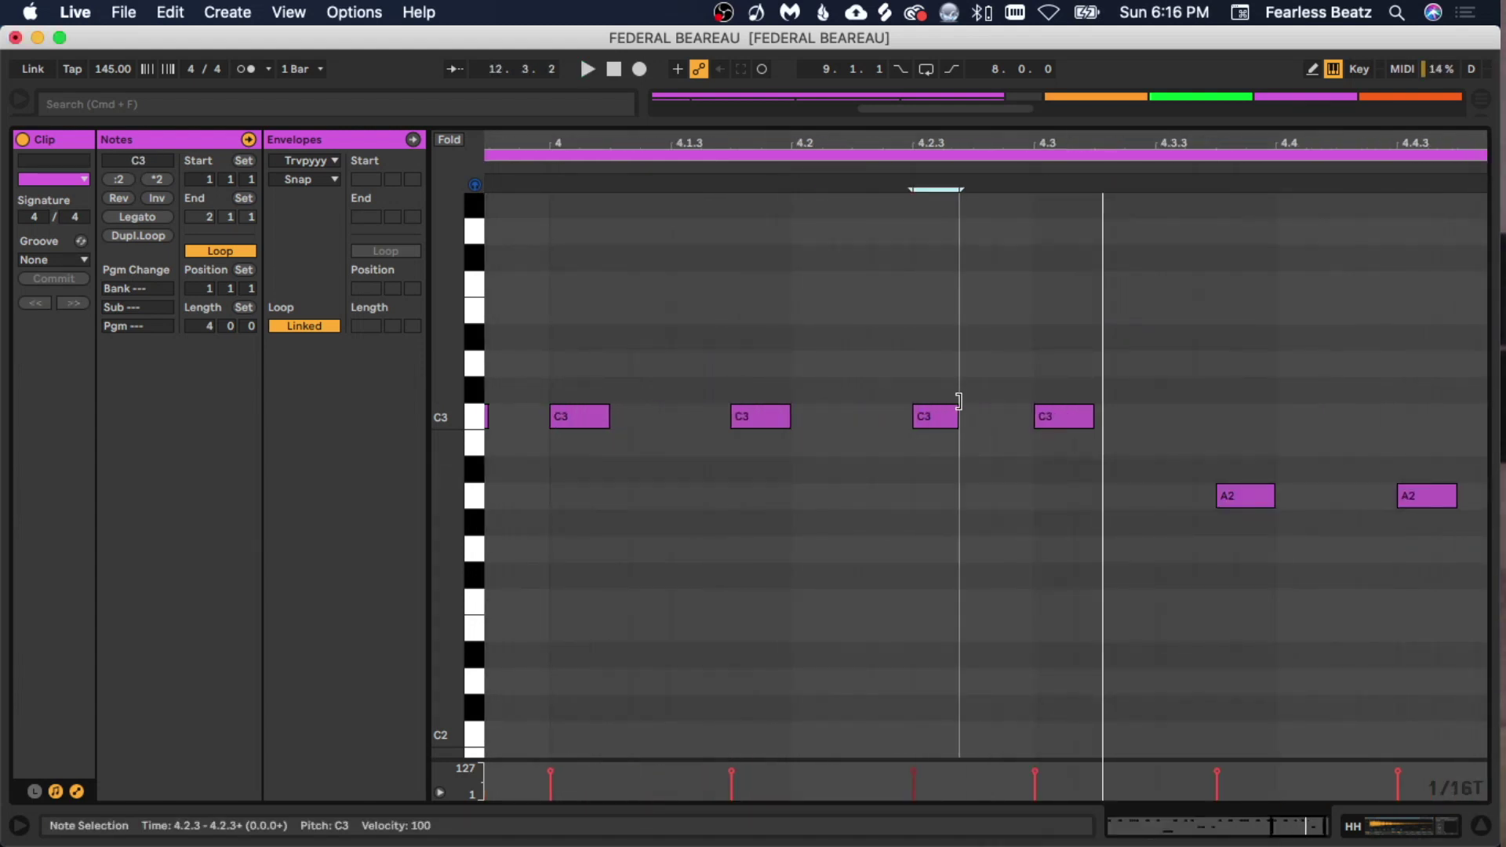
pyautogui.moveTo(1146, 420); pyautogui.dragTo(863, 424)
pyautogui.scroll(-3, 1019, 407)
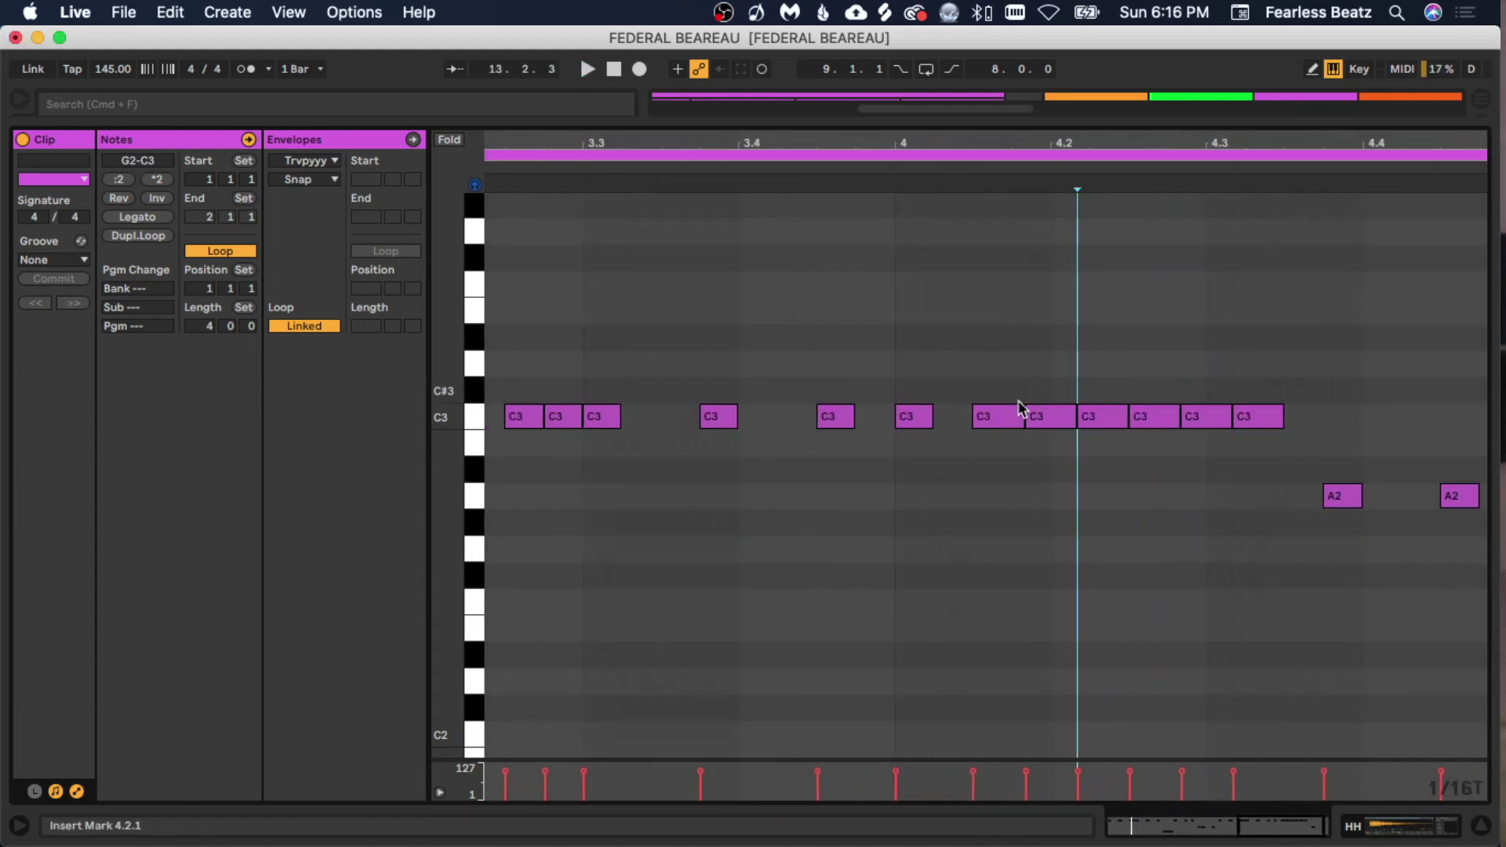
# - Play back the run of C3 hi-hat notes in bar 4 and add a C3 note at 4.1.4 ahead of it
pyautogui.click(1209, 467)
pyautogui.scroll(3, 994, 510)
pyautogui.click(1083, 510)
pyautogui.press('space')
pyautogui.press('space')
pyautogui.click(949, 416)
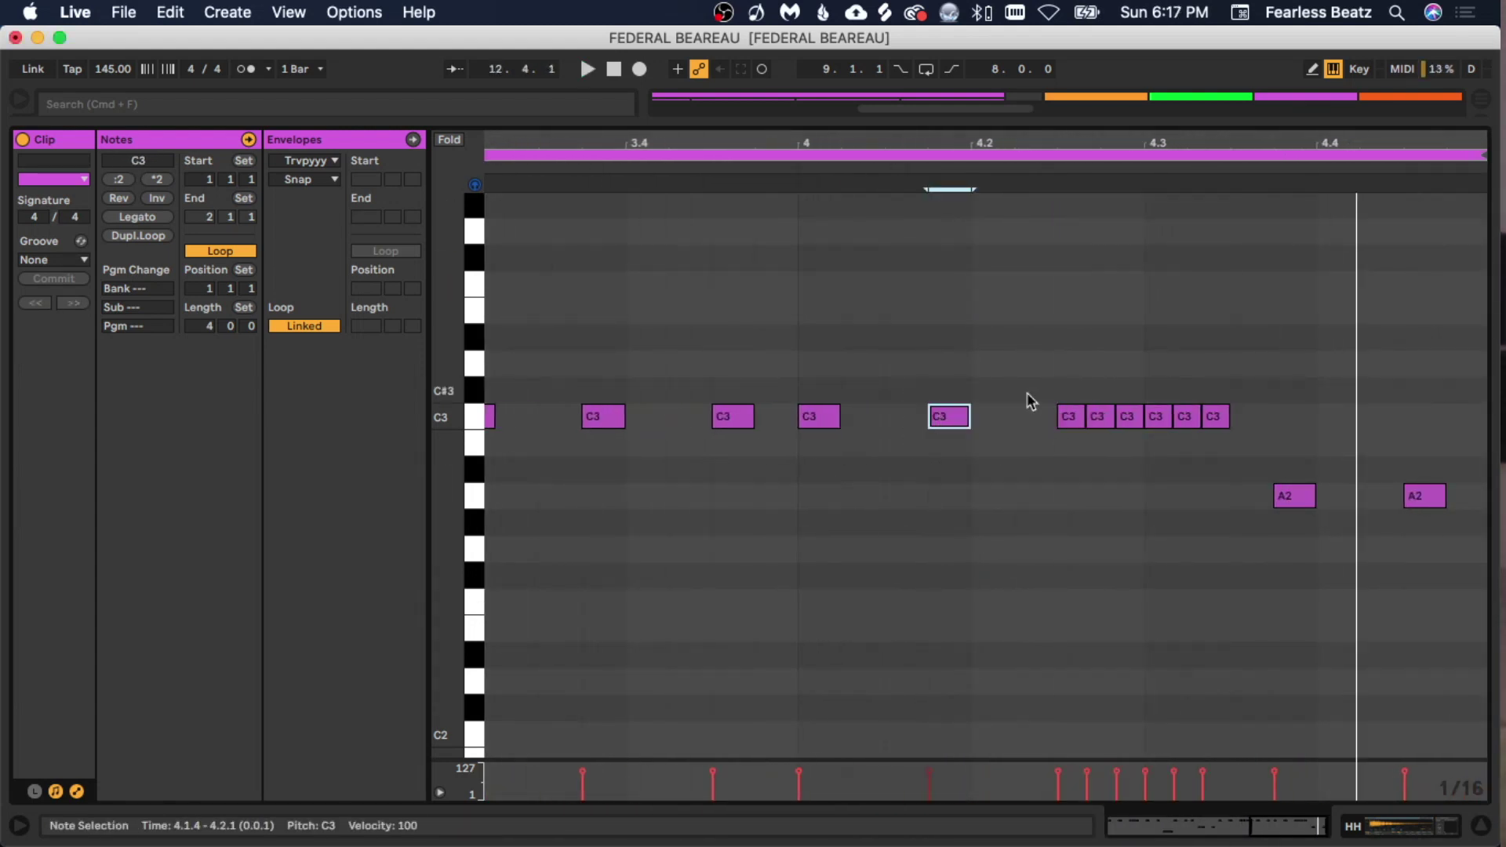
# - Duplicate the run of short C3 notes starting at 4.2.3 to extend it past 4.3, and play it back
pyautogui.click(1067, 338)
pyautogui.press('space')
pyautogui.moveTo(1020, 384); pyautogui.dragTo(1207, 502)
pyautogui.press('super+d')
pyautogui.press('space')
pyautogui.scroll(-5, 1207, 500)
pyautogui.moveTo(1116, 385); pyautogui.dragTo(950, 459)
pyautogui.click(1123, 463)
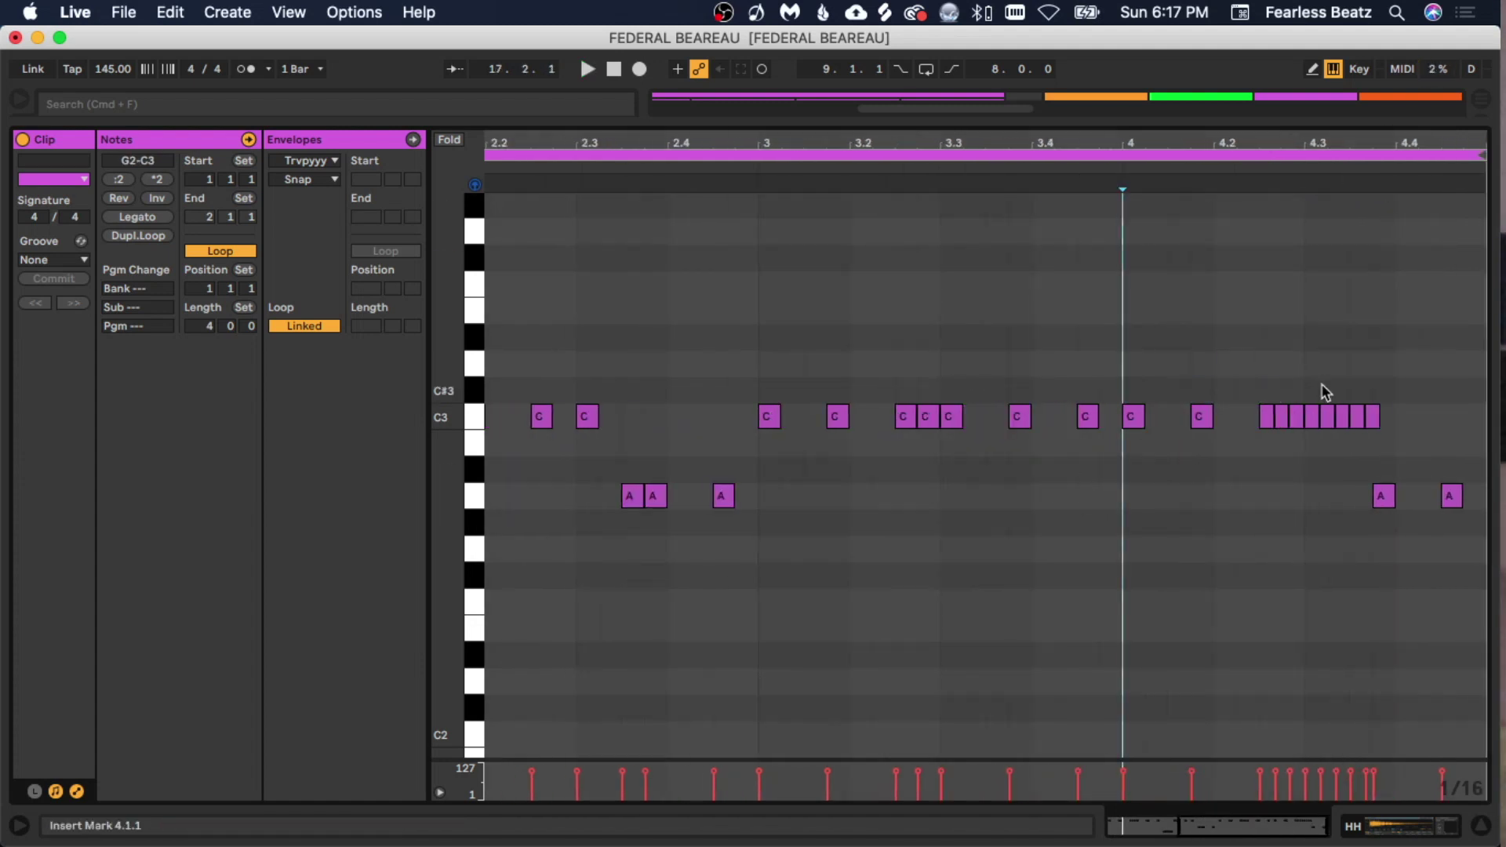
# - Replace the short C3 notes from 4.3 onward with a single note at 4.3.1, and lower it to A2
pyautogui.moveTo(1379, 383); pyautogui.dragTo(1312, 428)
pyautogui.press('Delete')
pyautogui.doubleClick(1315, 425)
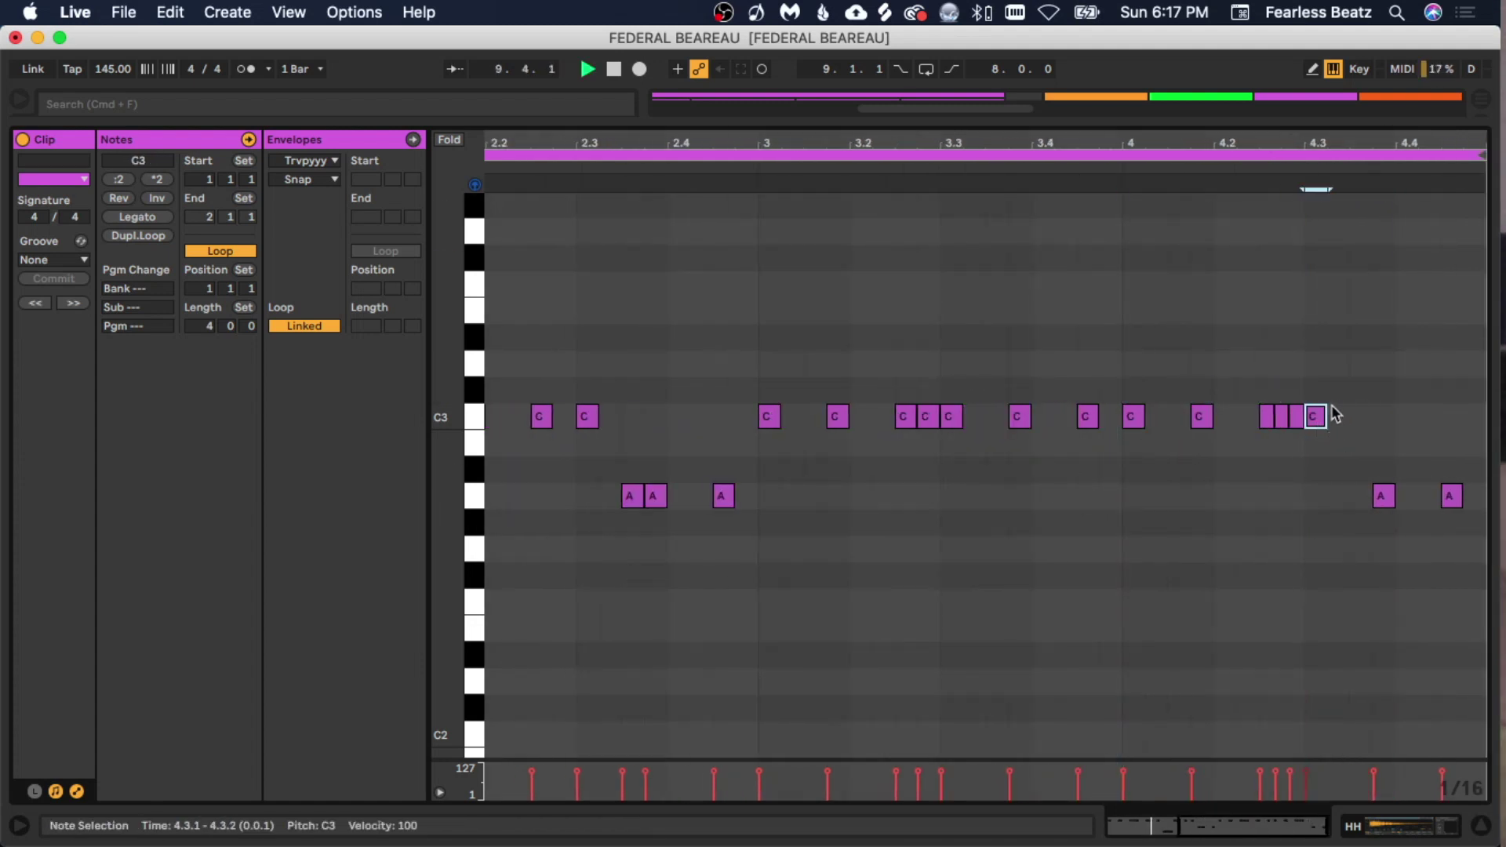
pyautogui.press('Down')
pyautogui.press('Down')
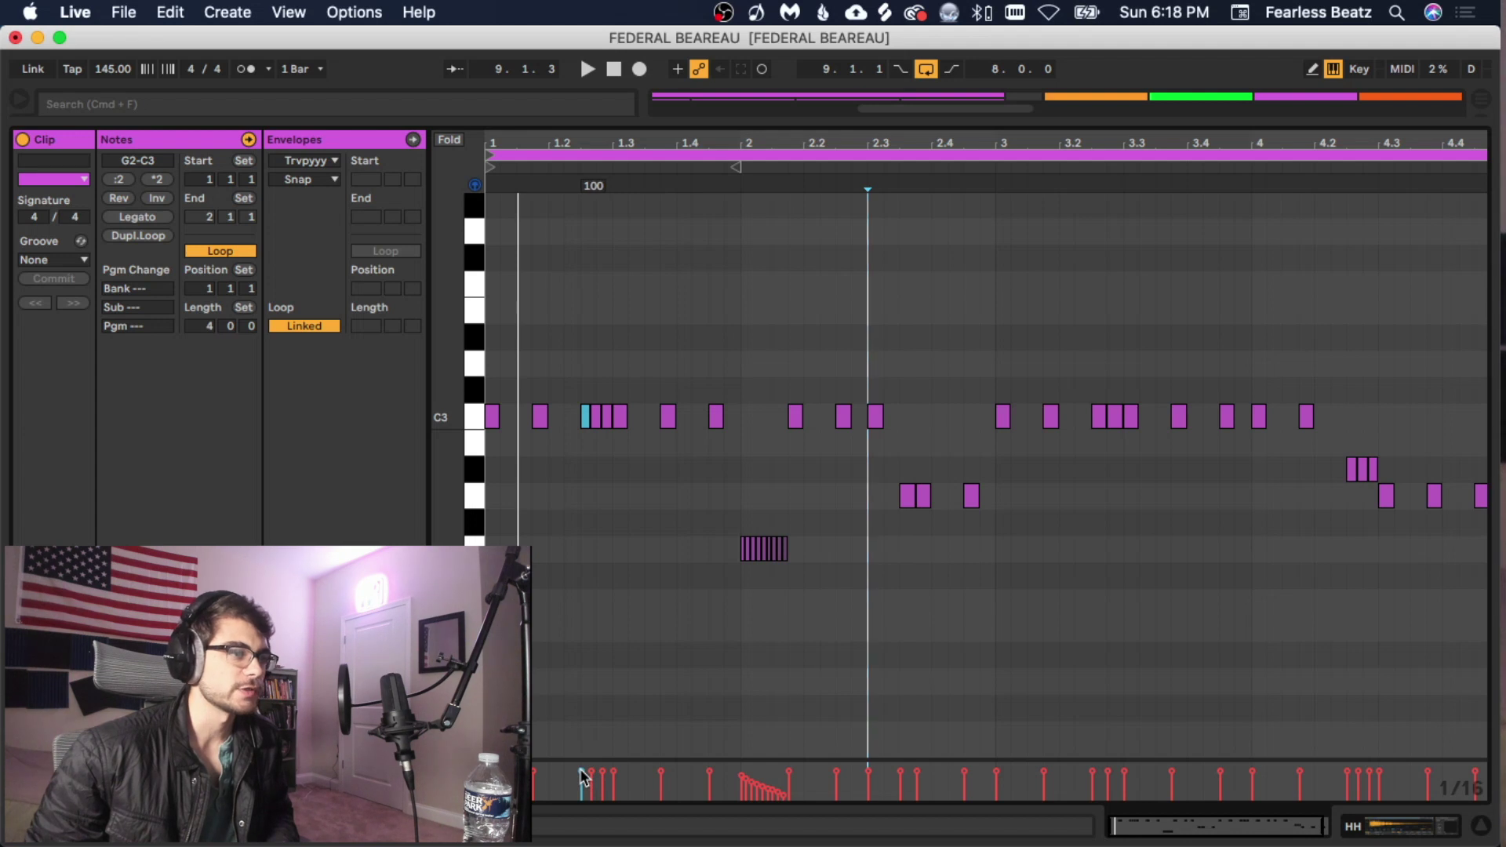
# - Select all hi-hat notes, shift them slightly later in time, and play the clip
pyautogui.press('super+a')
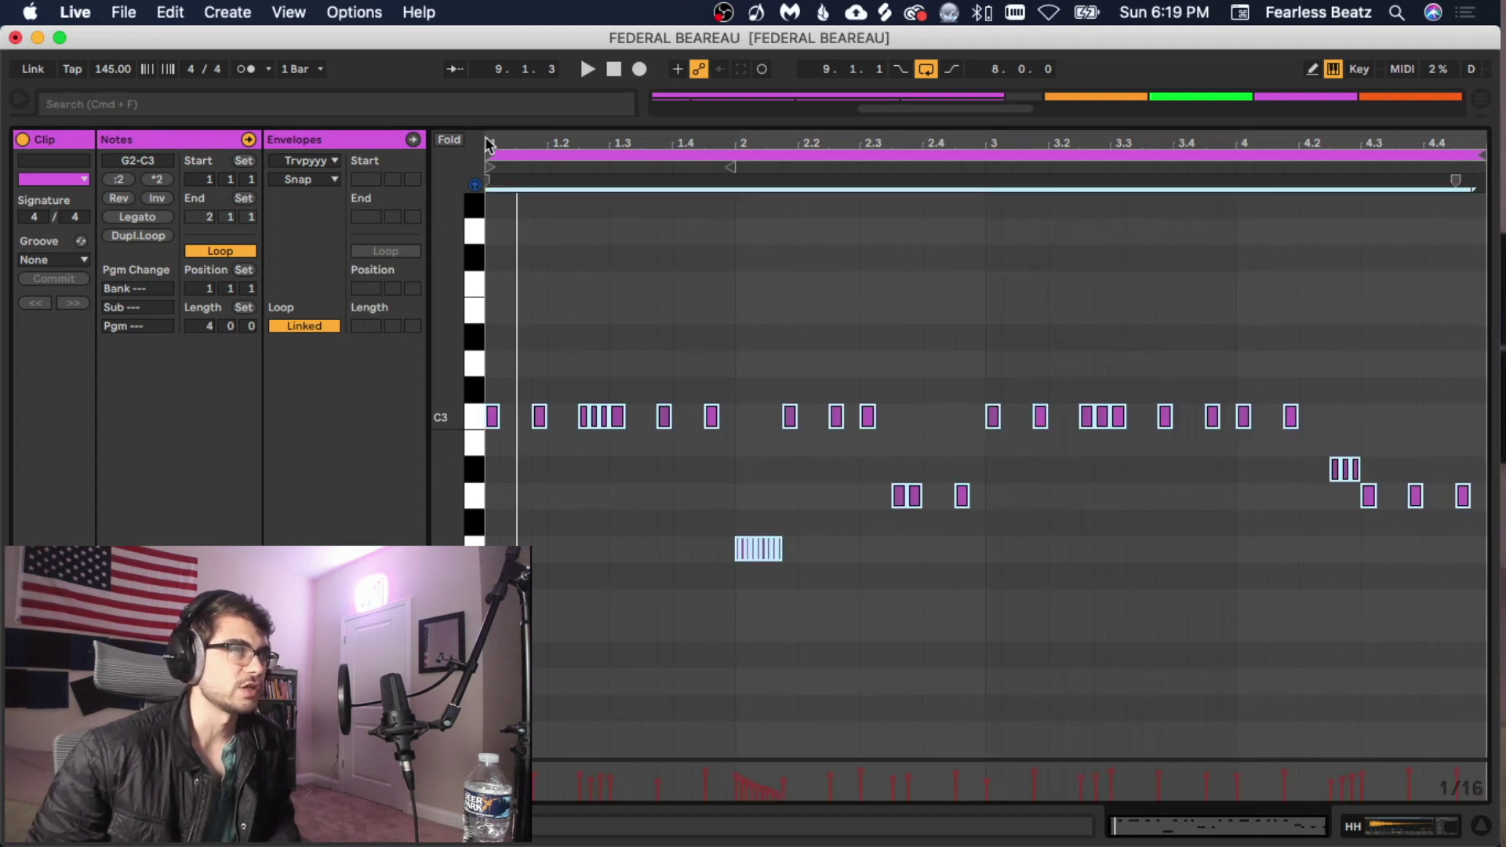
pyautogui.moveTo(486, 144); pyautogui.dragTo(486, 345)
pyautogui.moveTo(524, 422); pyautogui.dragTo(533, 421)
pyautogui.press('space')
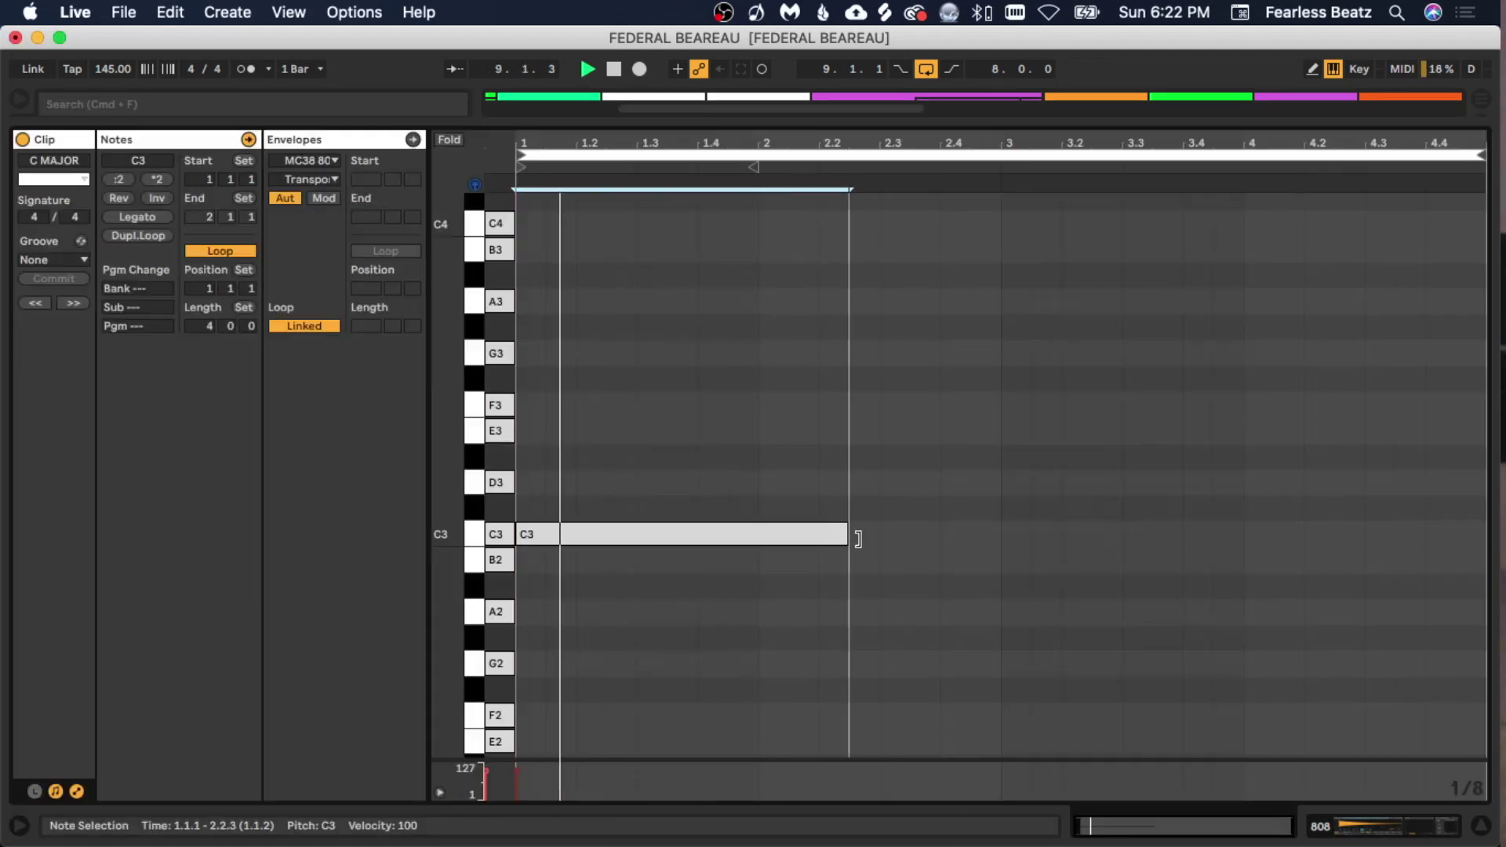
# - Extend the 808 clip's first C3 note to 2.3.3, and add a second C3 note from 2.3.3 to bar 3
pyautogui.moveTo(854, 539); pyautogui.dragTo(927, 541)
pyautogui.doubleClick(900, 541)
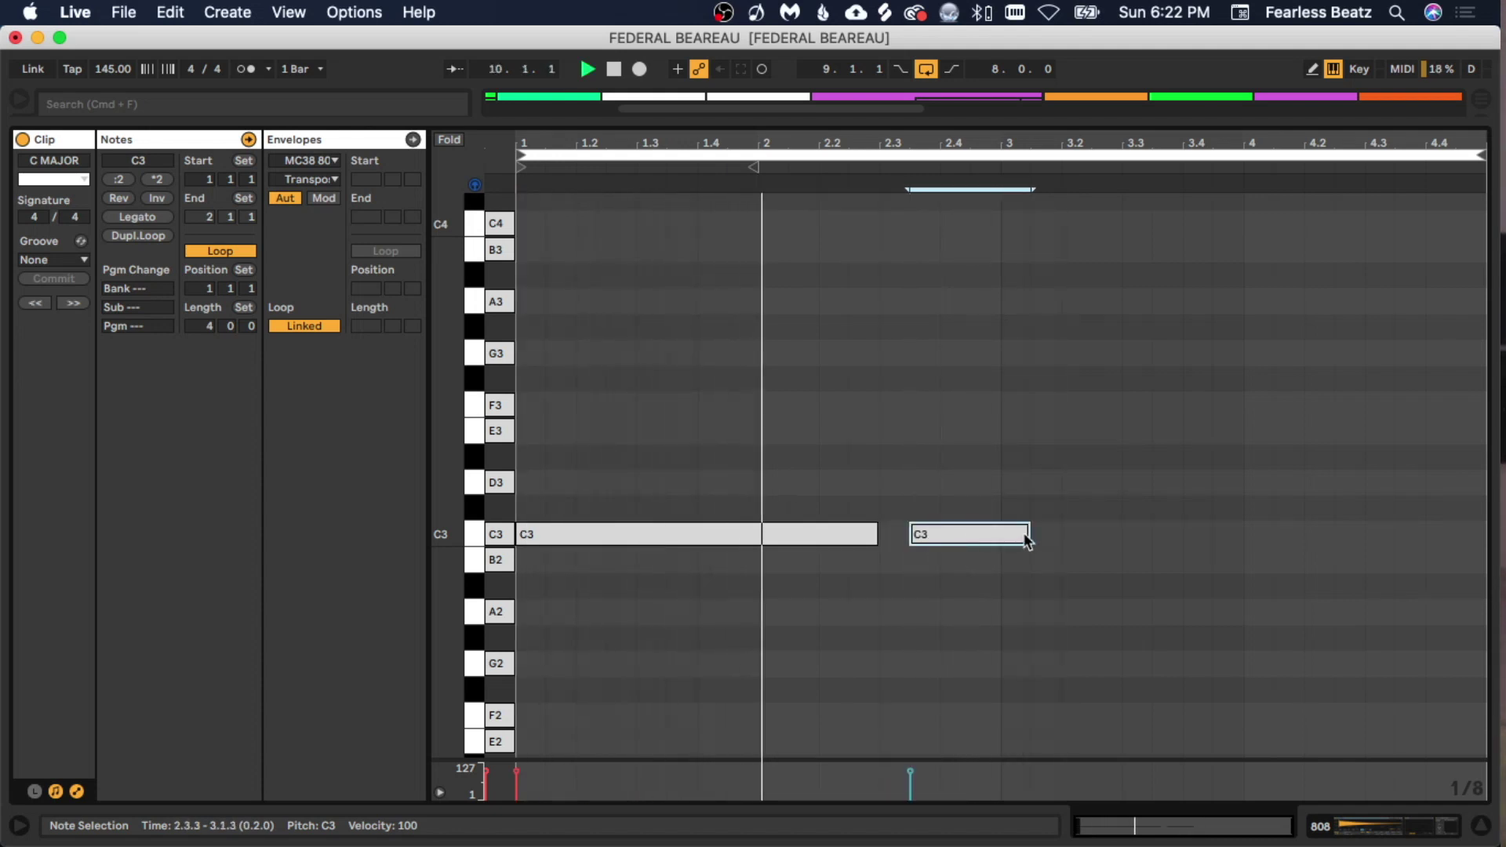
pyautogui.moveTo(1028, 534); pyautogui.dragTo(998, 535)
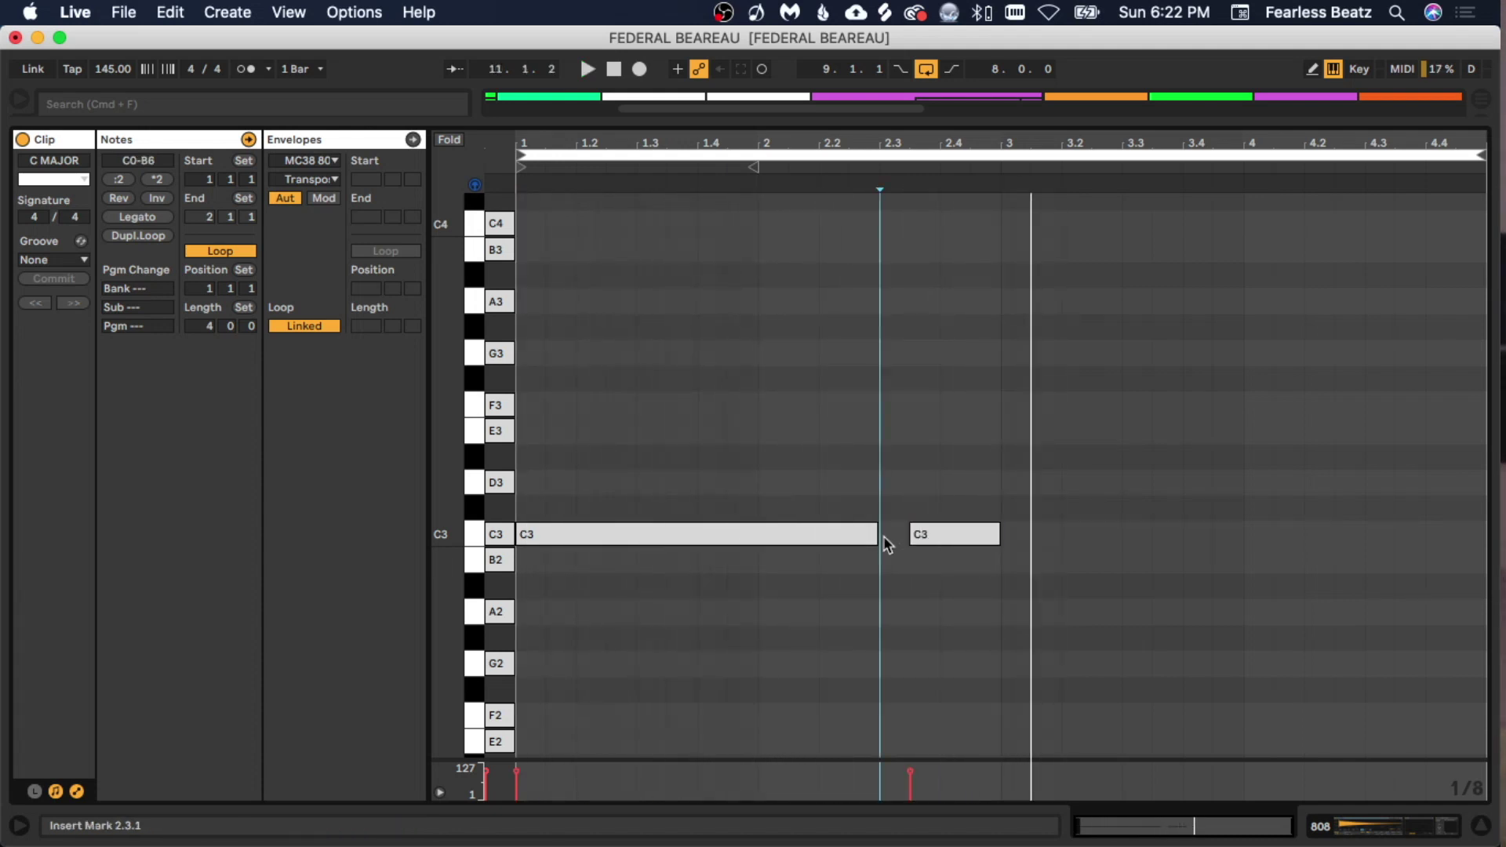
pyautogui.moveTo(880, 538); pyautogui.dragTo(907, 537)
# - Duplicate the two 808 notes into bars 3 and 4, and raise the note at 2.3.3 to E3
pyautogui.click(734, 488)
pyautogui.moveTo(734, 486); pyautogui.dragTo(971, 463)
pyautogui.press('super+d')
pyautogui.press('space')
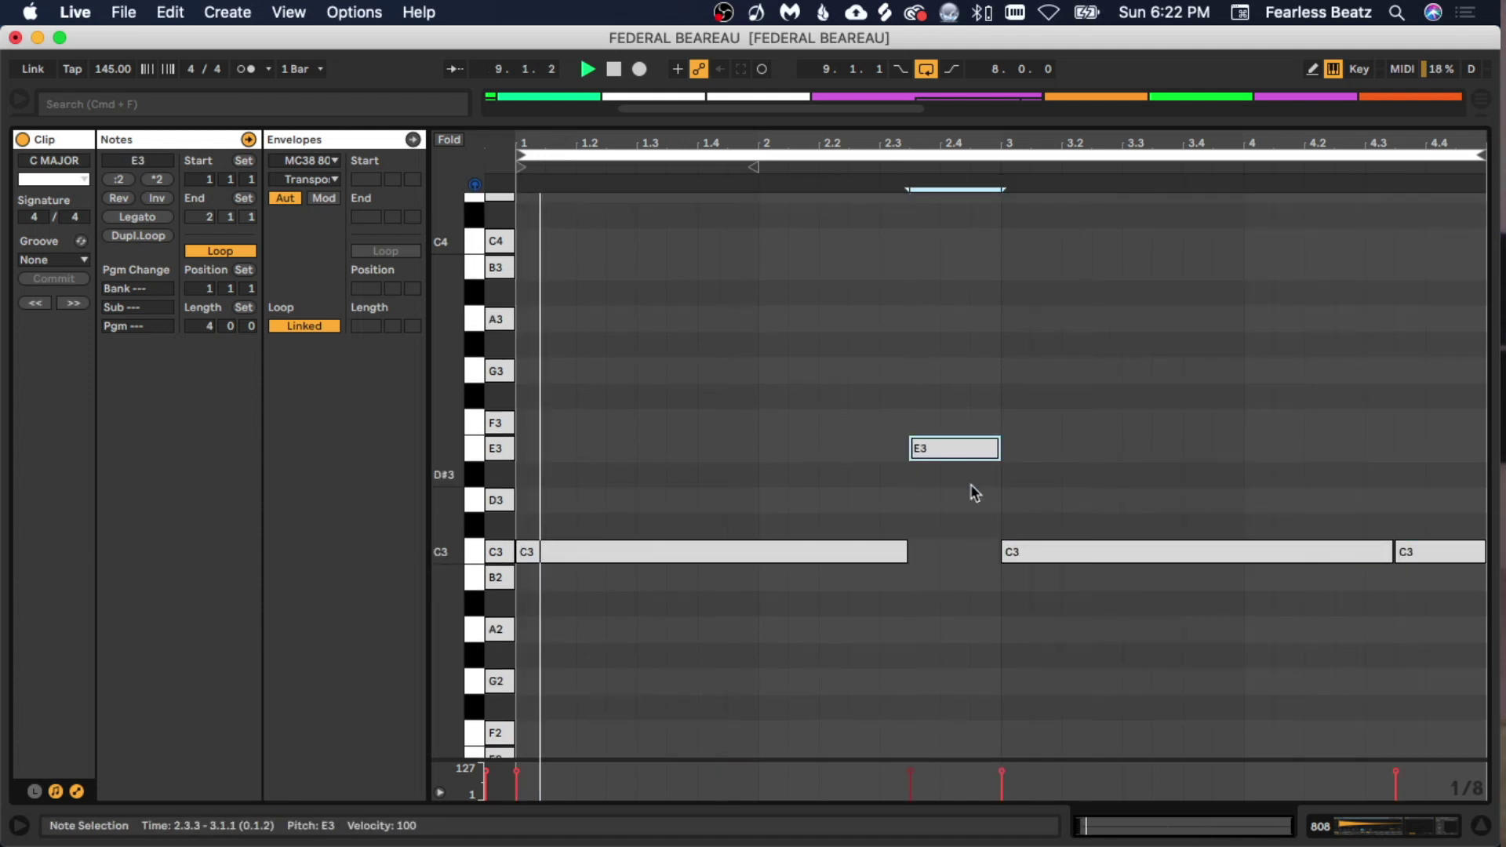
pyautogui.click(937, 491)
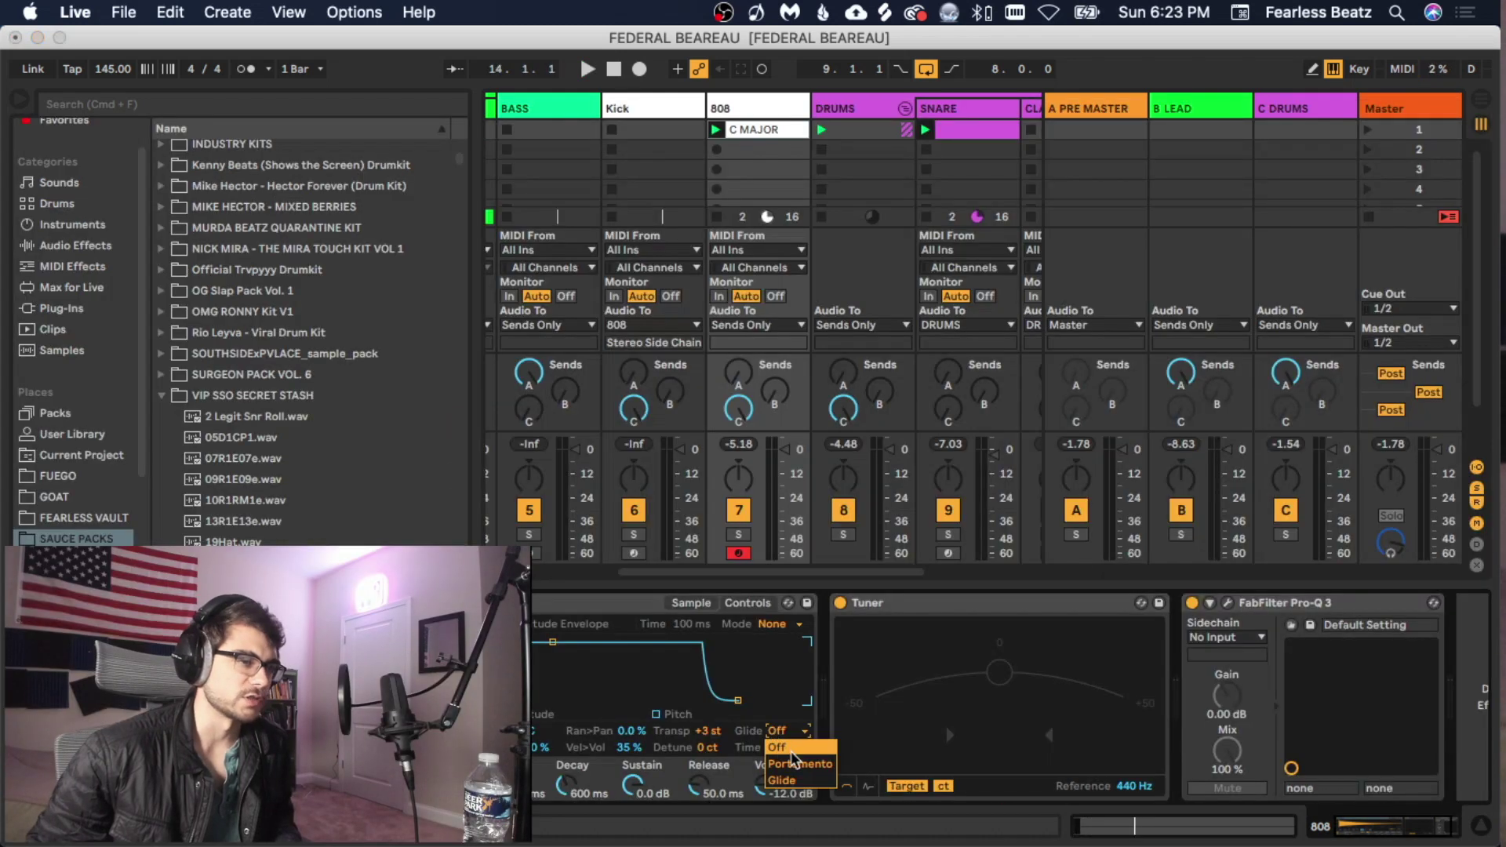
# - Set the 808 instrument's glide mode to Glide and increase its glide time
pyautogui.click(788, 779)
pyautogui.moveTo(787, 747); pyautogui.dragTo(786, 730)
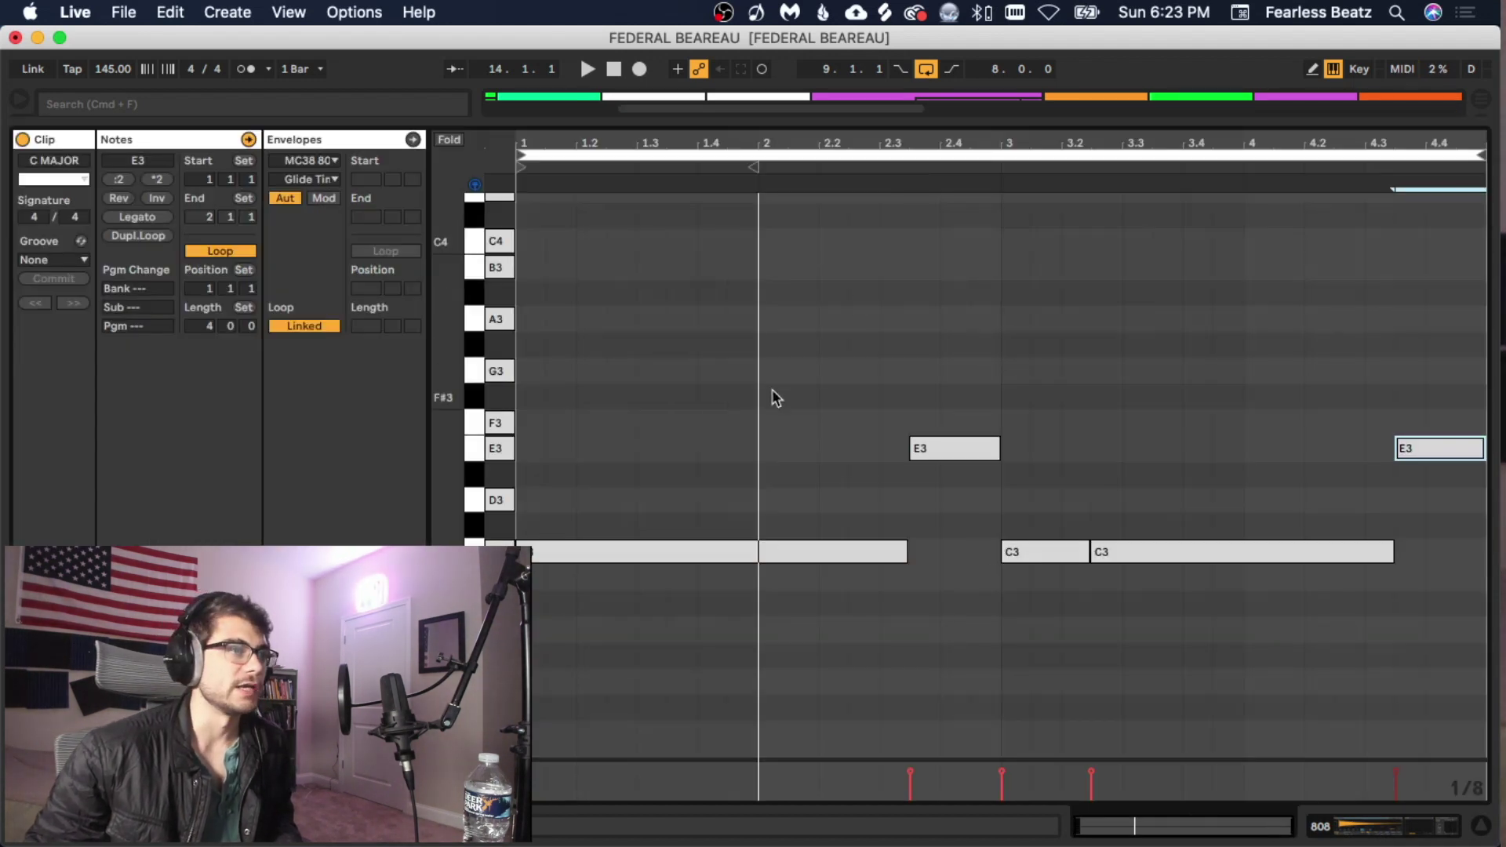
# - Place a C4 note from 1.1.1 to 1.2.2 at the start of the 808 clip, overlapping a C3 note starting at 1.2
pyautogui.click(712, 402)
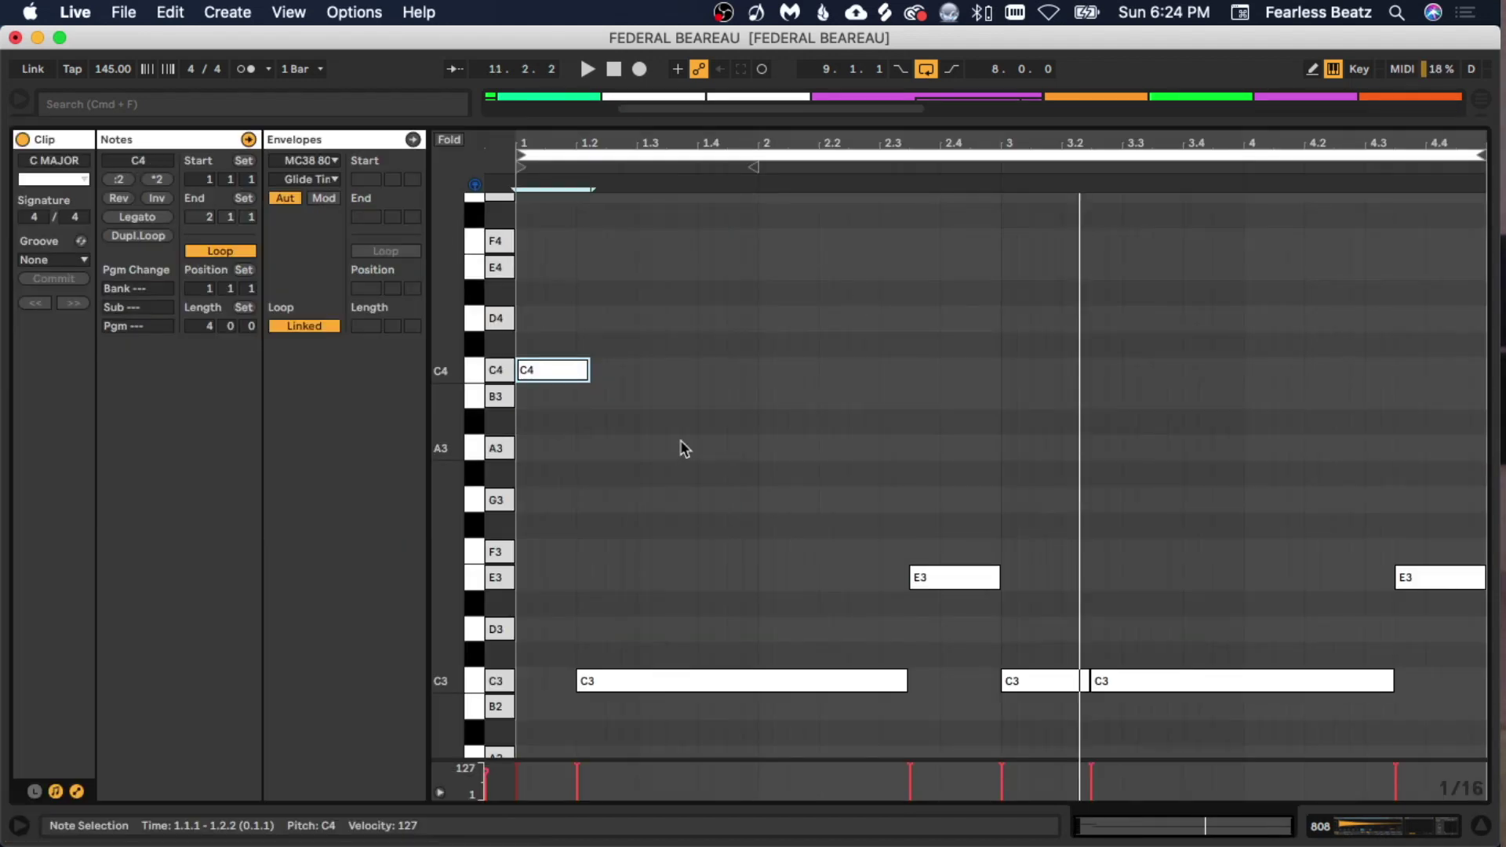
# - Shorten the C4 note at the start of the 808 clip to end at 1.2.1, and select the short C3 note at 2.3.1
pyautogui.press('space')
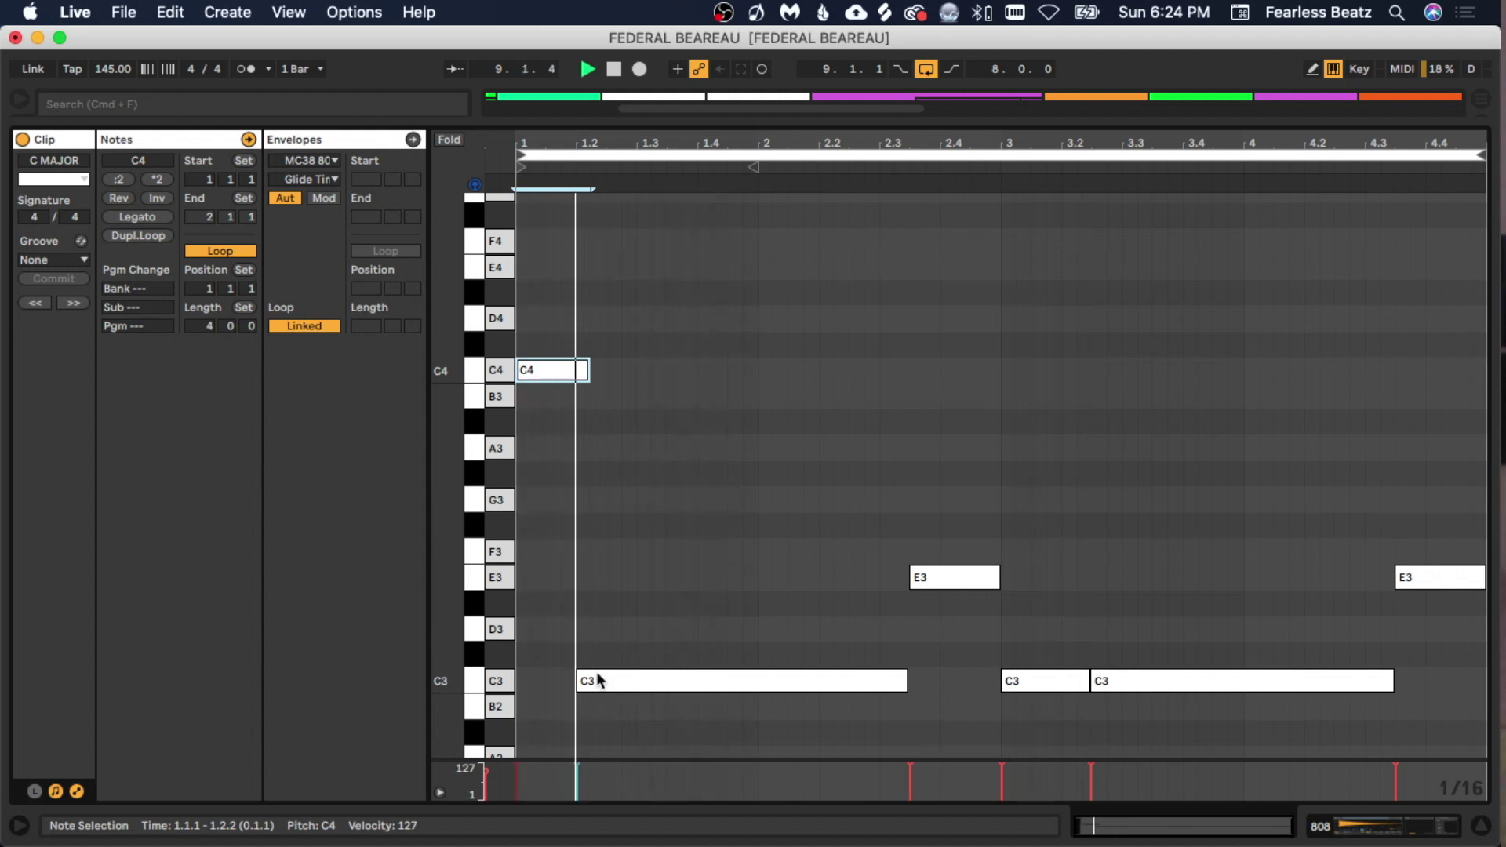
pyautogui.moveTo(588, 370); pyautogui.dragTo(574, 370)
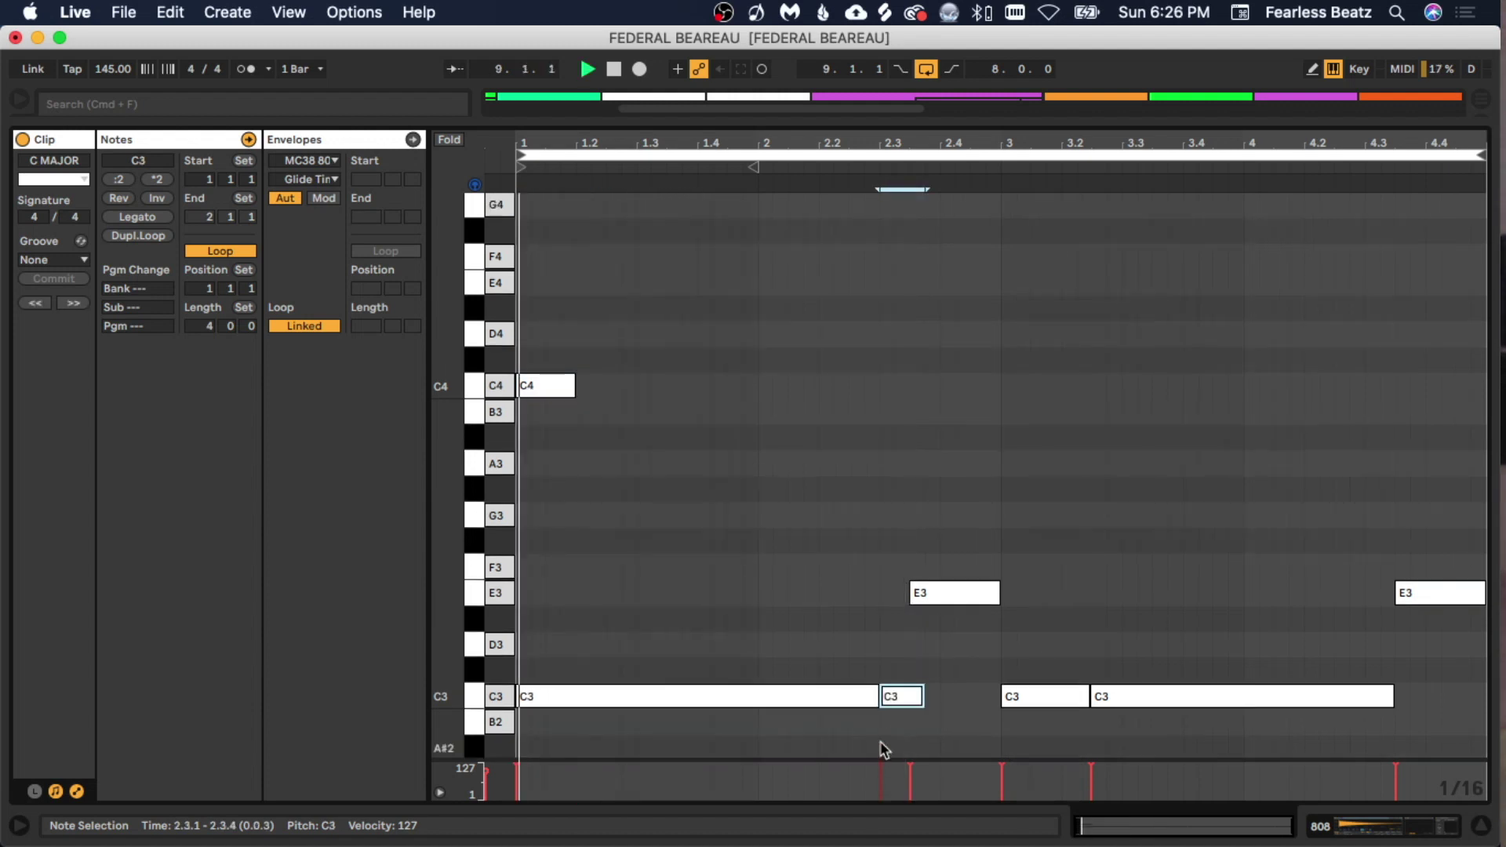
pyautogui.click(931, 661)
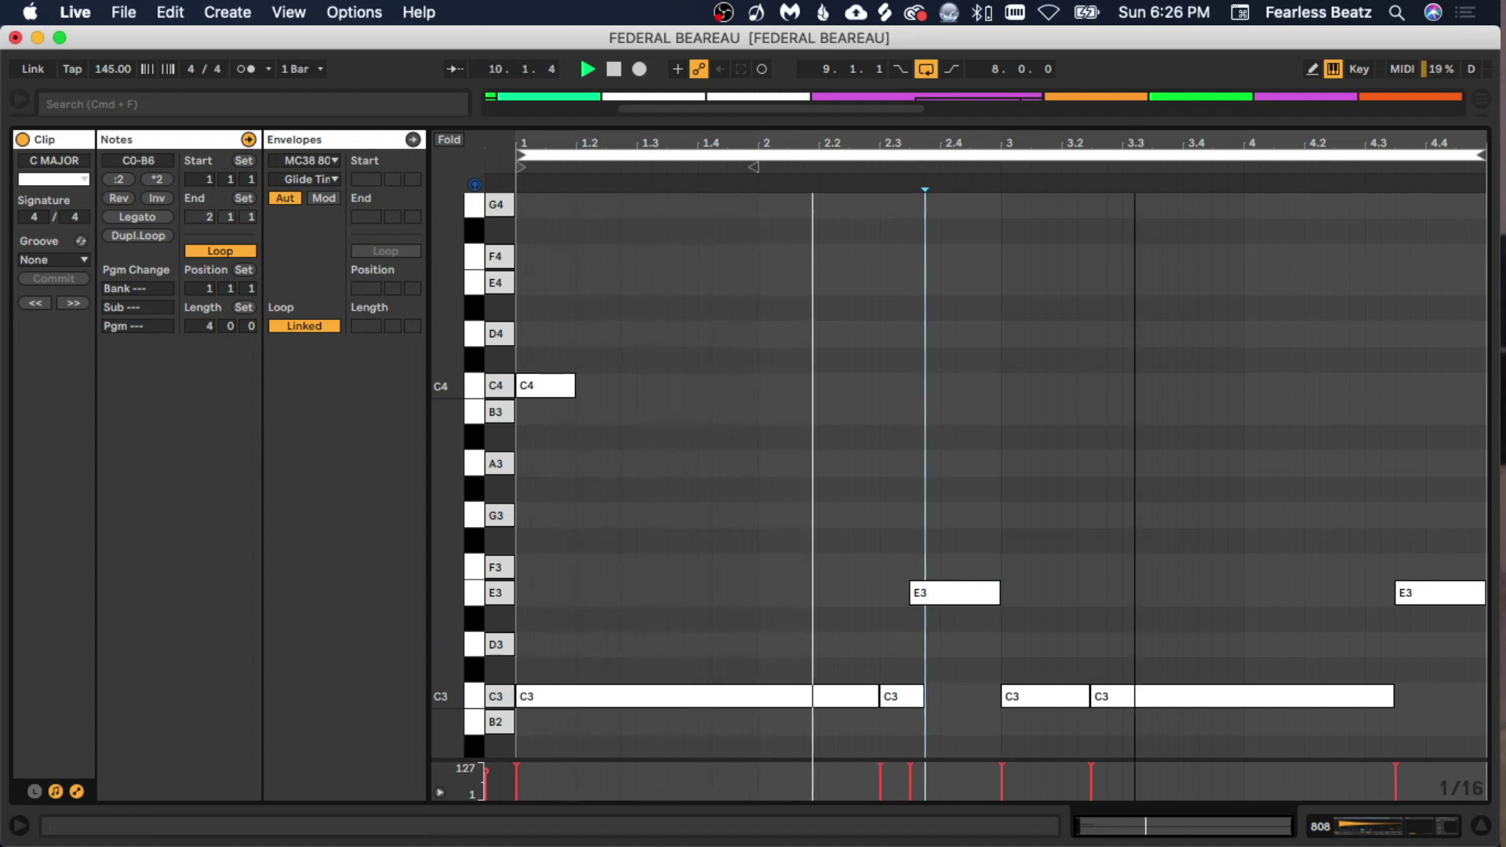
pyautogui.moveTo(1130, 135); pyautogui.dragTo(1129, 142)
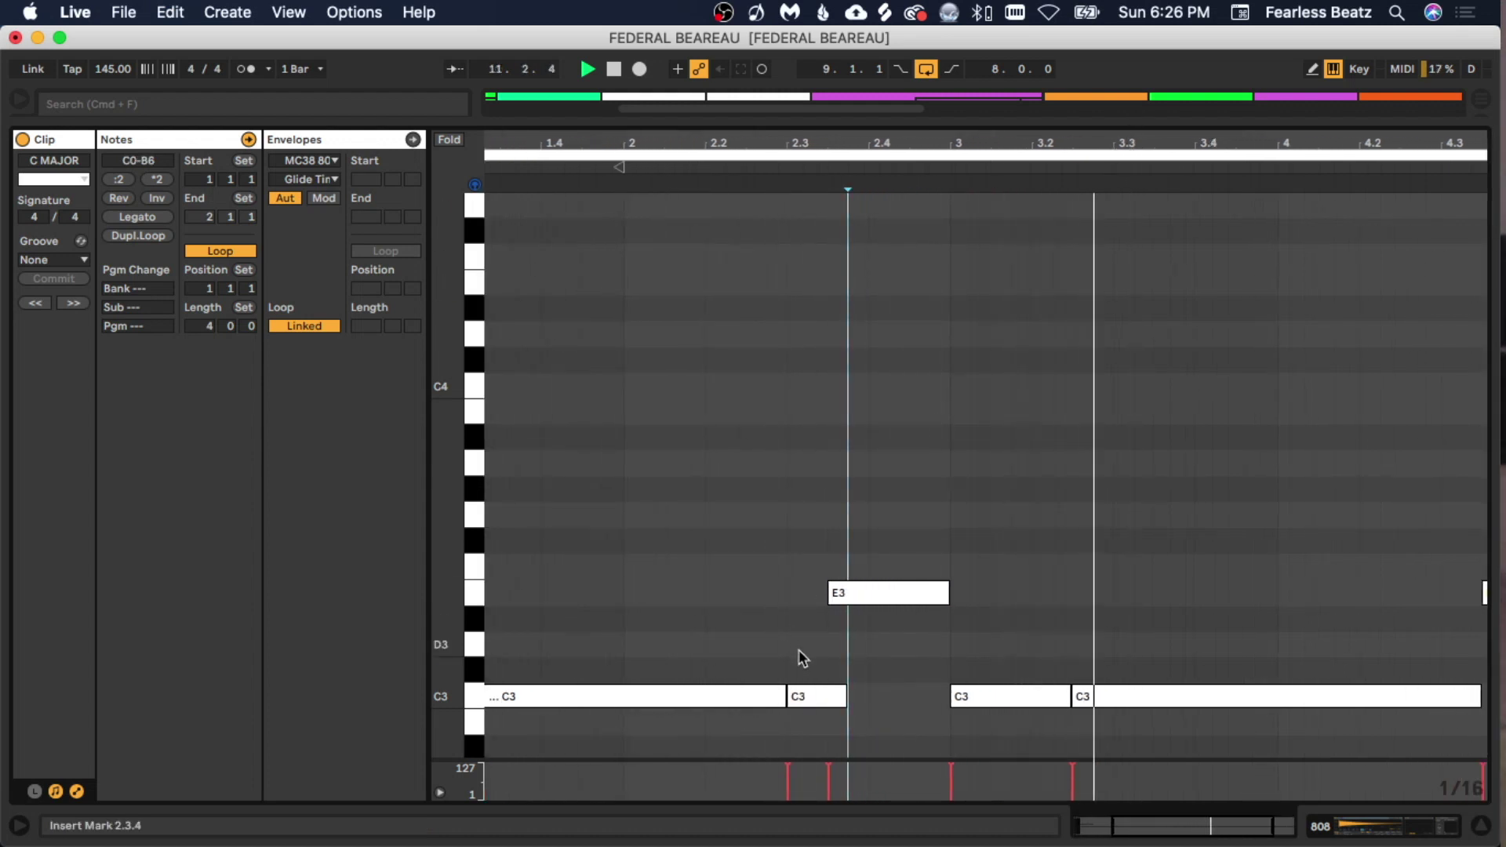
pyautogui.click(815, 698)
pyautogui.click(811, 697)
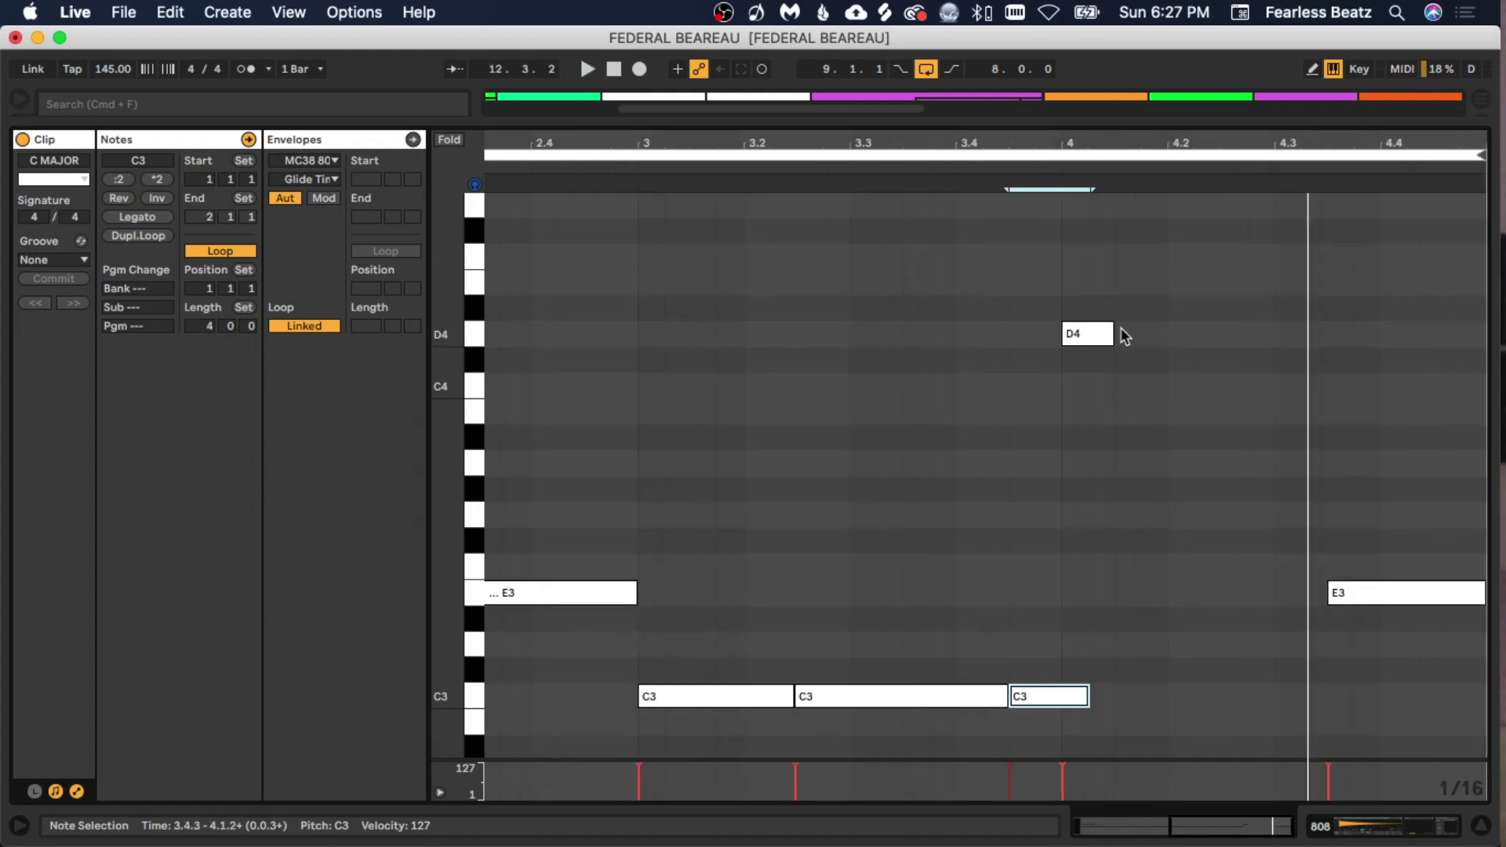
# - Build a run of three D4 notes in the 808 clip starting at 4.1.1, 4.2.1 and 4.2.4, with the last one ending at 4.3.4
pyautogui.moveTo(1110, 335); pyautogui.dragTo(1153, 326)
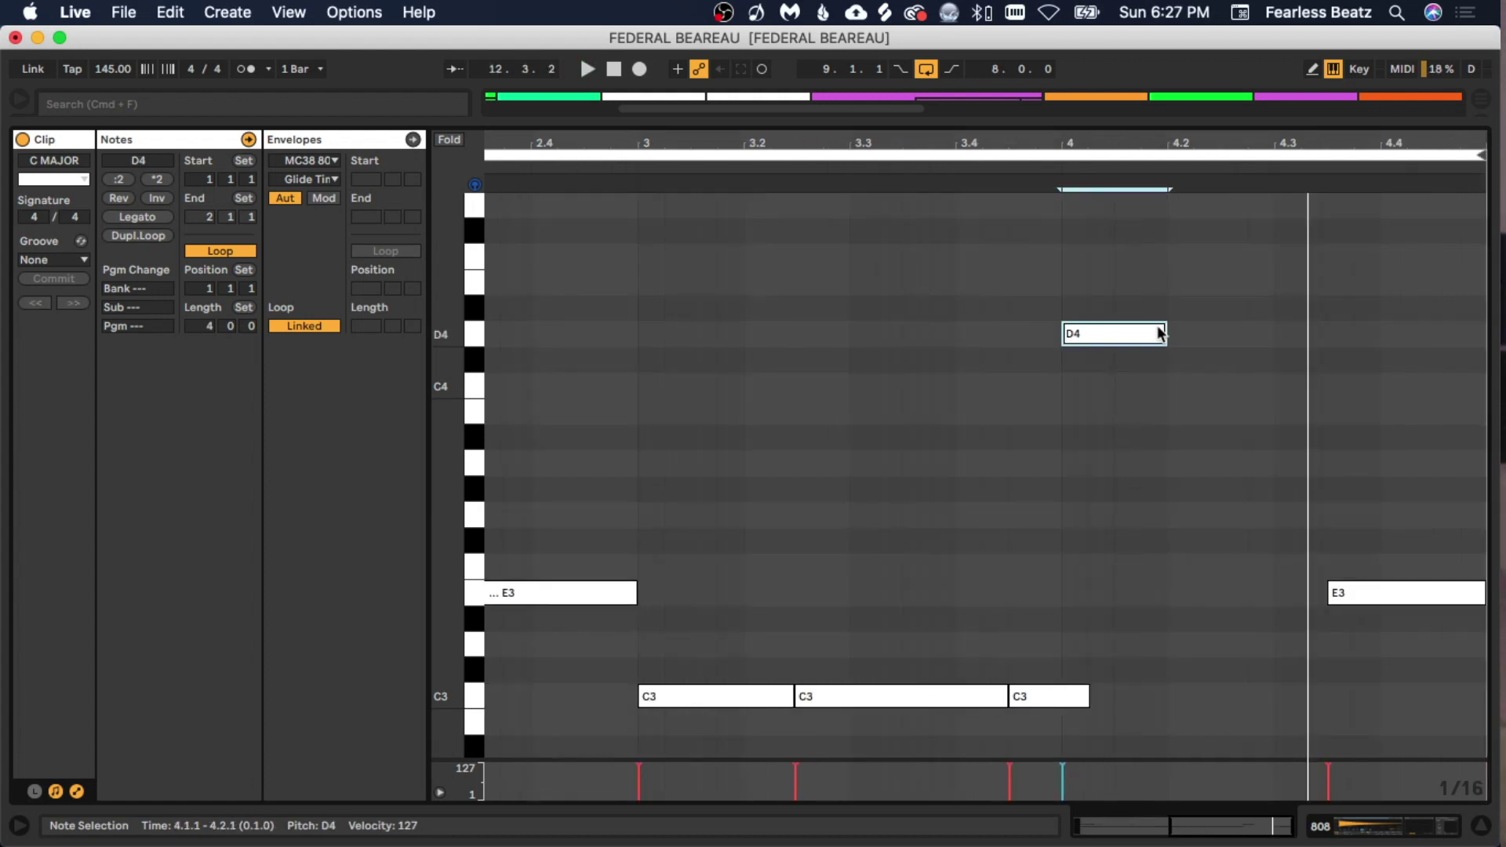
pyautogui.click(1167, 362)
pyautogui.press('space')
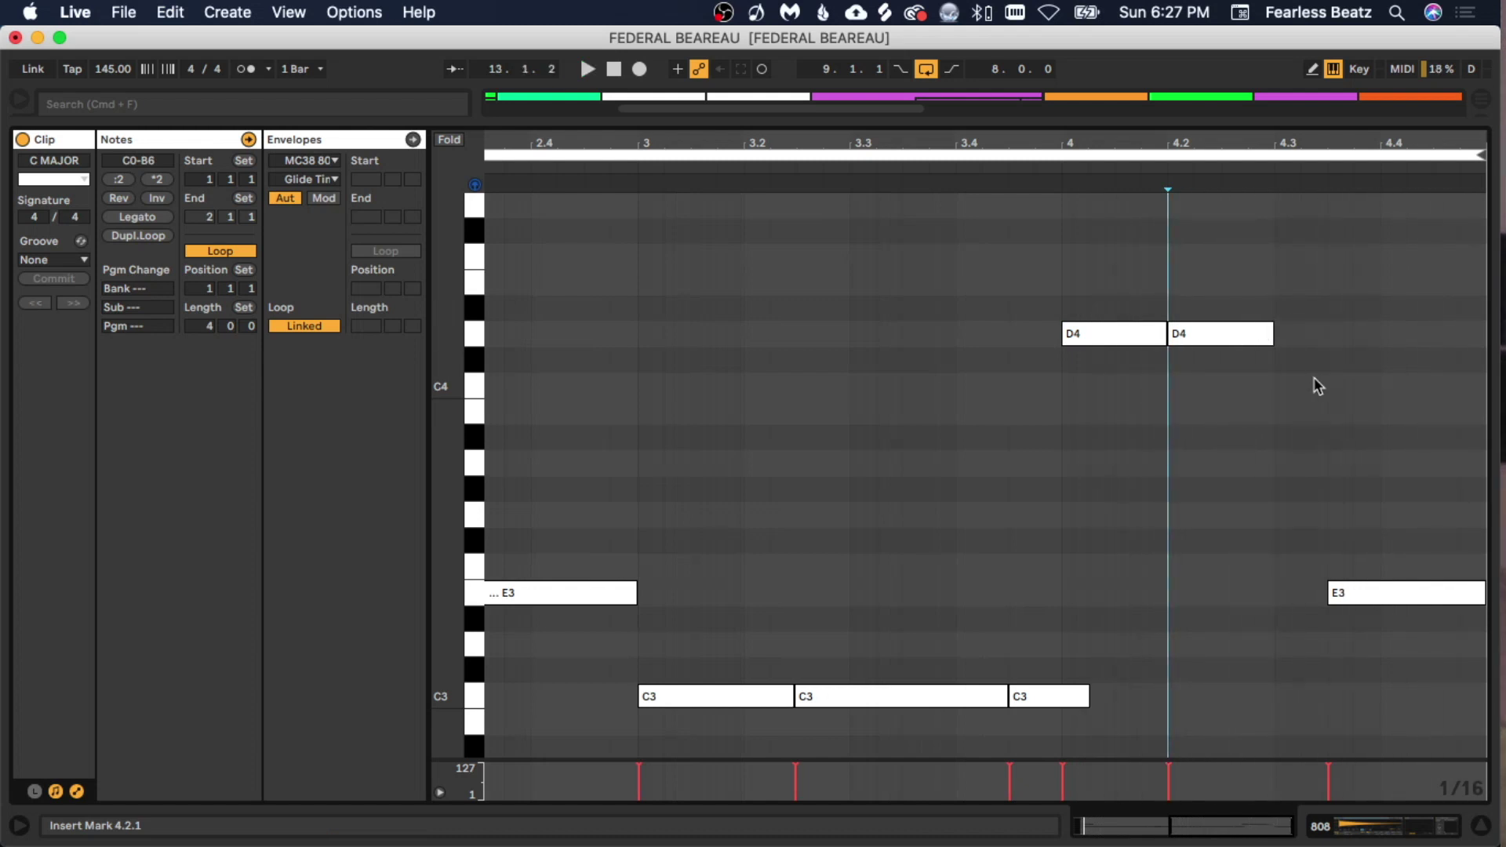
pyautogui.moveTo(1266, 333)
pyautogui.mouseDown()
pyautogui.moveTo(1221, 334)
pyautogui.moveTo(1249, 333)
pyautogui.mouseUp()
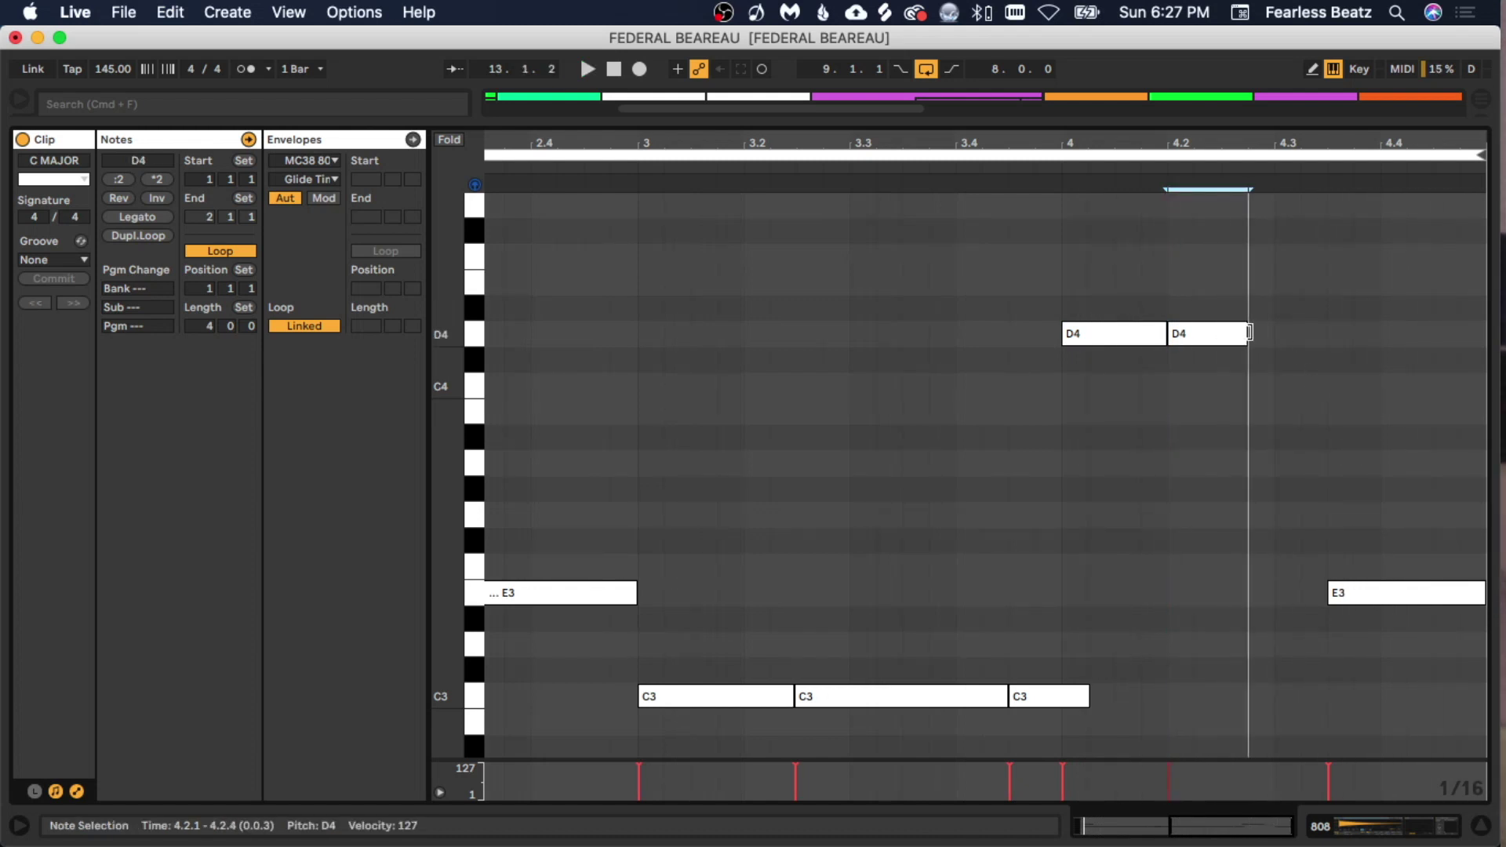
pyautogui.press('super+d')
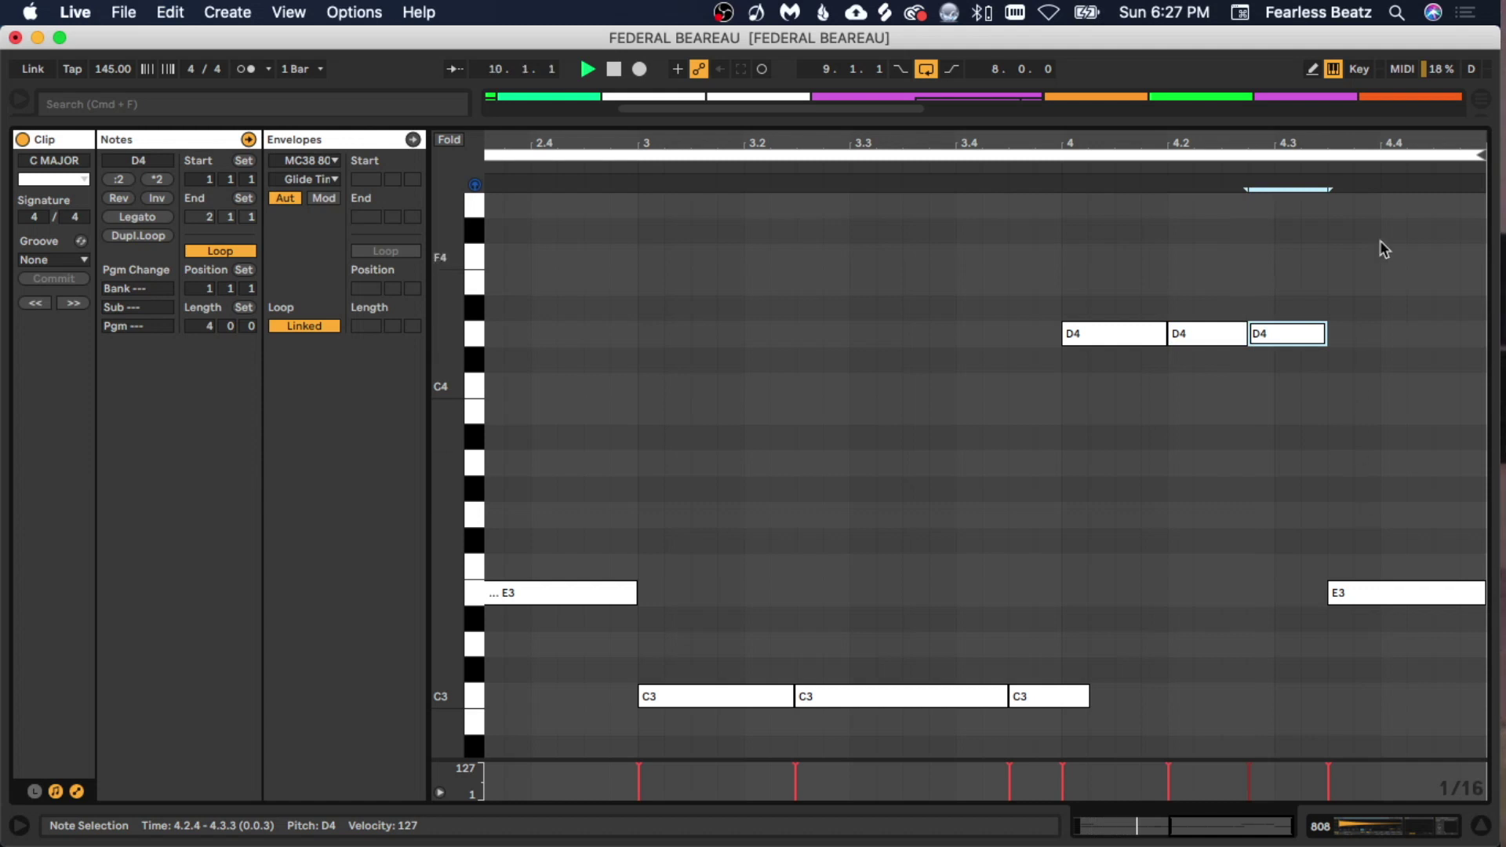
pyautogui.moveTo(1408, 142); pyautogui.dragTo(1337, 188)
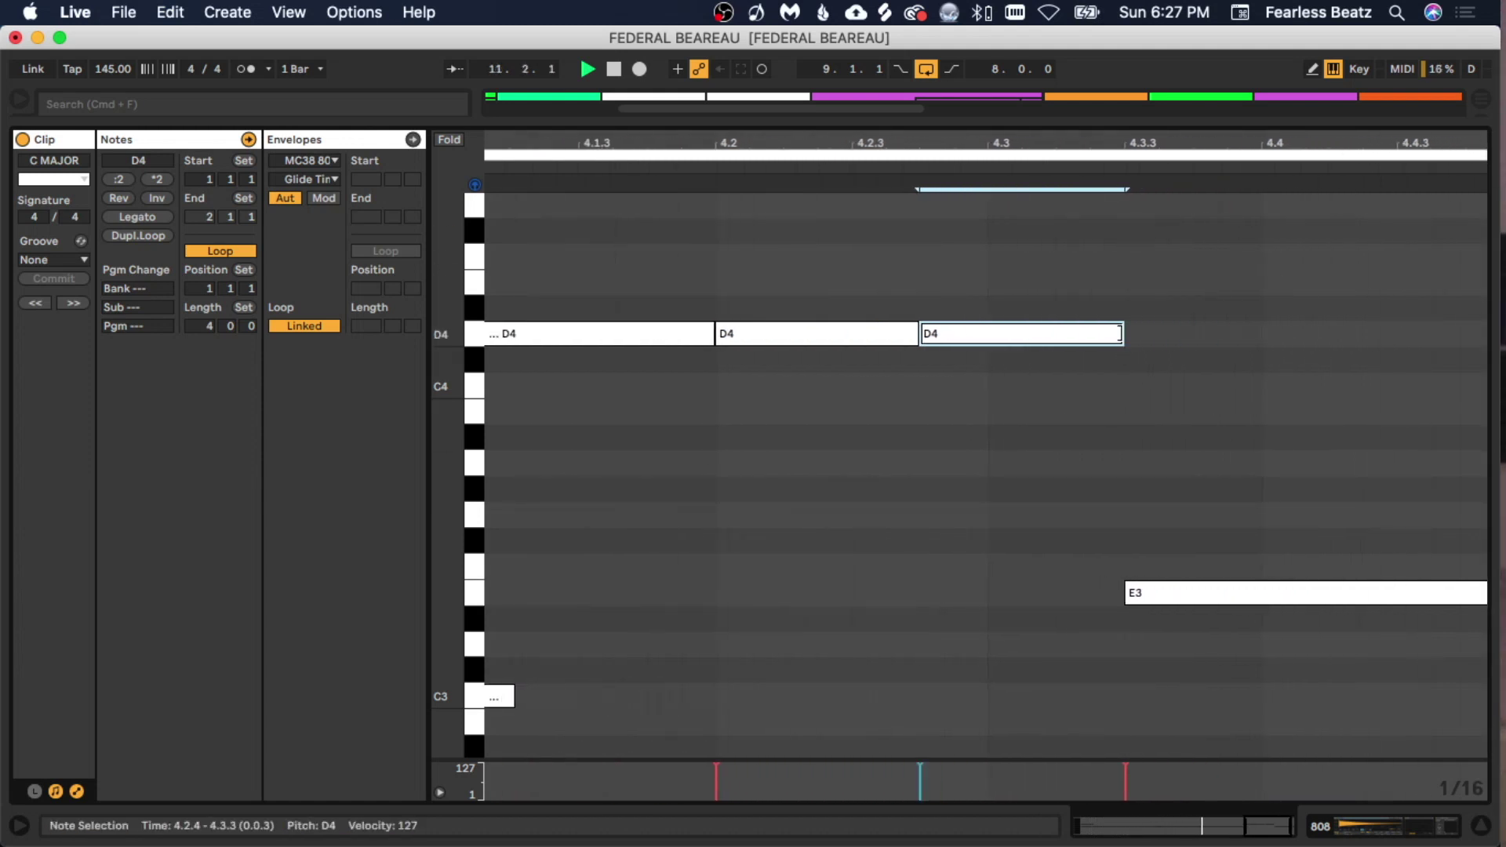
pyautogui.moveTo(1120, 334); pyautogui.dragTo(1192, 333)
pyautogui.click(1173, 439)
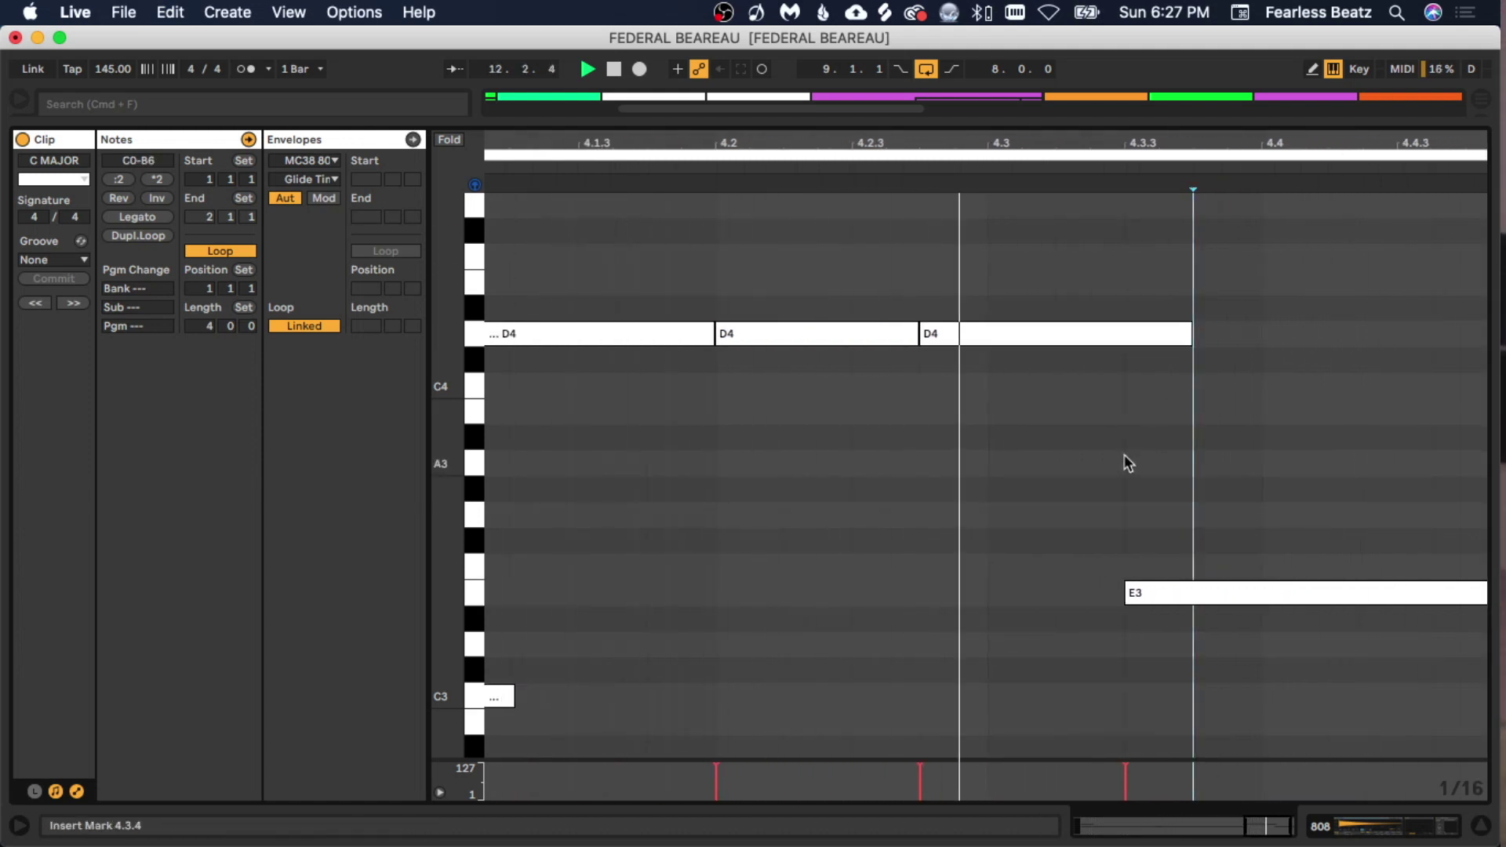
# - Retime the three D4 notes to start at 4.1.1, 4.1.3 and 4.2.1, and make the following E3 note start at 4.3.1
pyautogui.moveTo(1120, 160); pyautogui.dragTo(1183, 336)
pyautogui.press('space')
pyautogui.click(1000, 298)
pyautogui.press('space')
pyautogui.moveTo(998, 293); pyautogui.dragTo(1120, 334)
pyautogui.click(1153, 430)
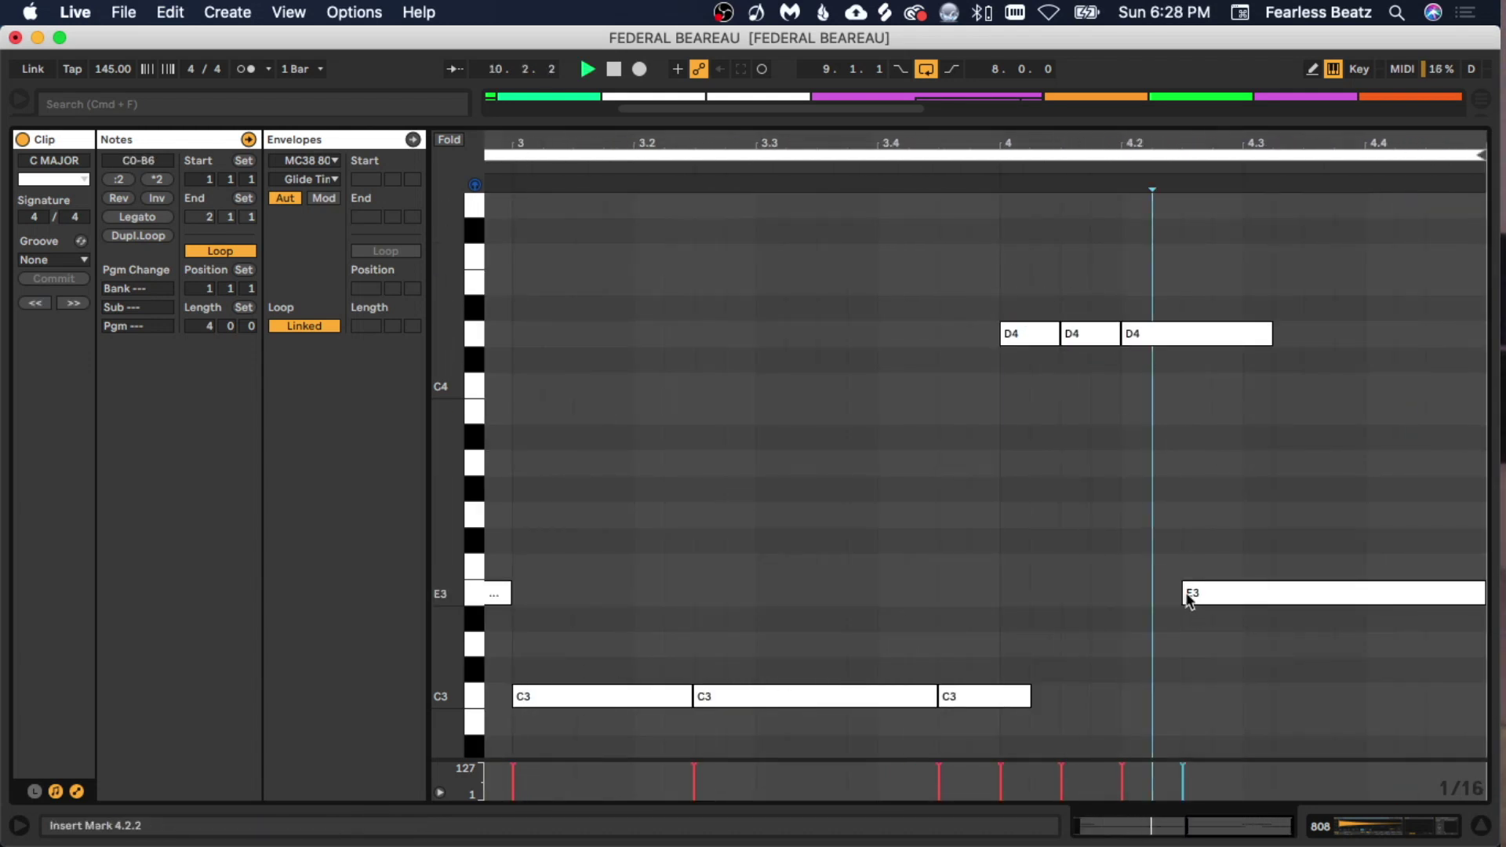
pyautogui.moveTo(1183, 592); pyautogui.dragTo(1244, 592)
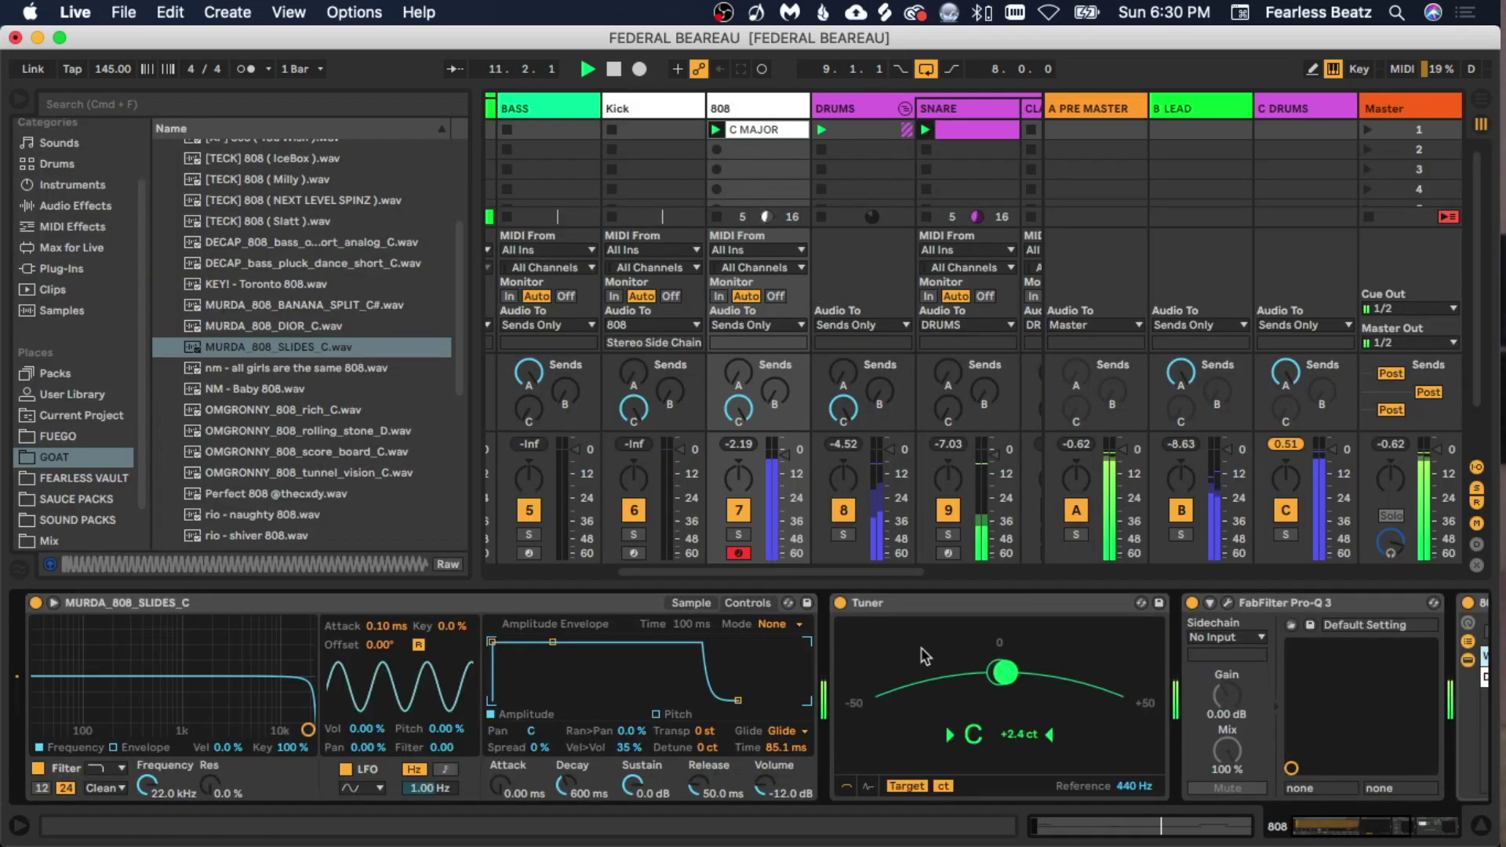
# - Delete the three kick notes between 11.3.1 and 11.4.2 in the Kick track's clip
pyautogui.click(691, 603)
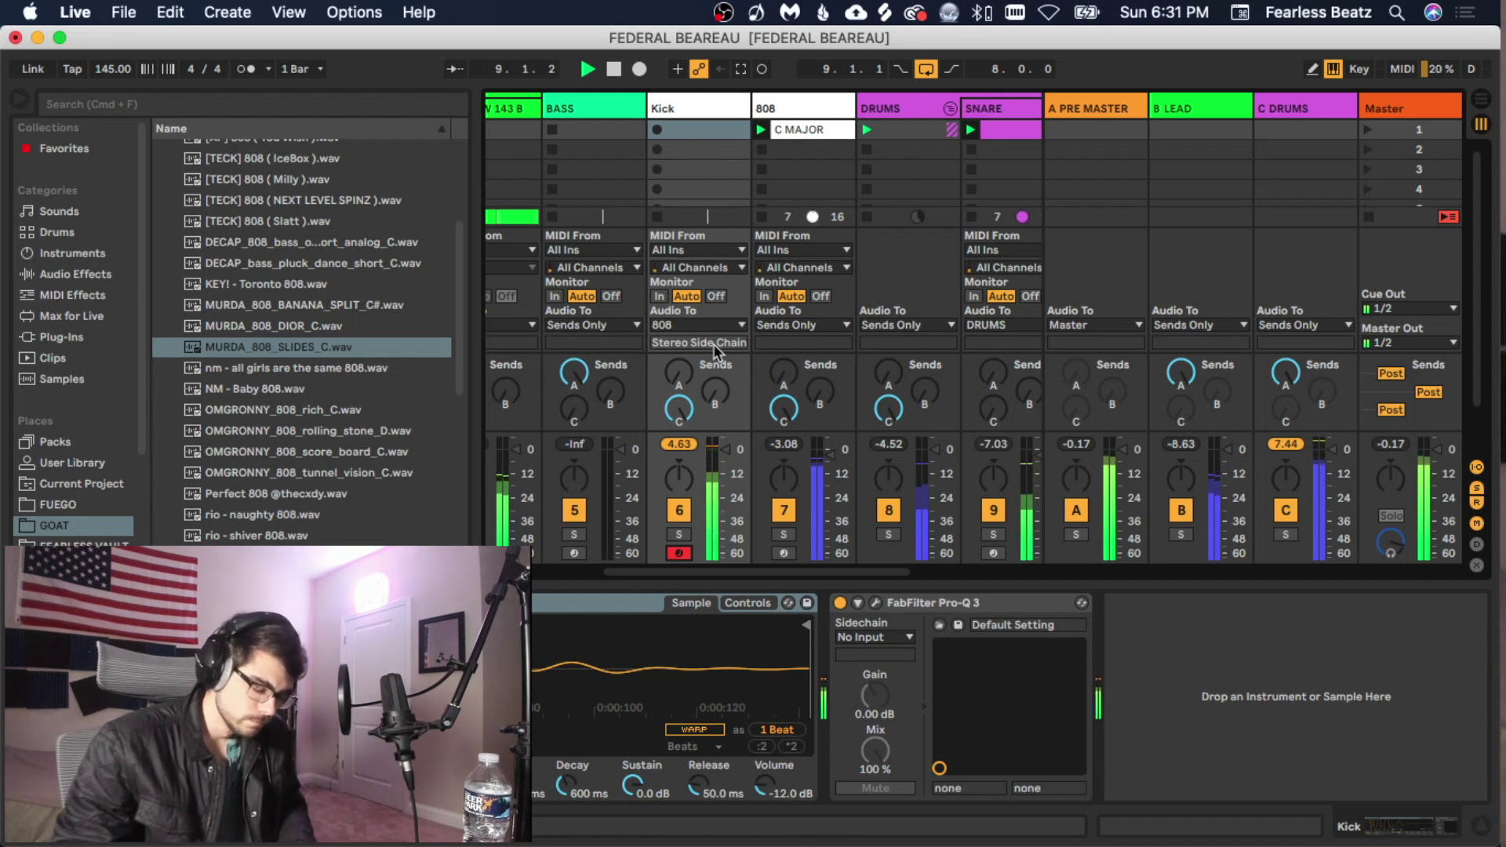
pyautogui.press('space')
pyautogui.moveTo(746, 477); pyautogui.dragTo(837, 535)
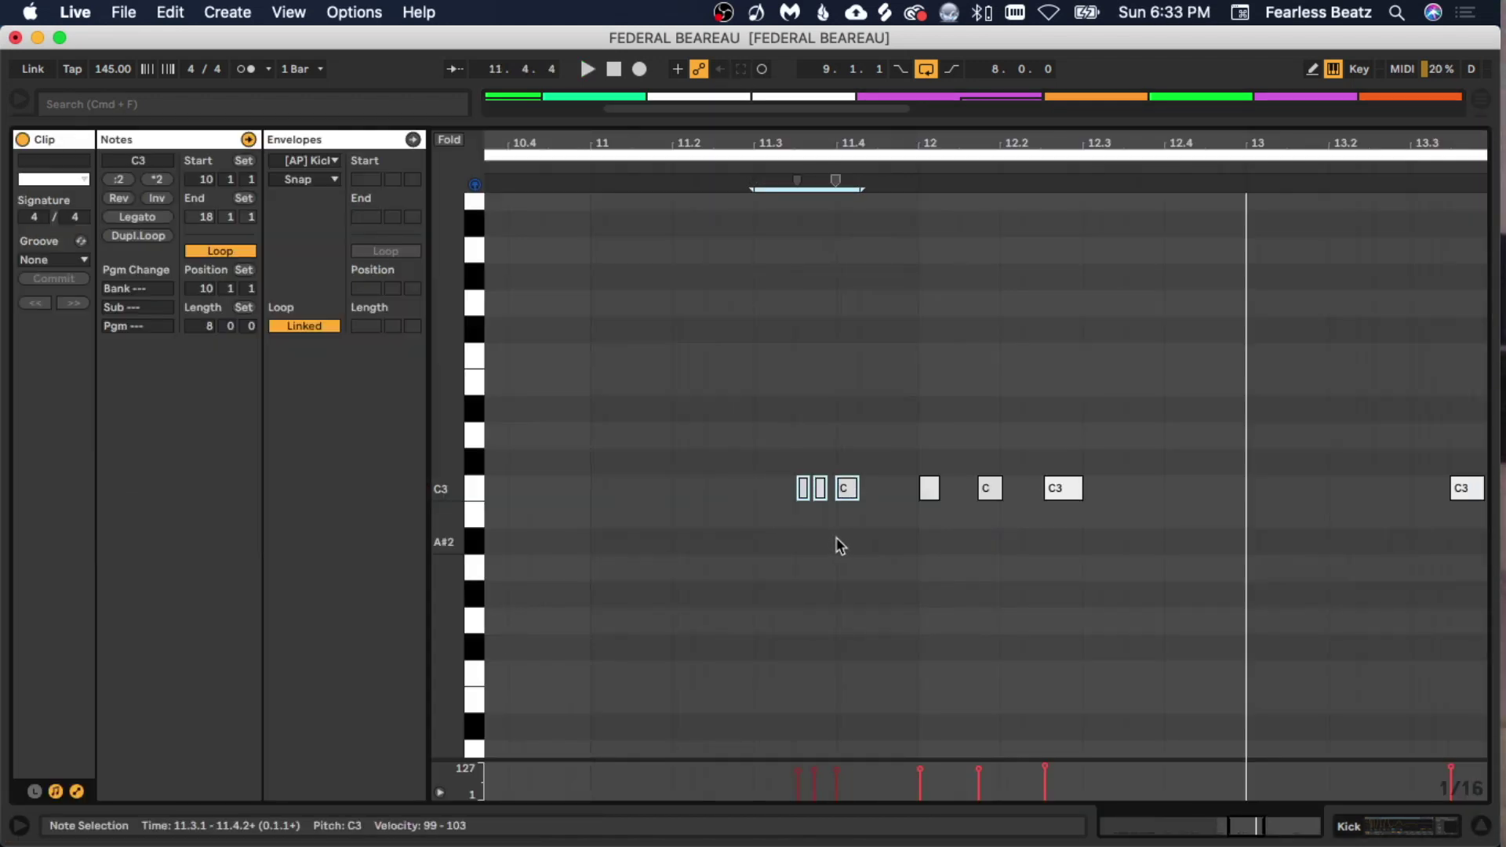
pyautogui.press('Delete')
# - Quantize the three C3 kick notes in the first half of bar 12
pyautogui.click(902, 537)
pyautogui.moveTo(927, 454); pyautogui.dragTo(1130, 537)
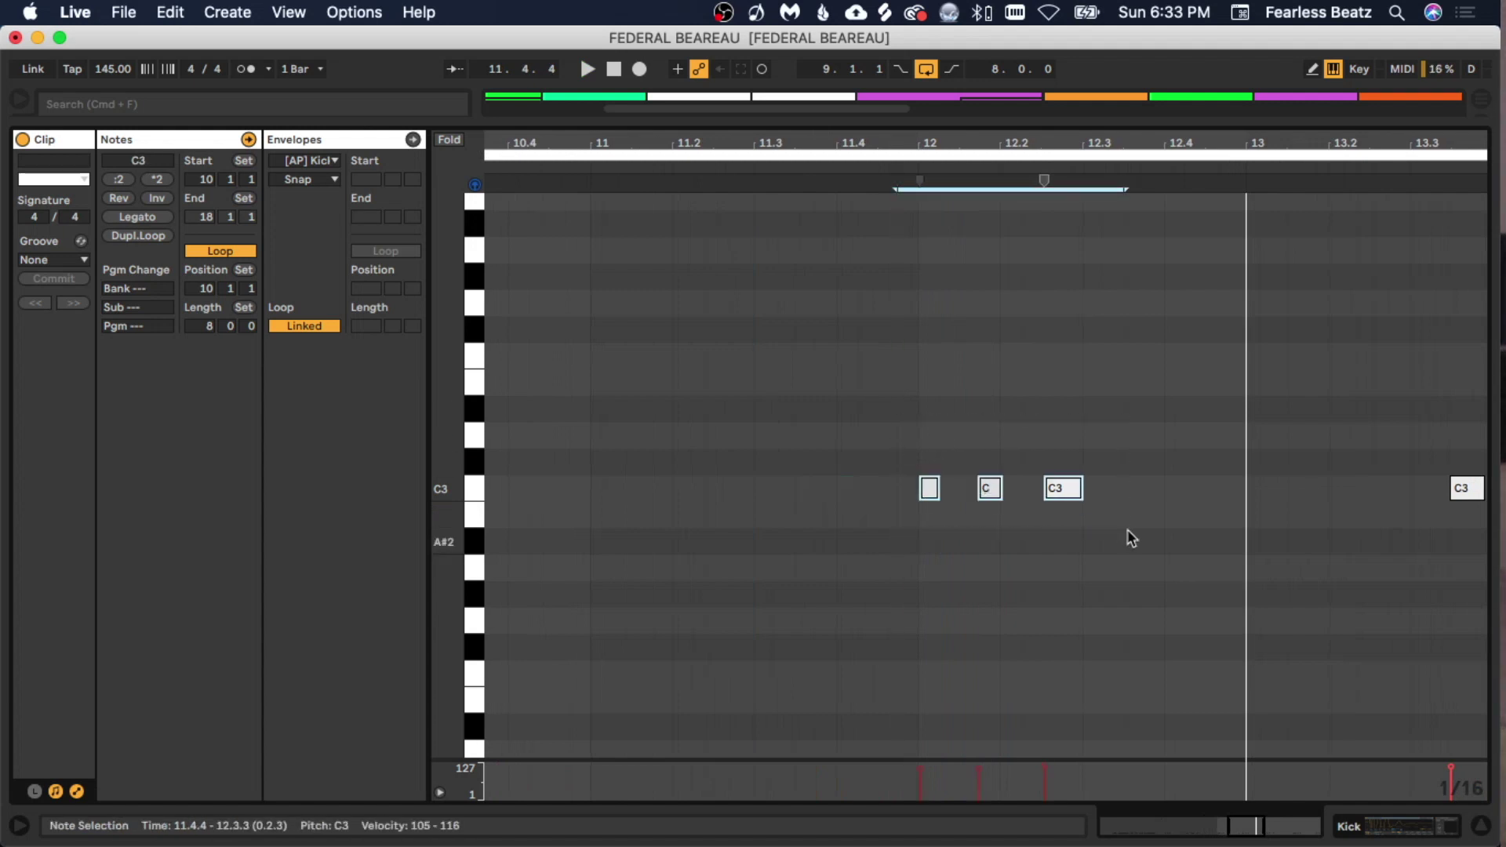
pyautogui.press('super+u')
pyautogui.press('space')
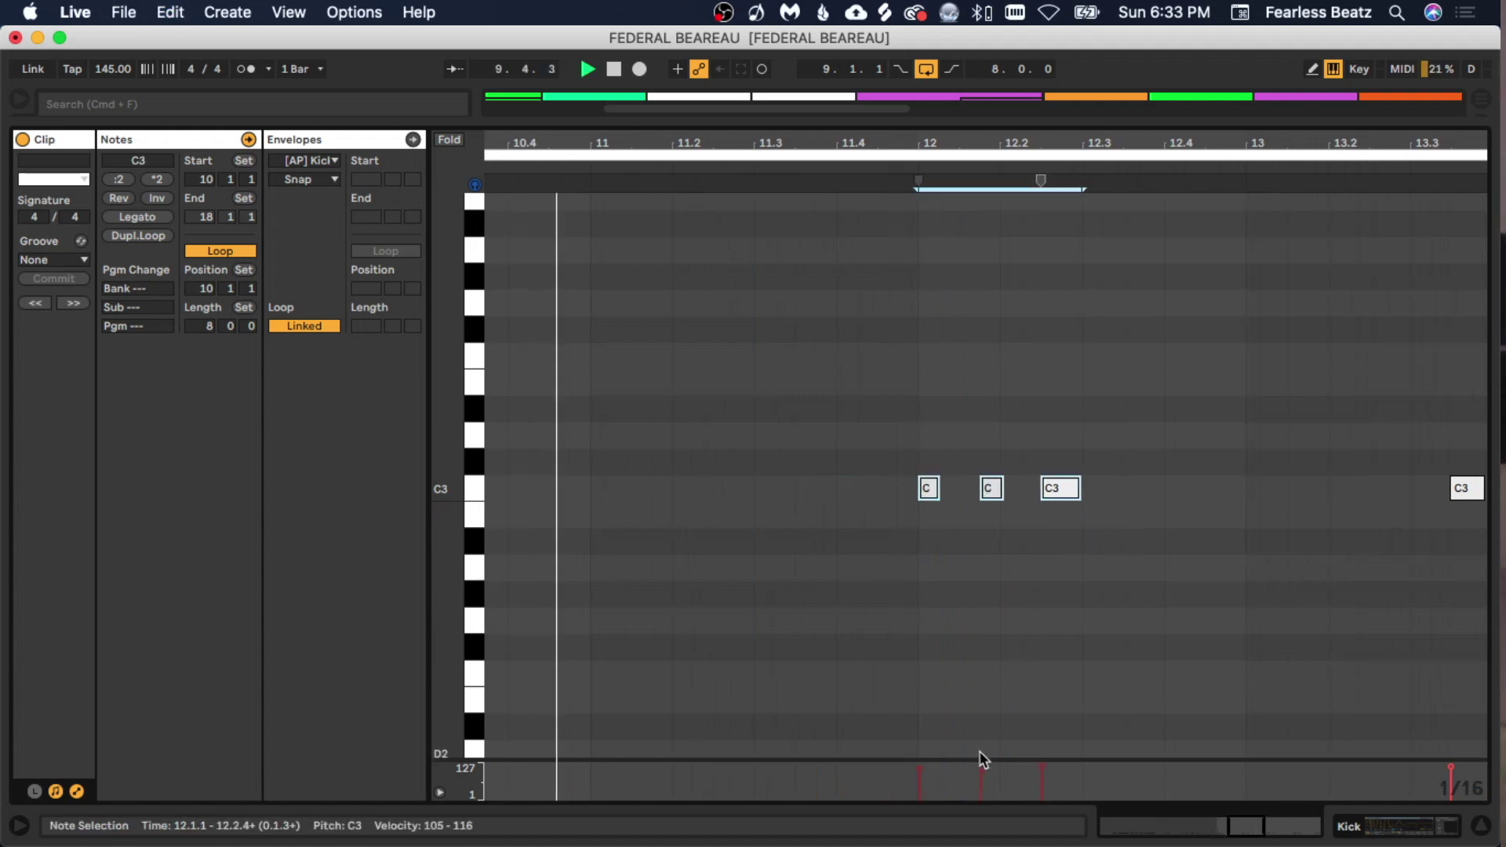
# - Align the kick notes near 13.3.3, 13.4.2 and 14.1.1 to the grid
pyautogui.click(1062, 555)
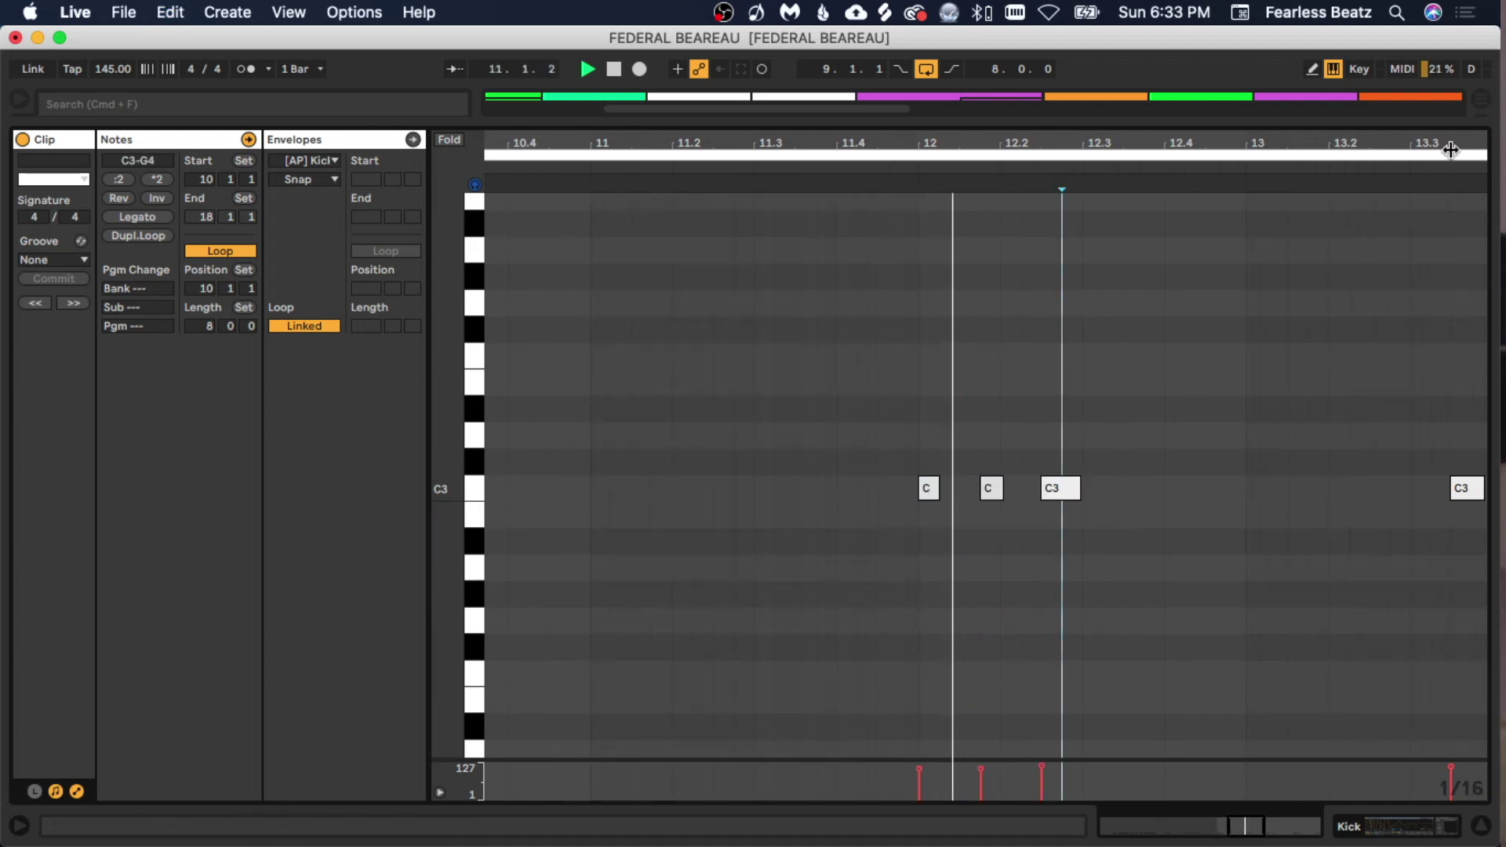
pyautogui.moveTo(1451, 148); pyautogui.dragTo(849, 147)
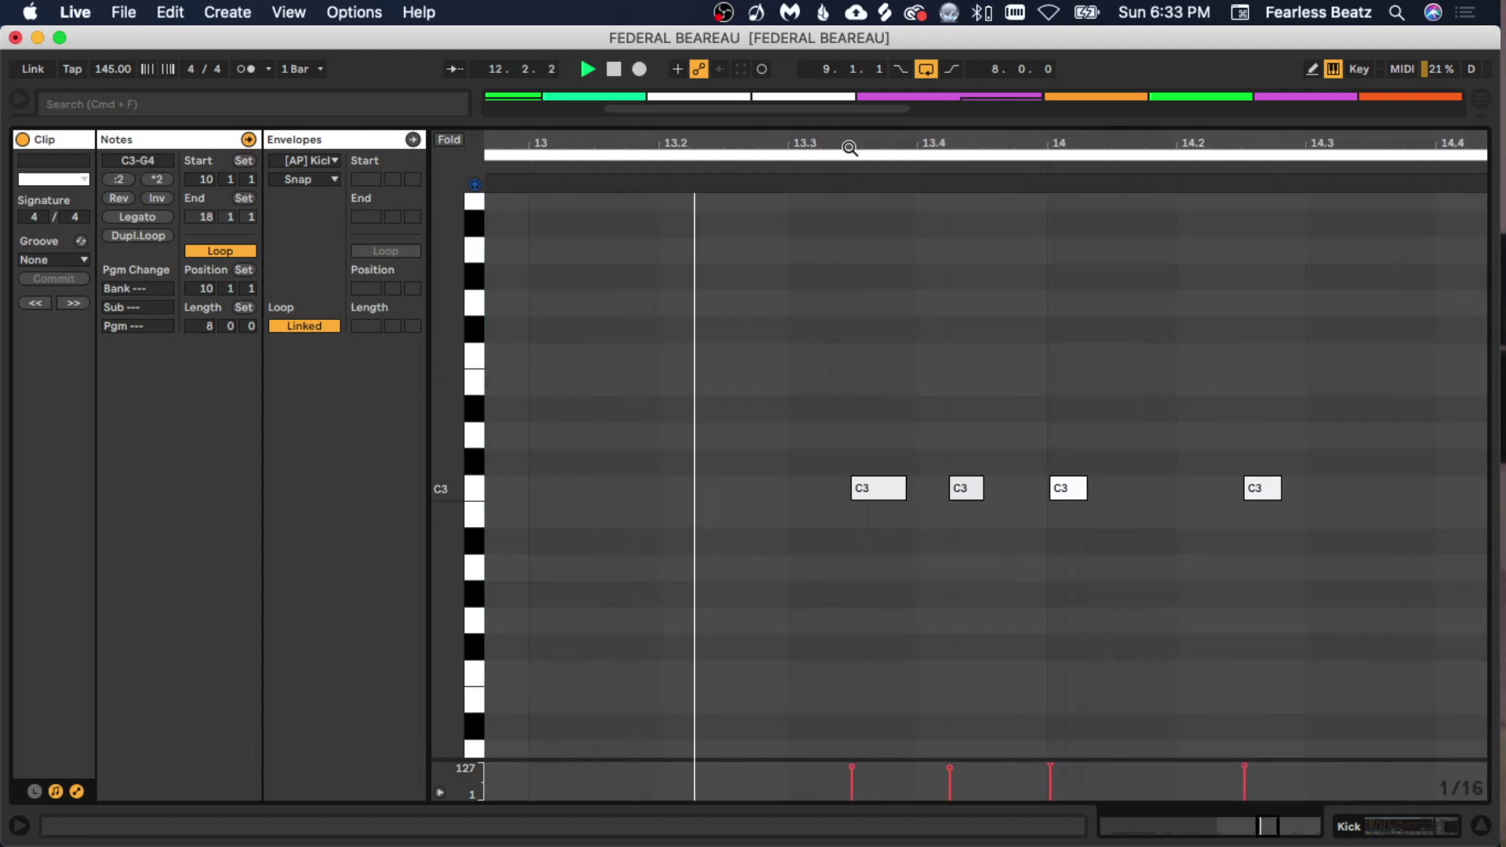
pyautogui.click(886, 489)
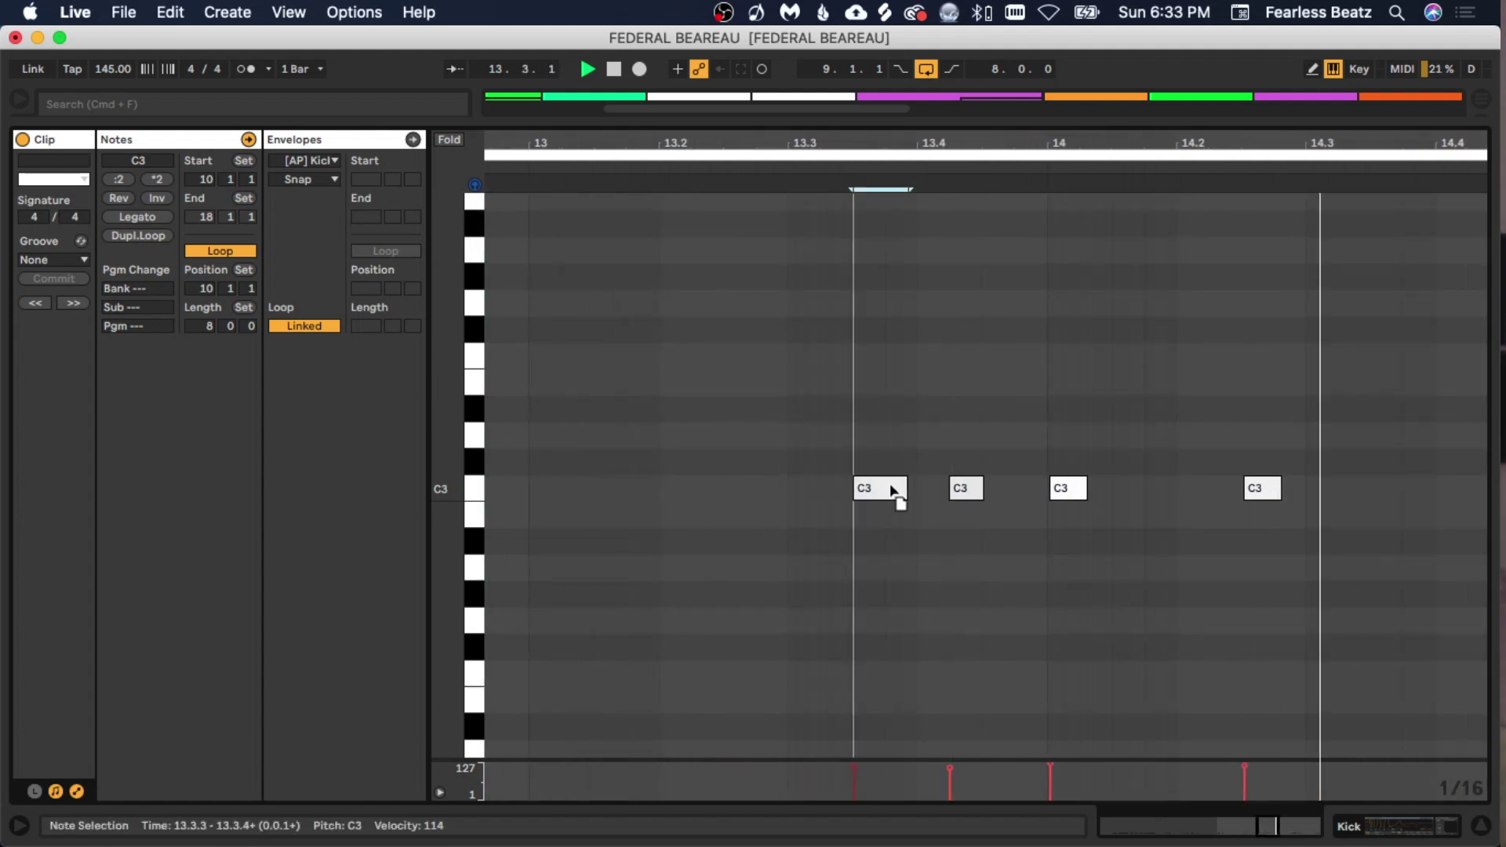
pyautogui.click(973, 490)
pyautogui.click(1059, 490)
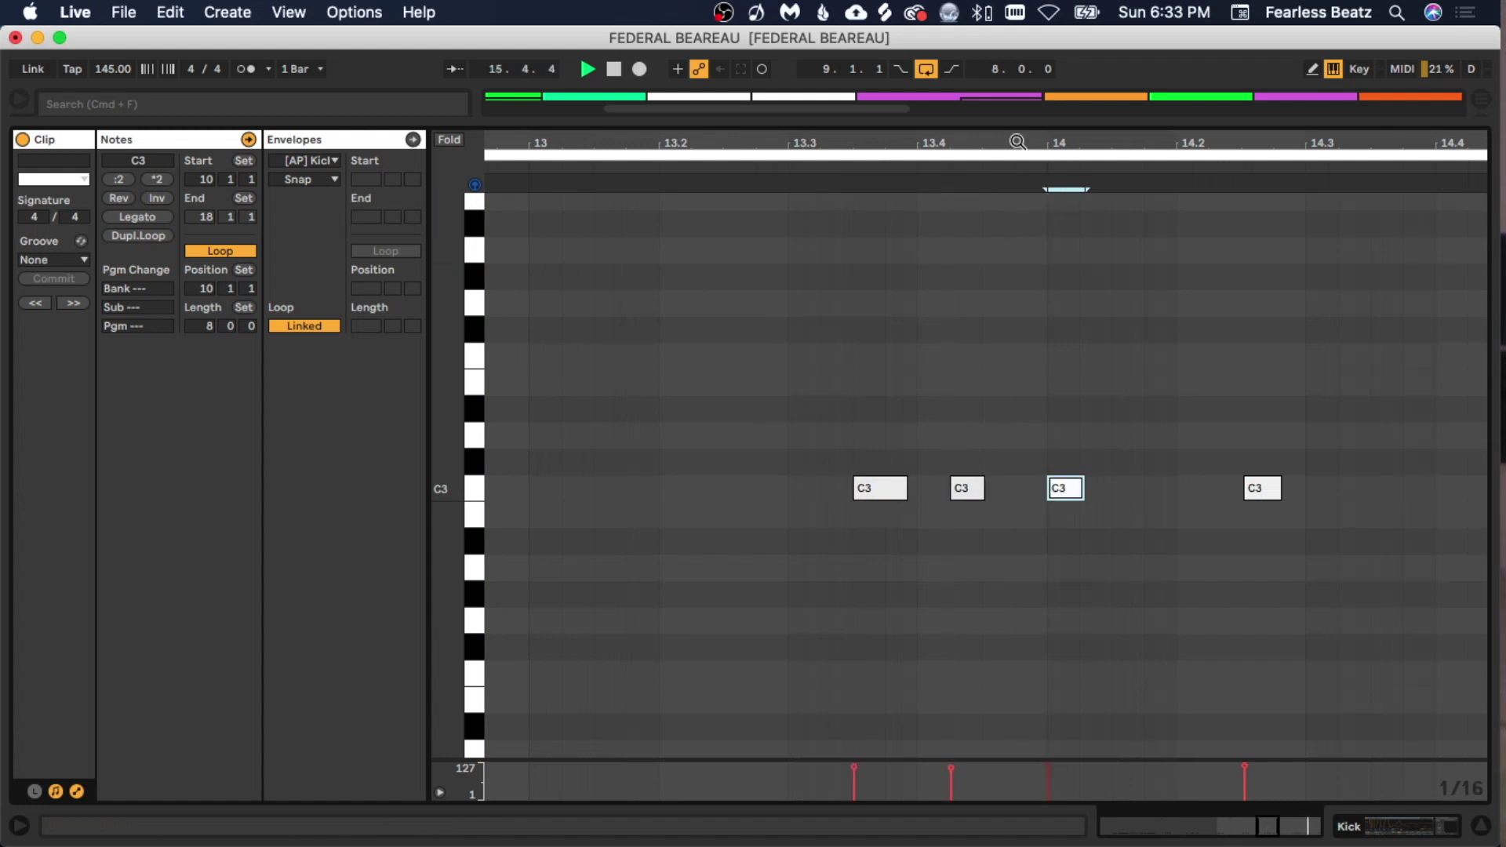
pyautogui.moveTo(1017, 141); pyautogui.dragTo(1017, 57)
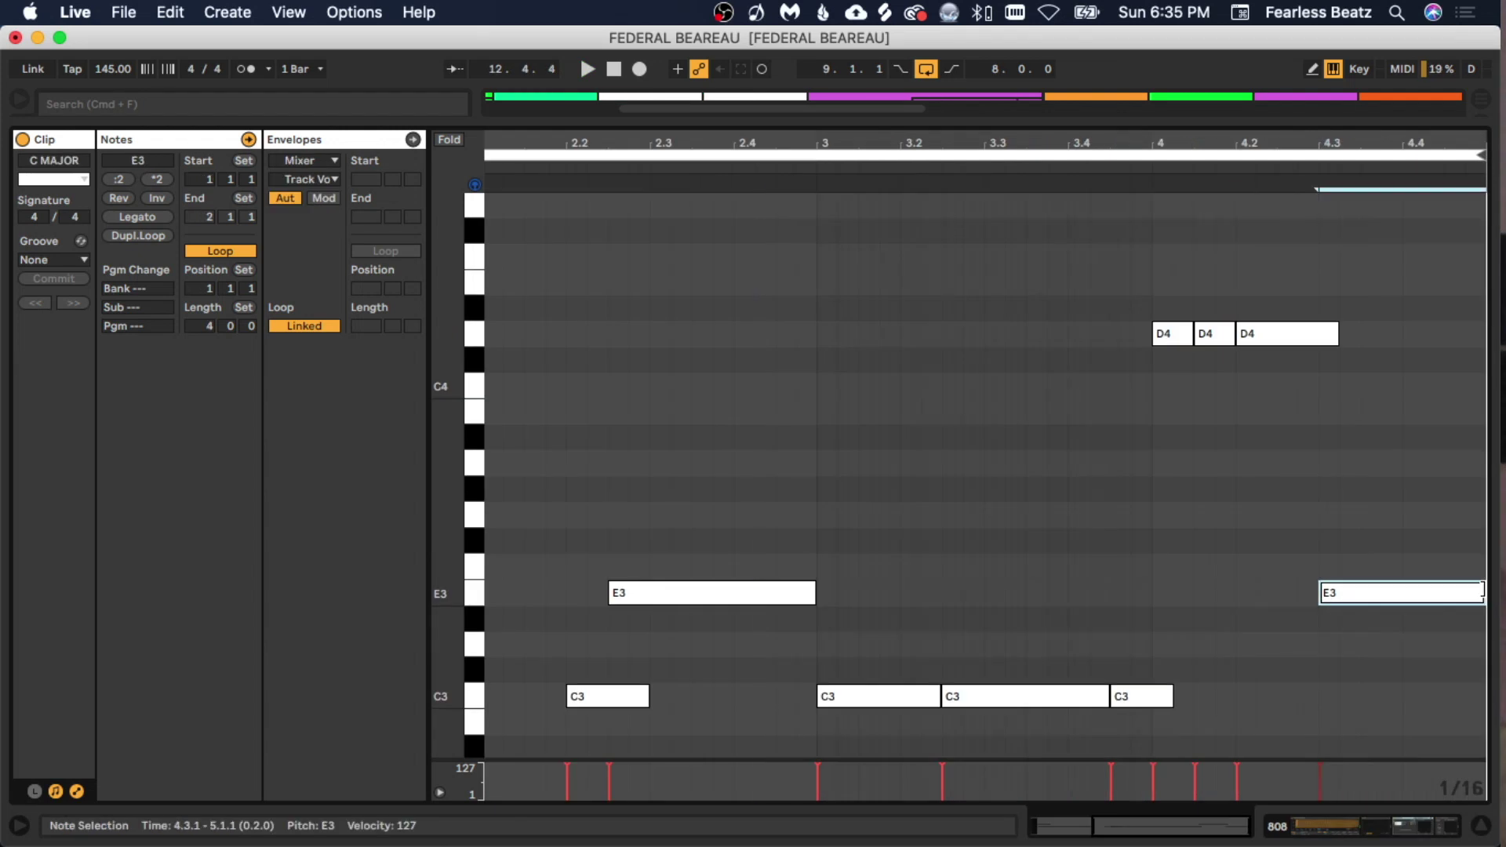
# - Shorten the 808 clip's last E3 note to end at 4.4.1 and duplicate it to fill the rest of bar 4
pyautogui.moveTo(1438, 592); pyautogui.dragTo(1393, 592)
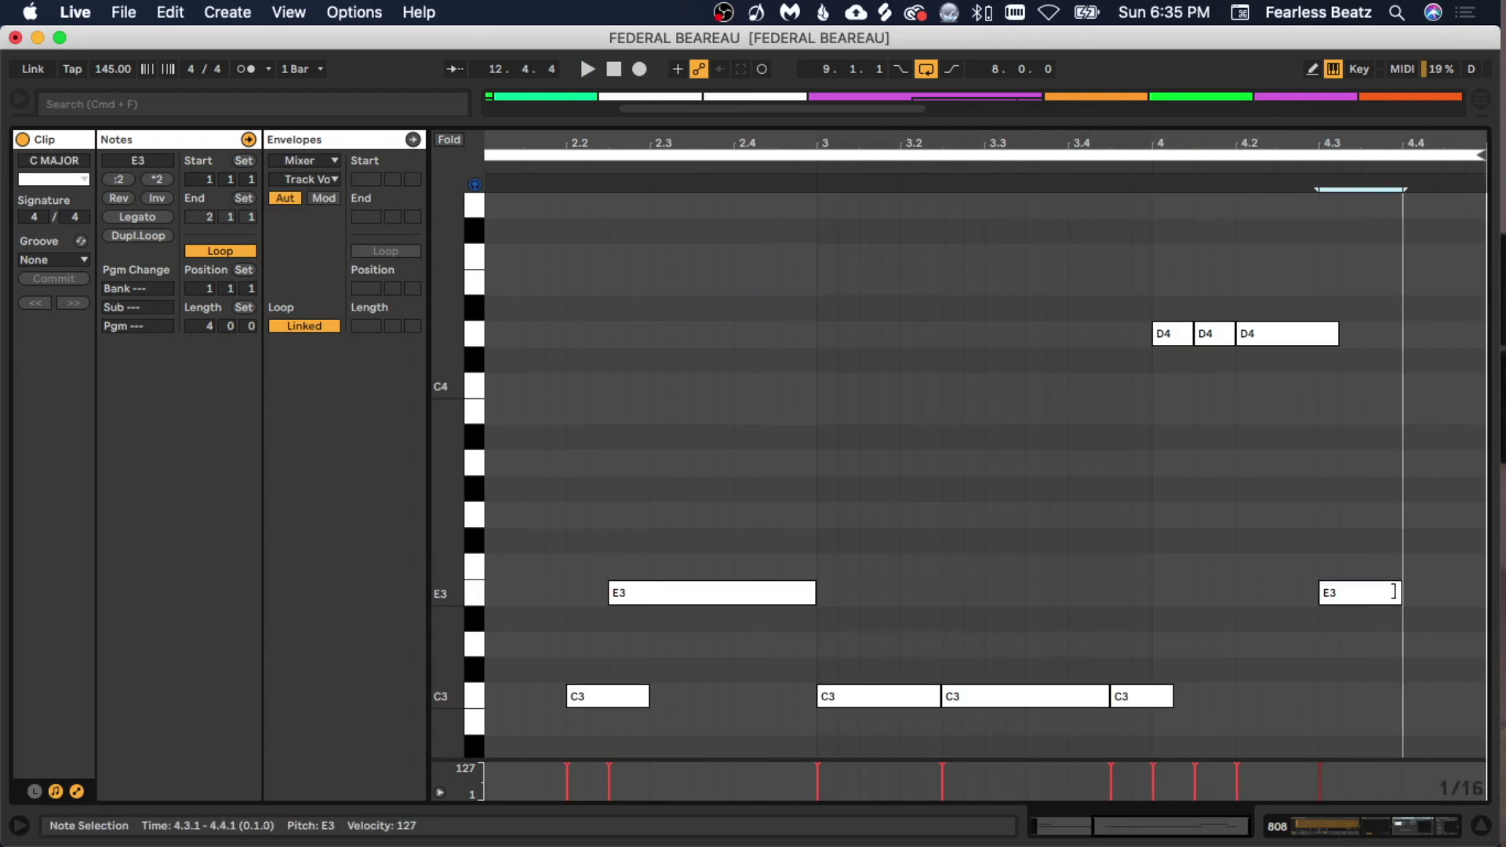
pyautogui.press('super+d')
pyautogui.press('space')
pyautogui.click(1381, 680)
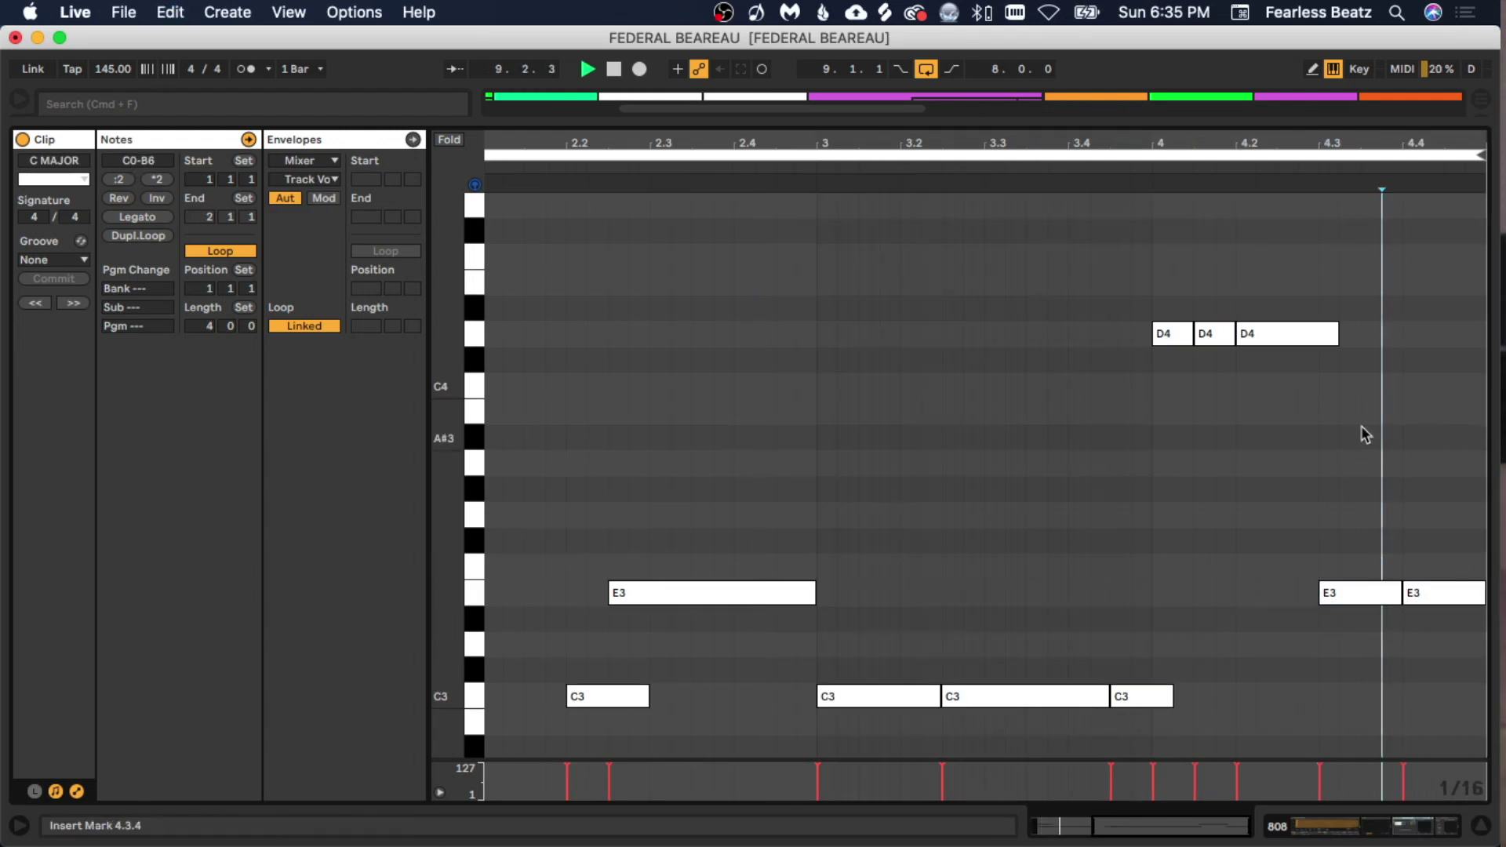
pyautogui.moveTo(1423, 138); pyautogui.dragTo(1422, 168)
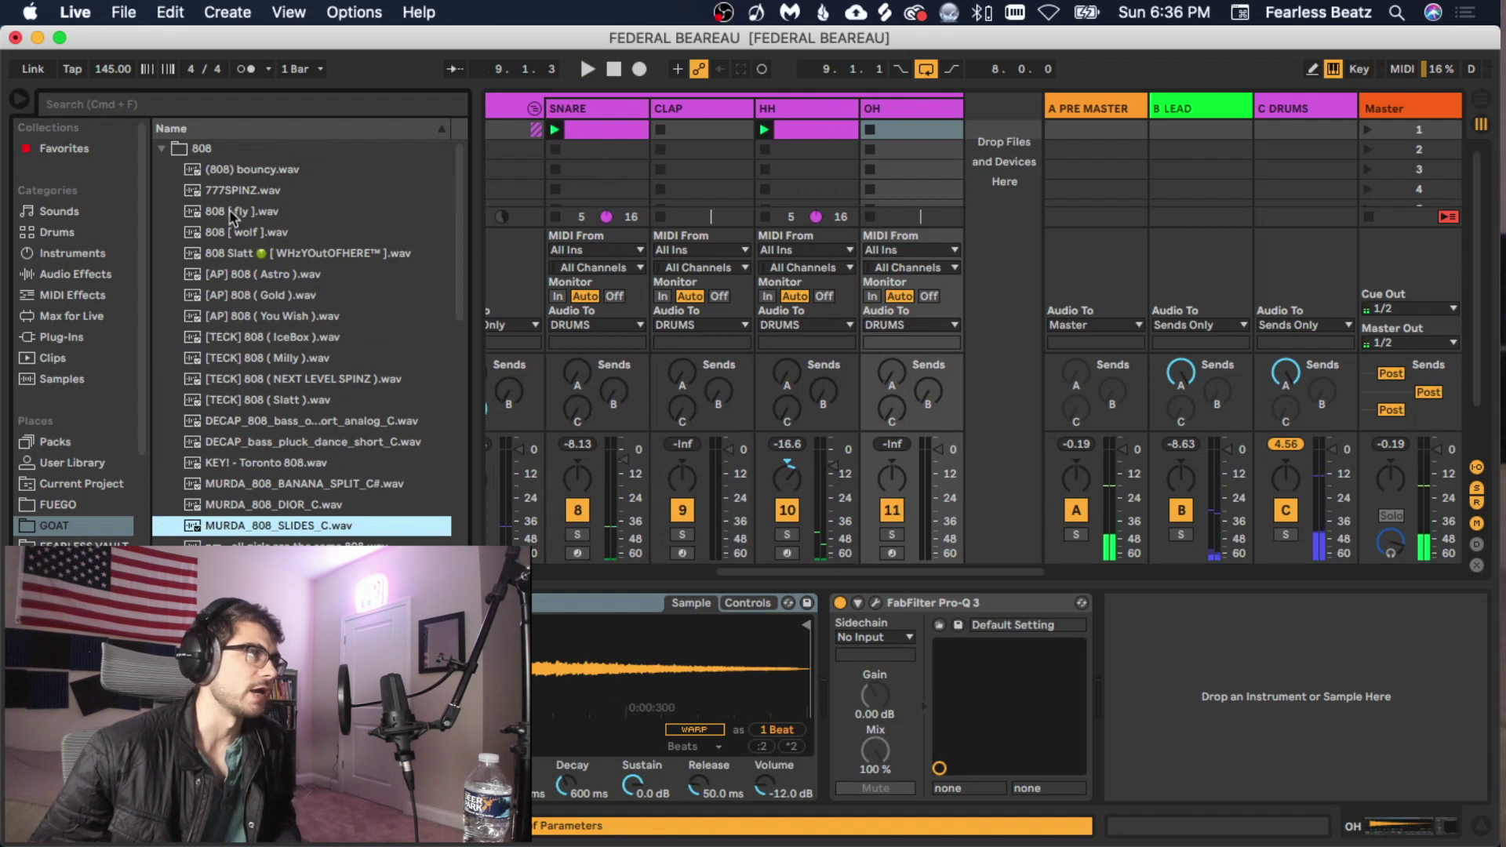
# - Collapse the 808 folder in the sample browser to show the other drum sound folders
pyautogui.click(163, 150)
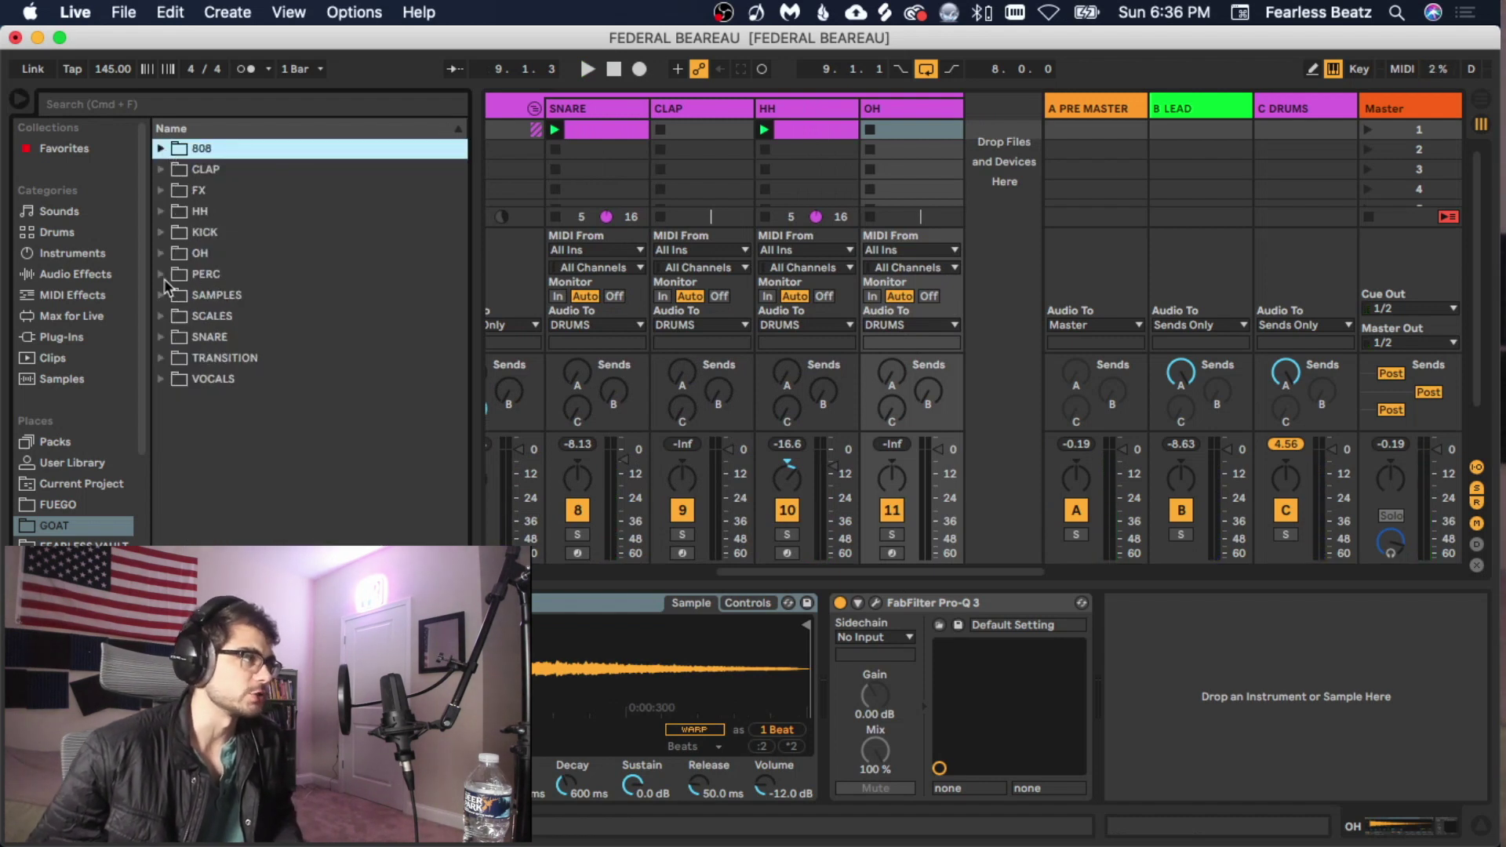
pyautogui.click(740, 69)
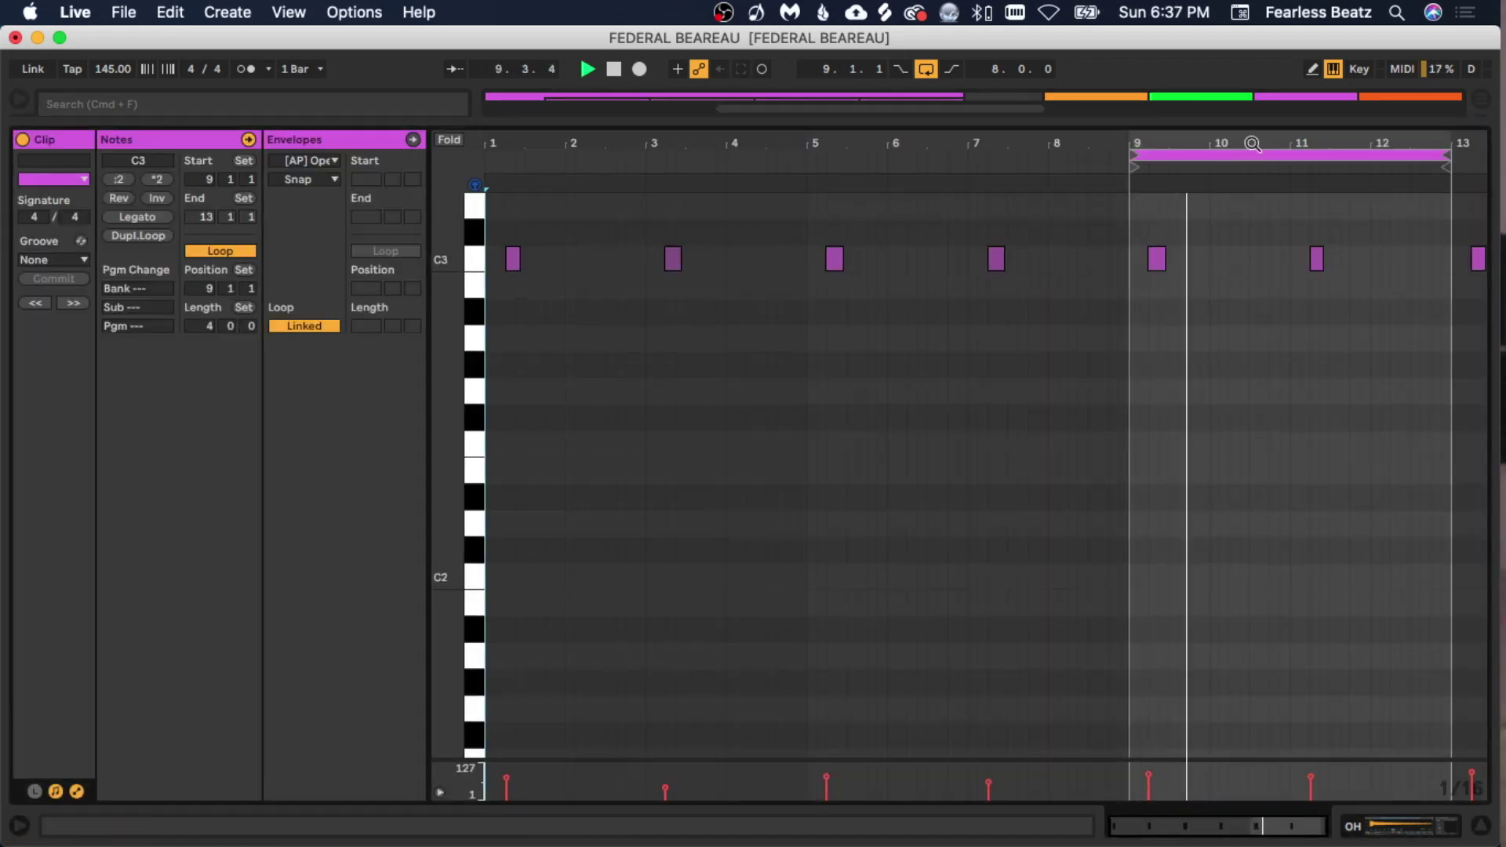
# - Select the open hat notes near 9.2.1 and 11.2.1 in the looped section and nudge their timing slightly
pyautogui.moveTo(1338, 124); pyautogui.dragTo(1326, 156)
pyautogui.moveTo(703, 210); pyautogui.dragTo(1394, 361)
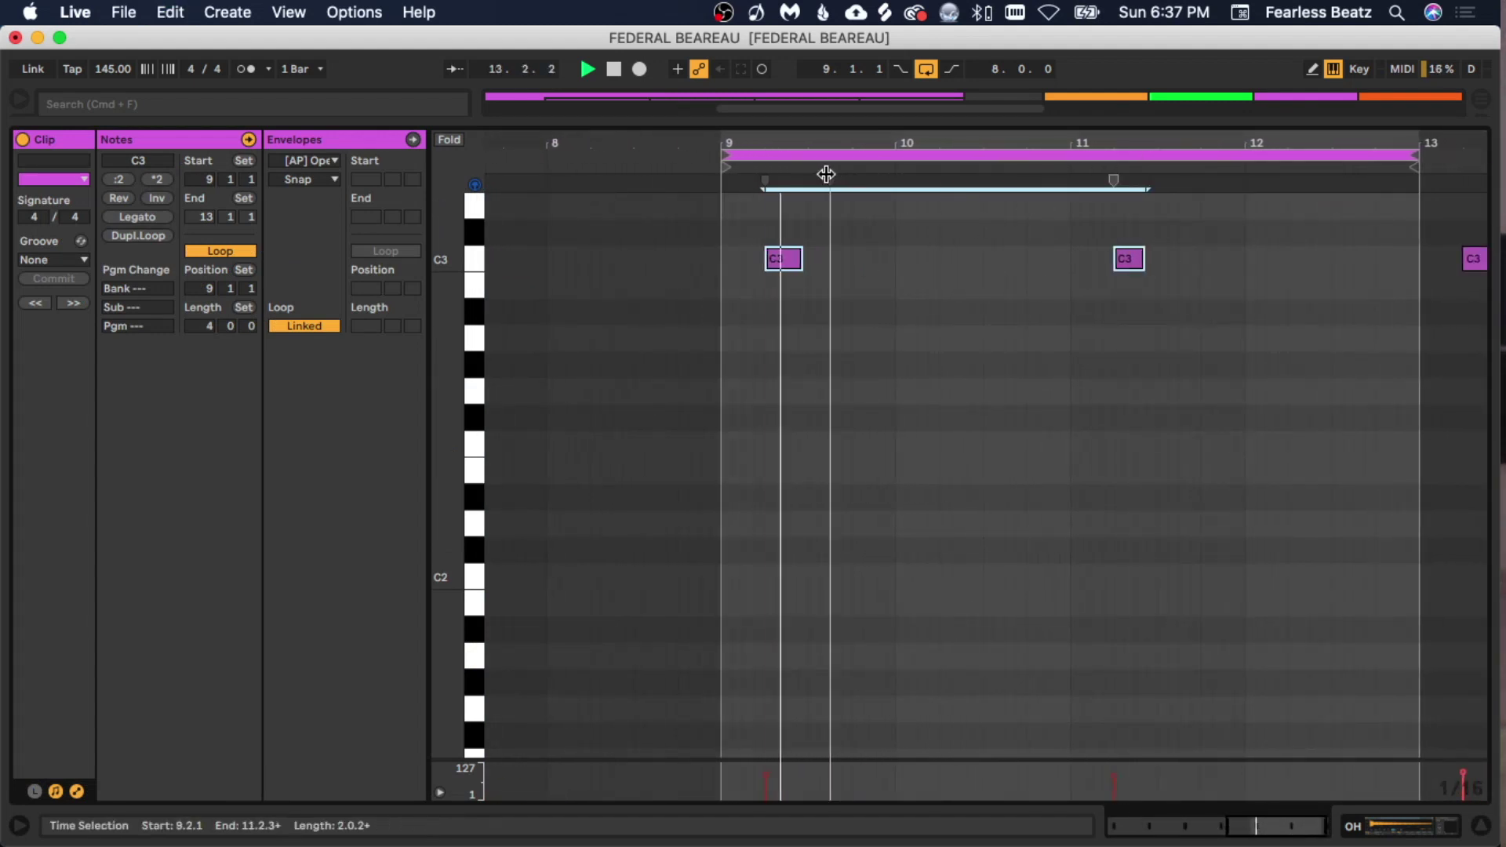
pyautogui.scroll(3, 798, 139)
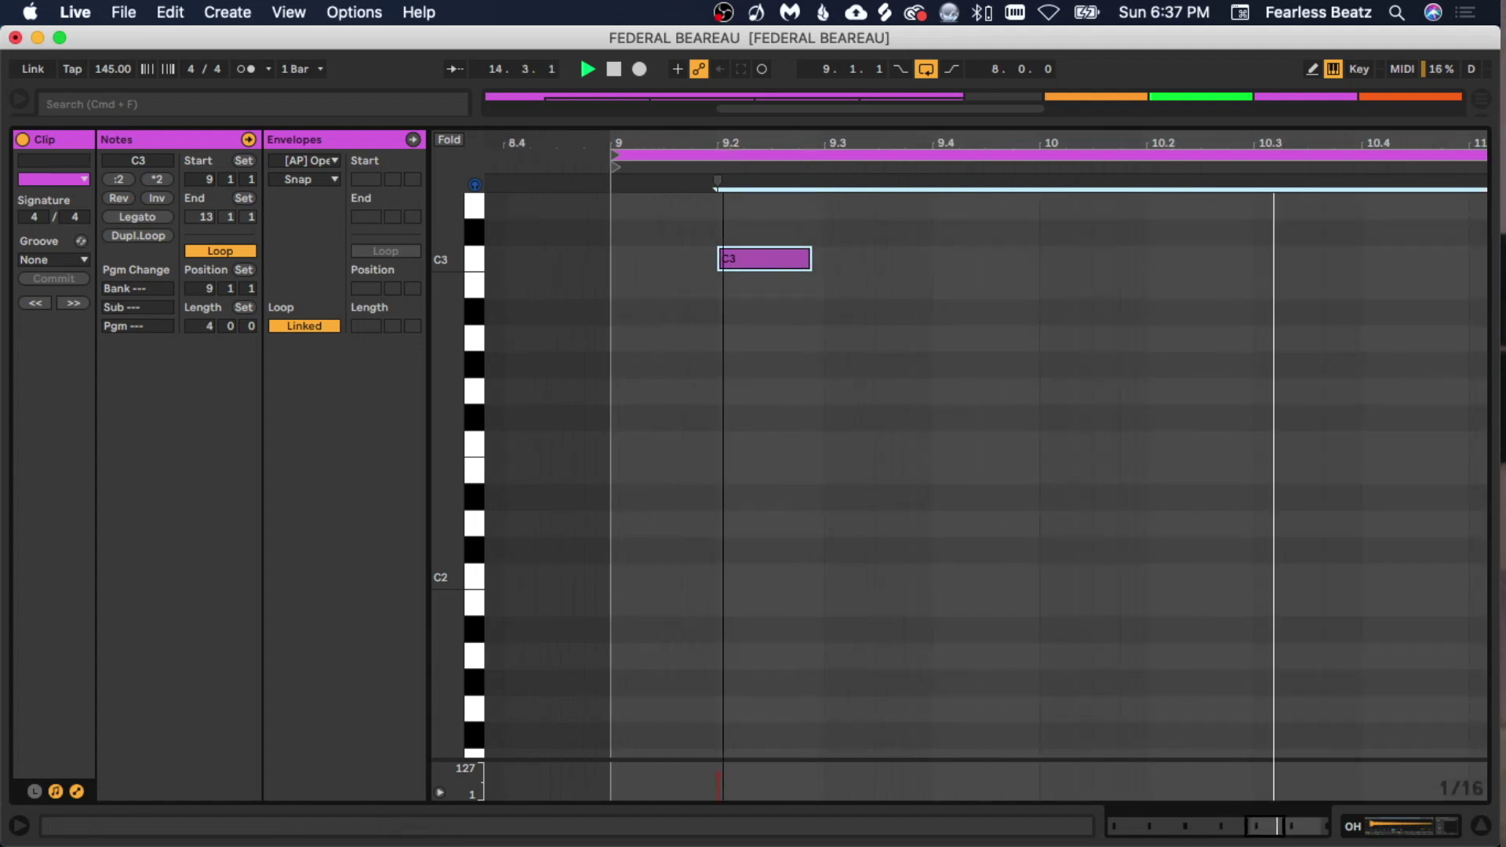
pyautogui.scroll(3, 745, 255)
pyautogui.moveTo(745, 255); pyautogui.dragTo(751, 259)
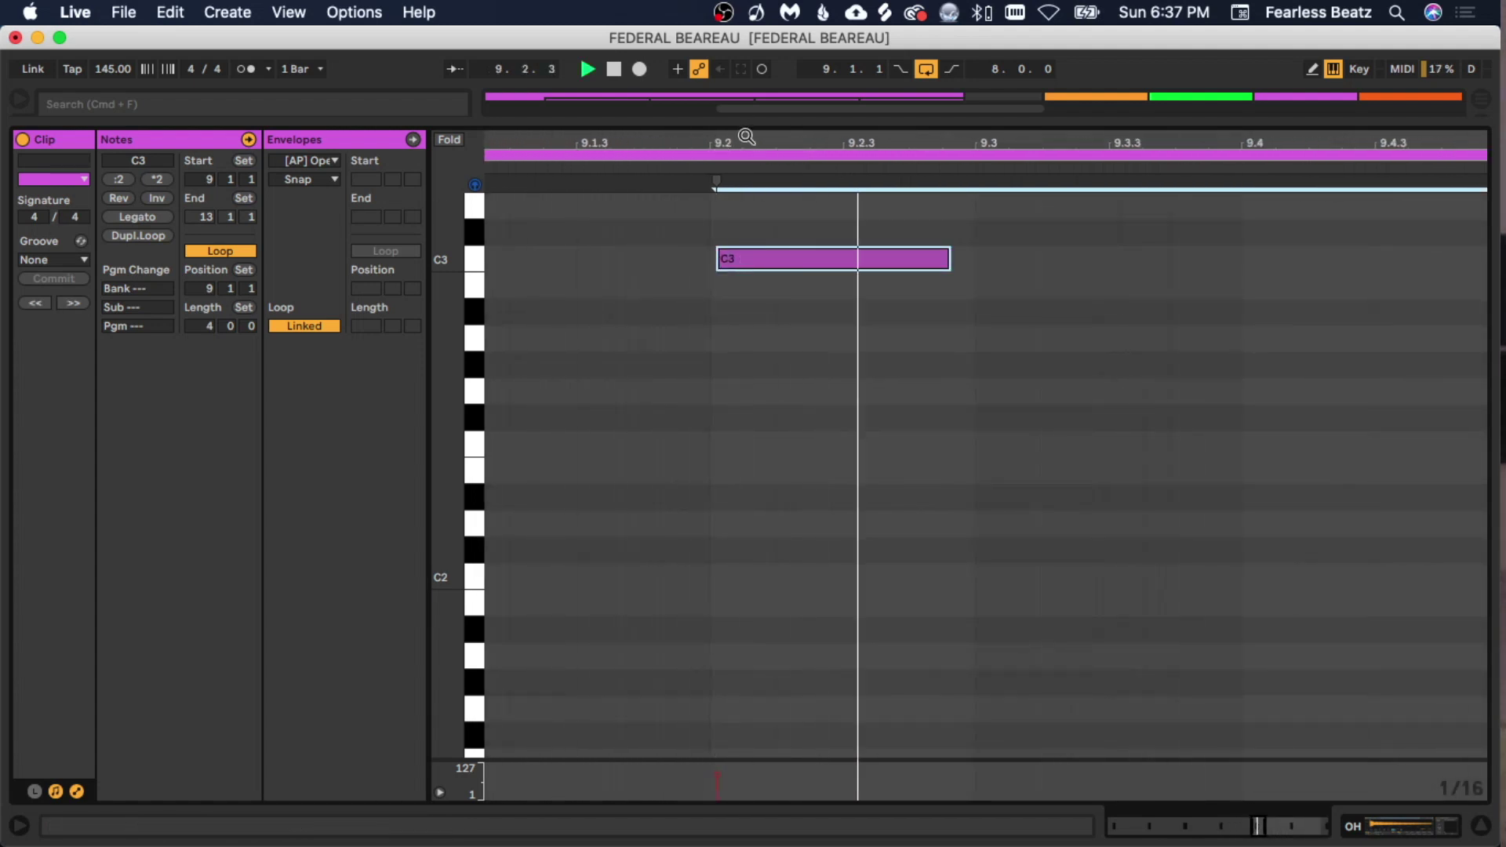
pyautogui.scroll(-3, 746, 138)
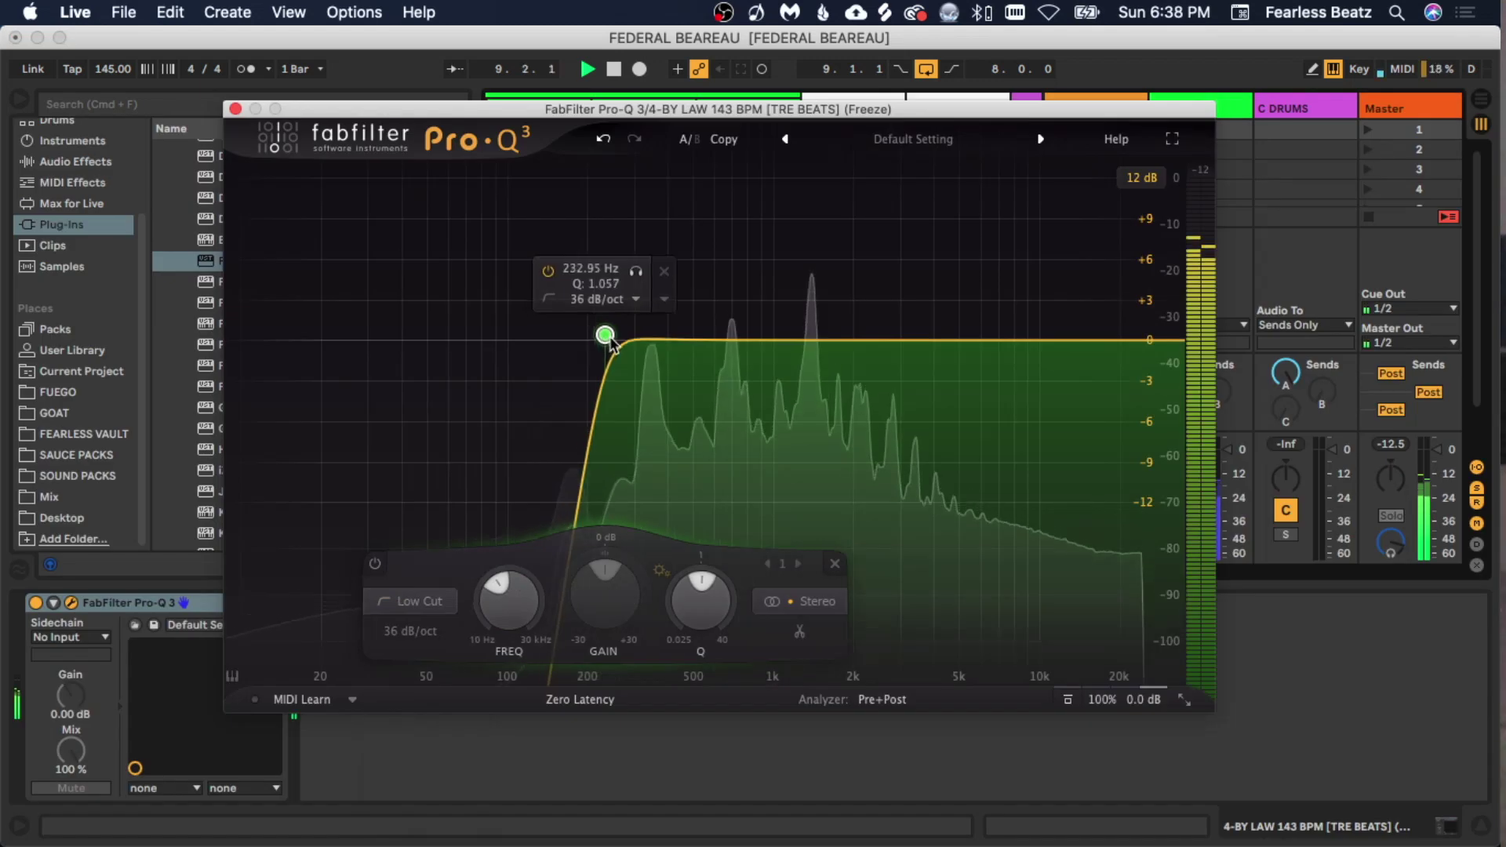
# - Raise the low-cut frequency on the melody loop's equalizer to about 374 Hz and close the equalizer window
pyautogui.moveTo(604, 336); pyautogui.dragTo(660, 336)
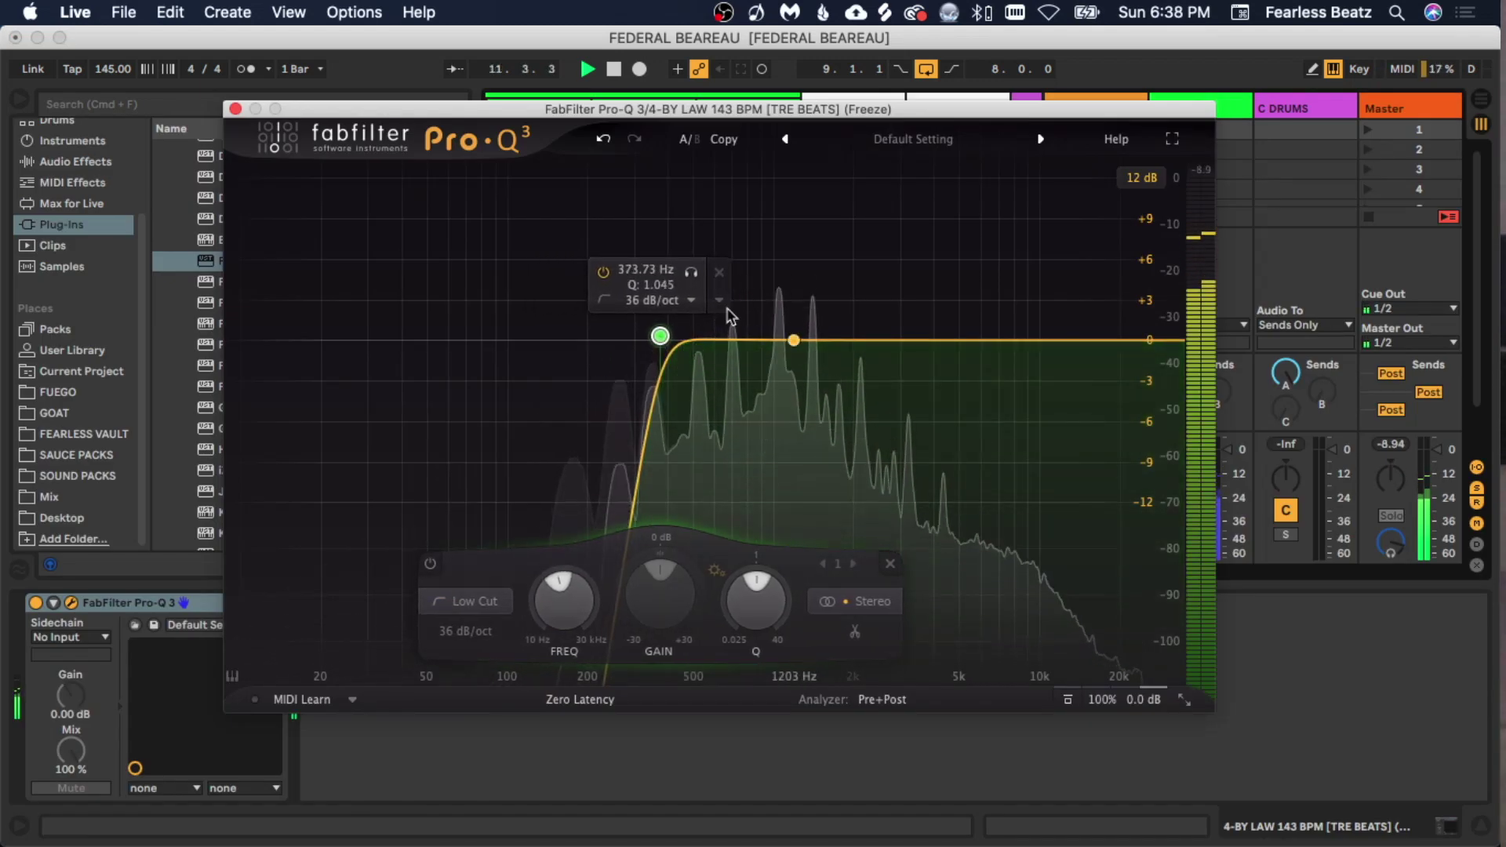
pyautogui.click(235, 109)
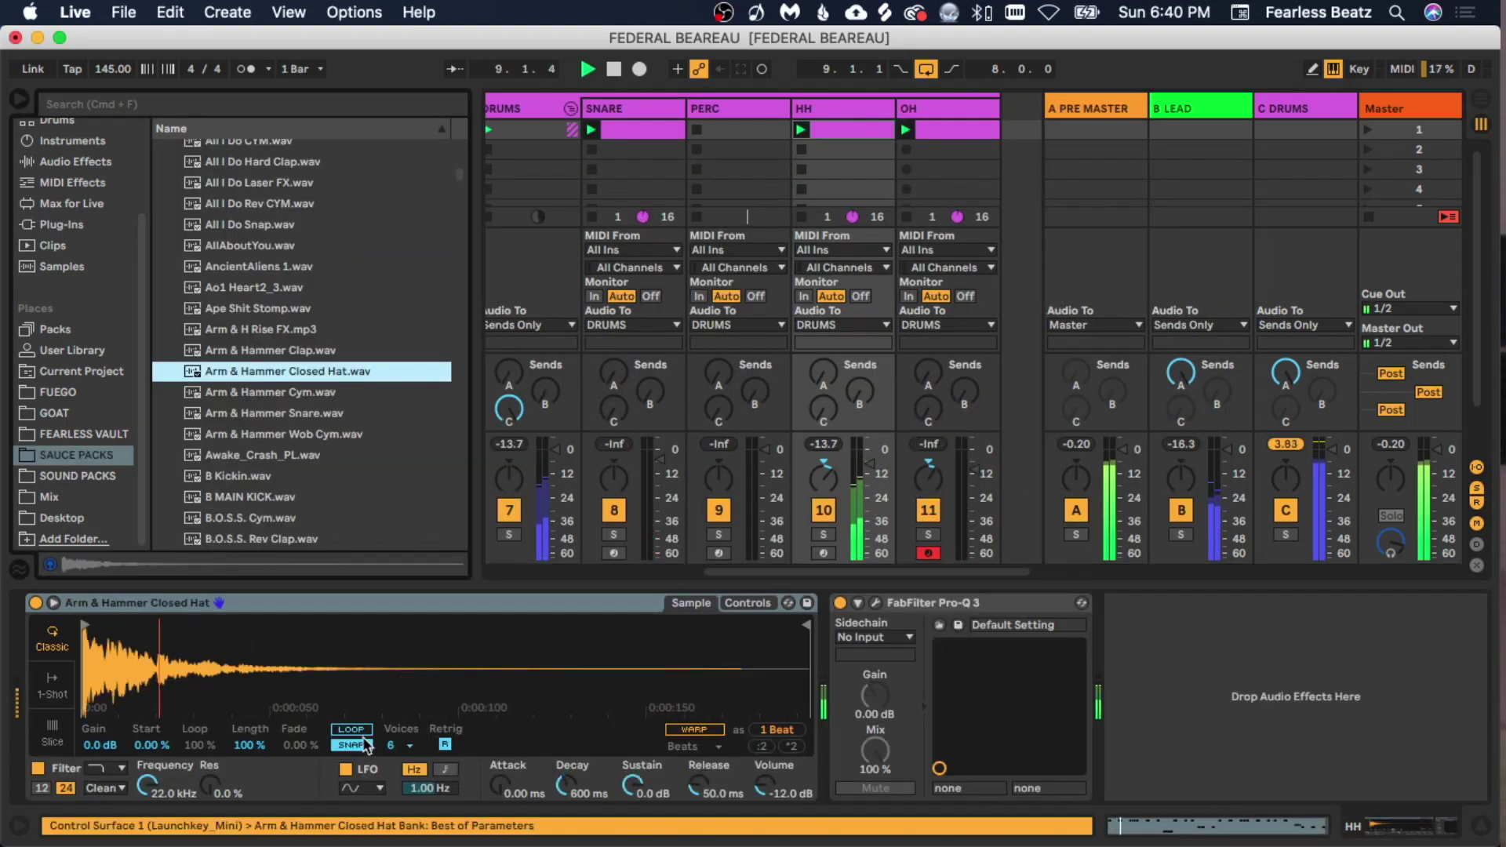
# - Turn off Snap for the Arm & Hammer Closed Hat sample and change its number of voices
pyautogui.click(366, 745)
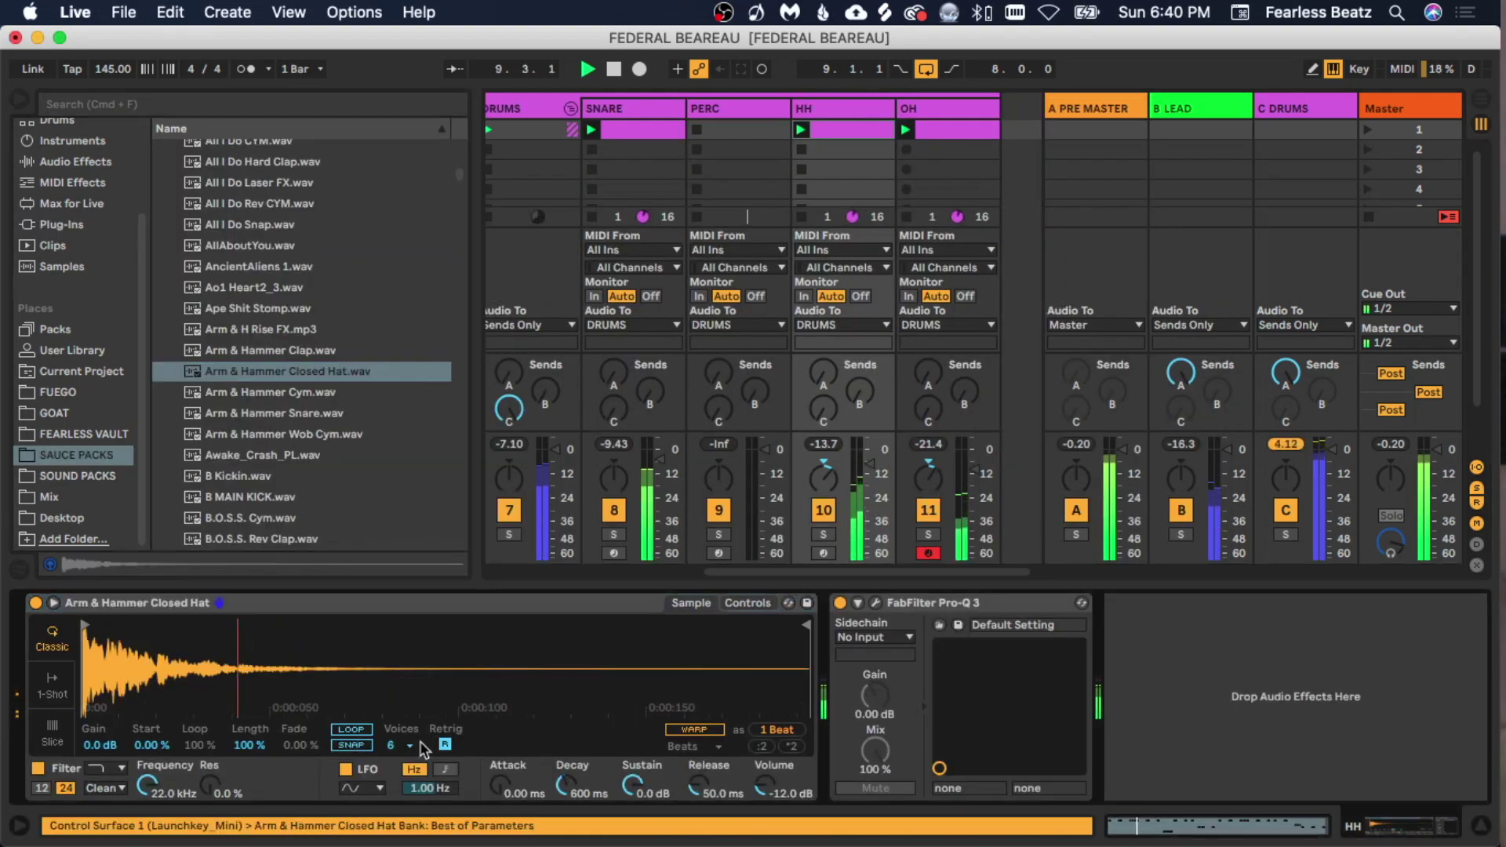
pyautogui.click(411, 750)
pyautogui.click(394, 530)
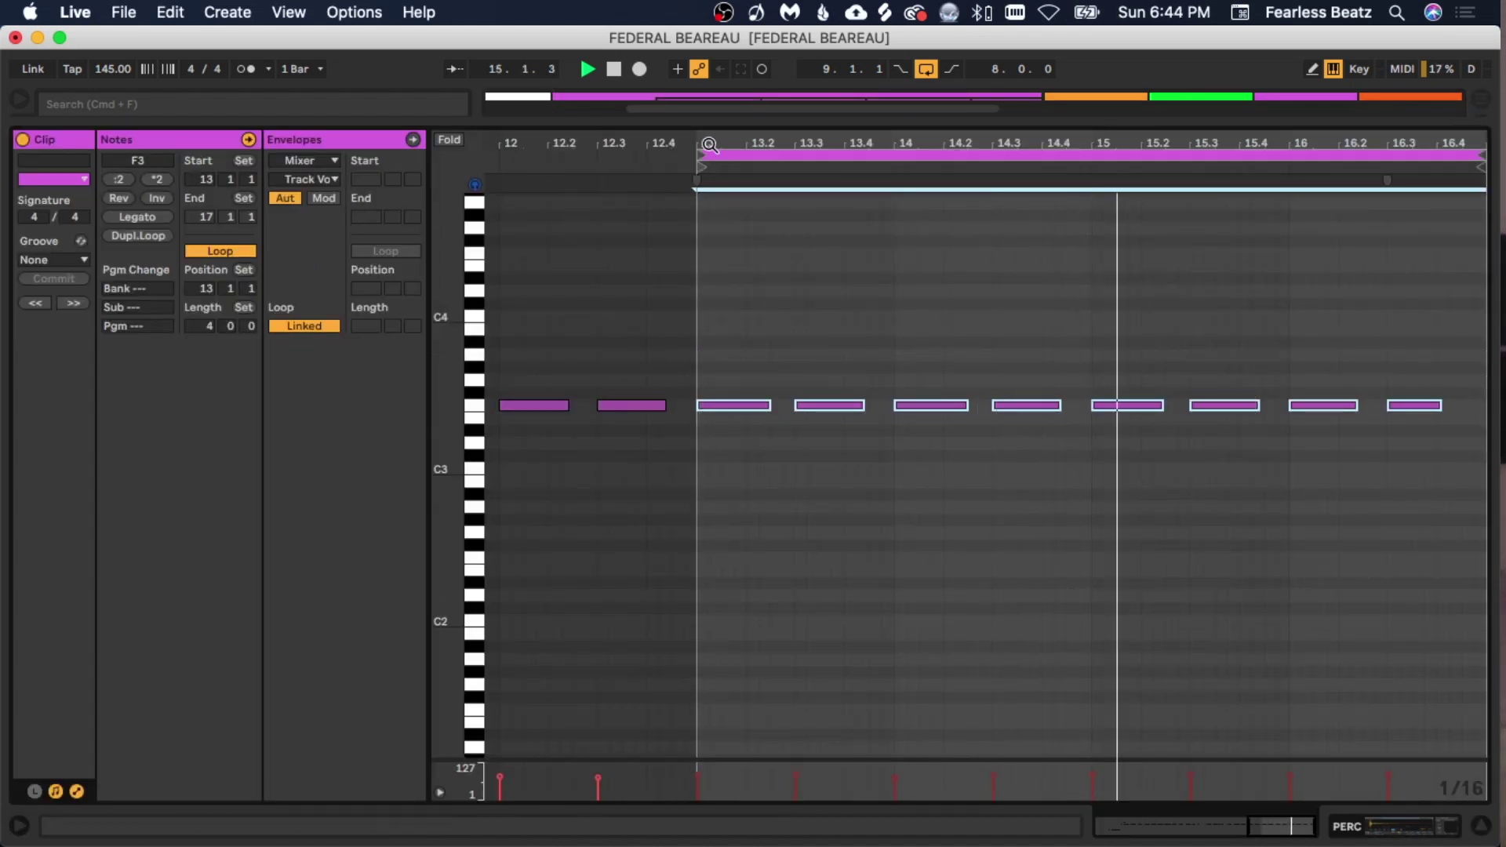
# - Thin out the percussion clip covering bars 13–17 by deleting the F3 notes at 13.3, 14.3, 15.3 and 16.3
pyautogui.moveTo(708, 143); pyautogui.dragTo(708, 267)
pyautogui.moveTo(679, 406); pyautogui.dragTo(692, 414)
pyautogui.press('space')
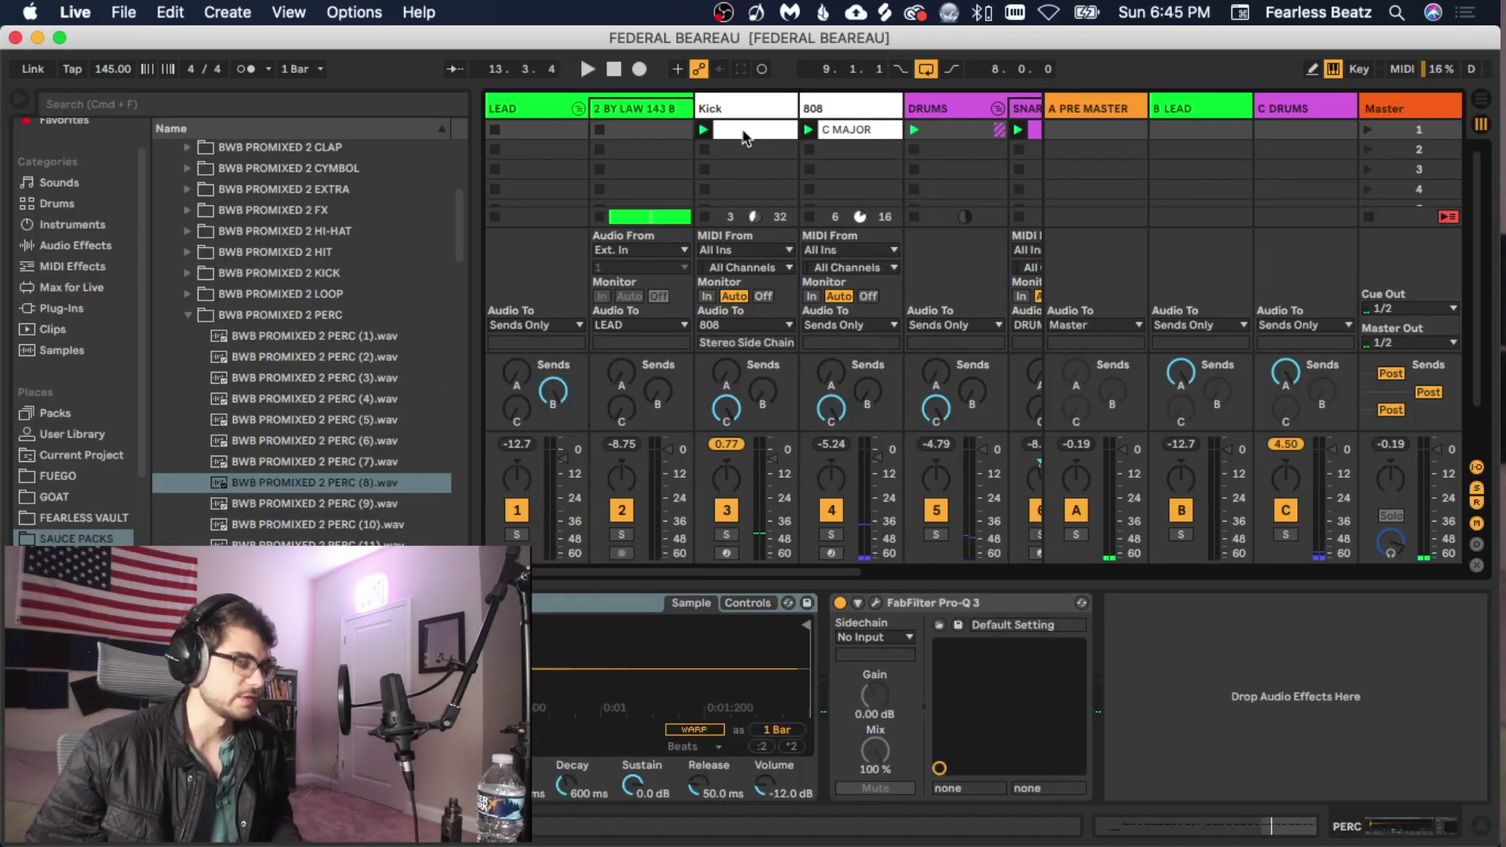
pyautogui.moveTo(739, 134); pyautogui.dragTo(749, 251)
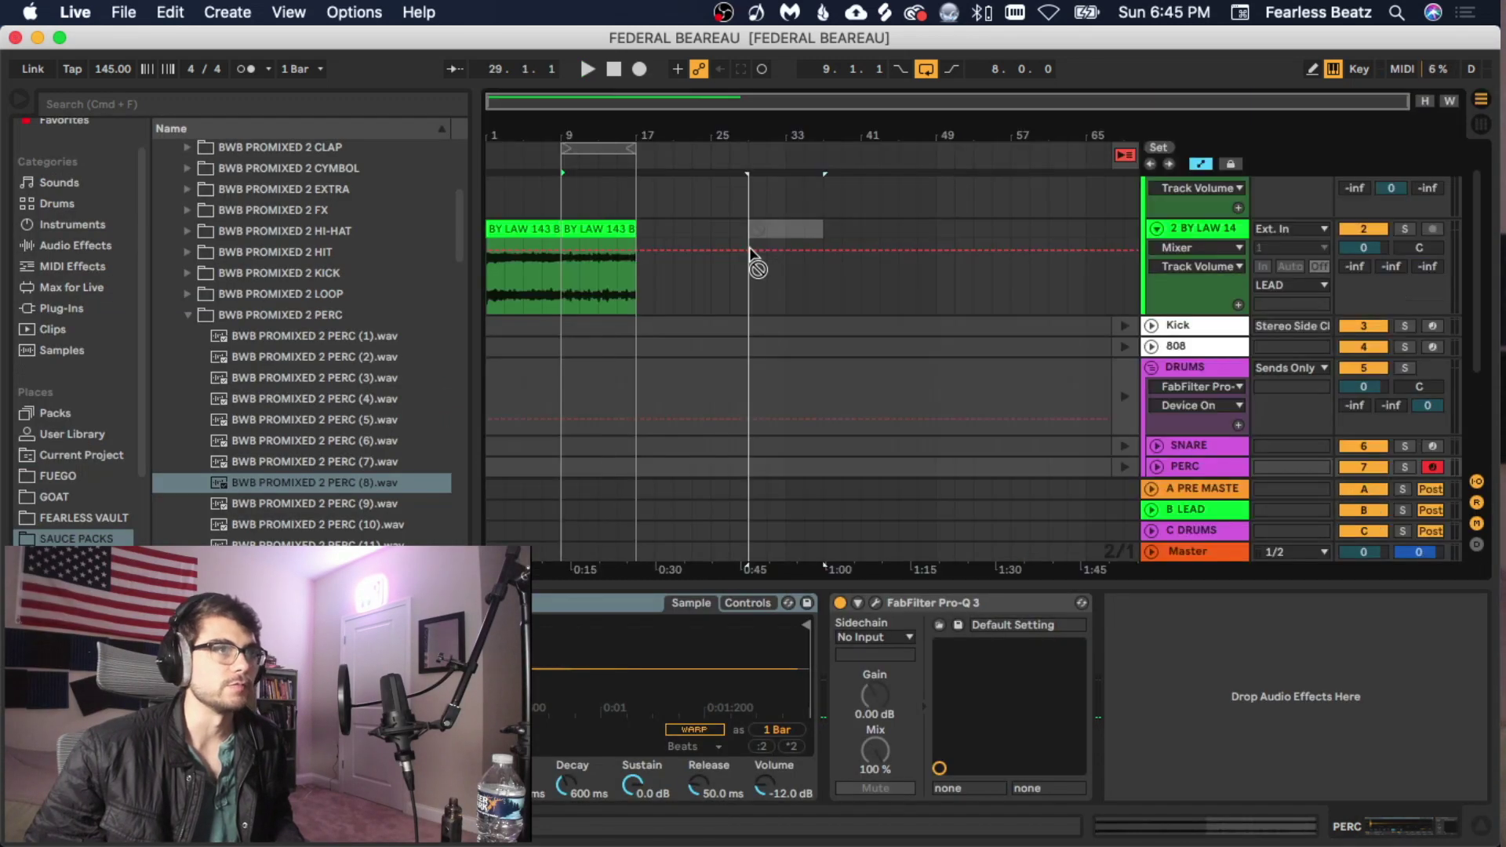
pyautogui.click(926, 406)
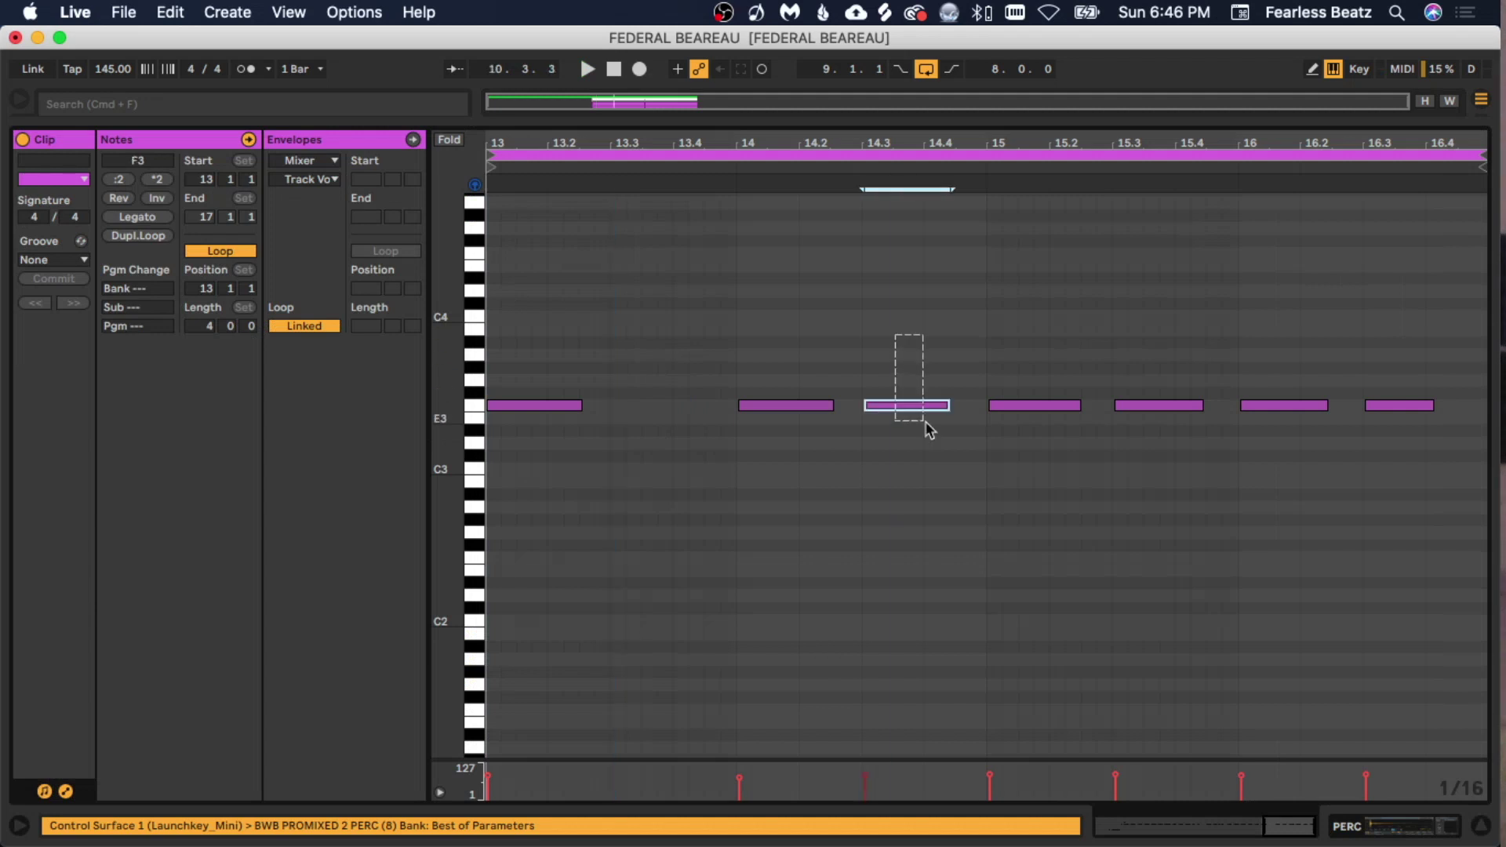
pyautogui.press('Delete')
pyautogui.click(1185, 405)
pyautogui.press('Delete')
pyautogui.click(1412, 405)
pyautogui.press('Delete')
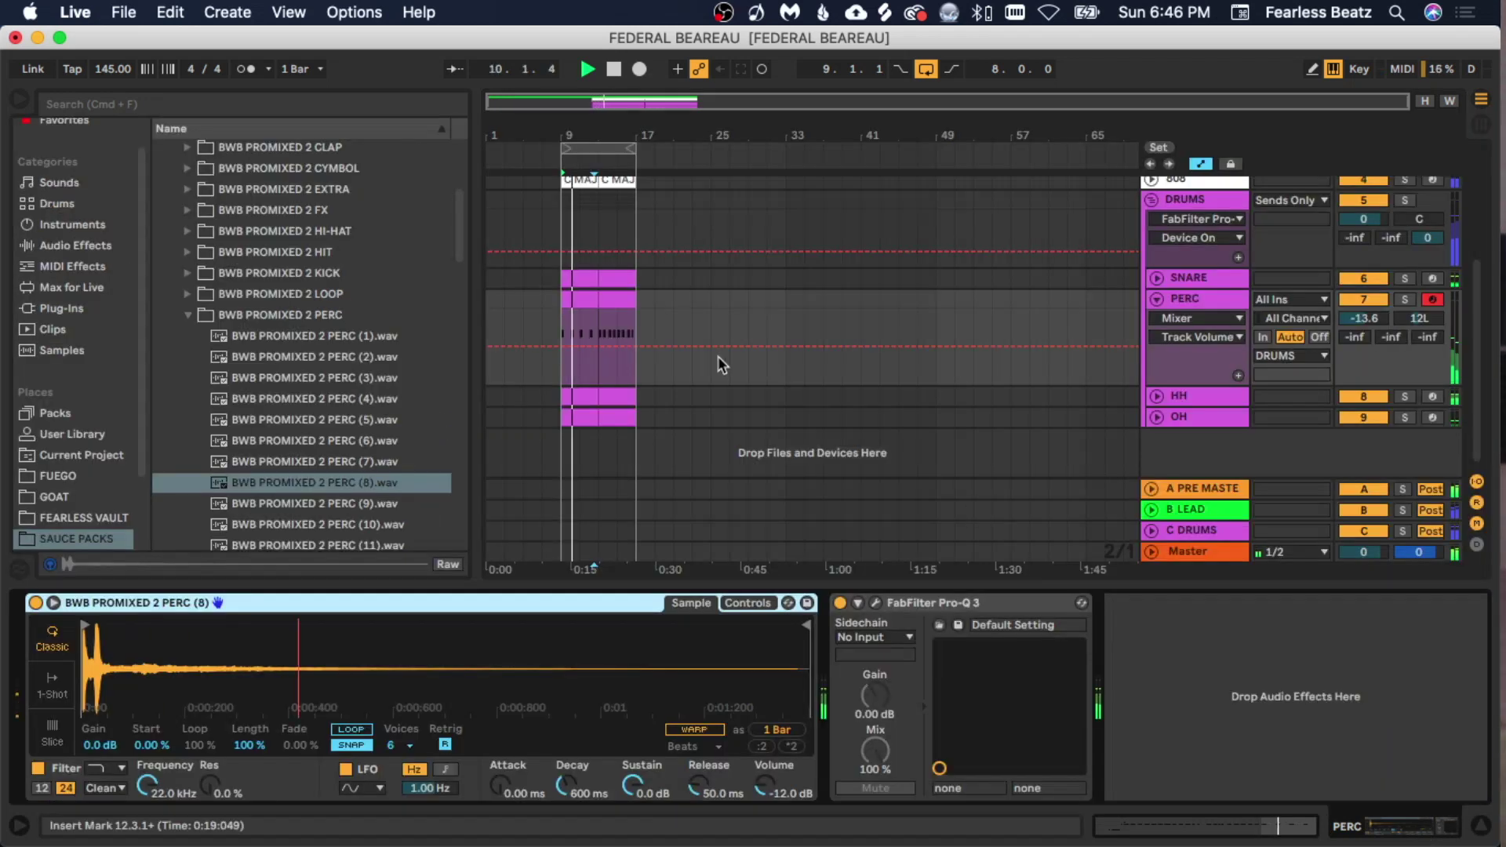
# - Duplicate the bars 9–17 section of all tracks four times, extending the arrangement to bar 49
pyautogui.click(581, 320)
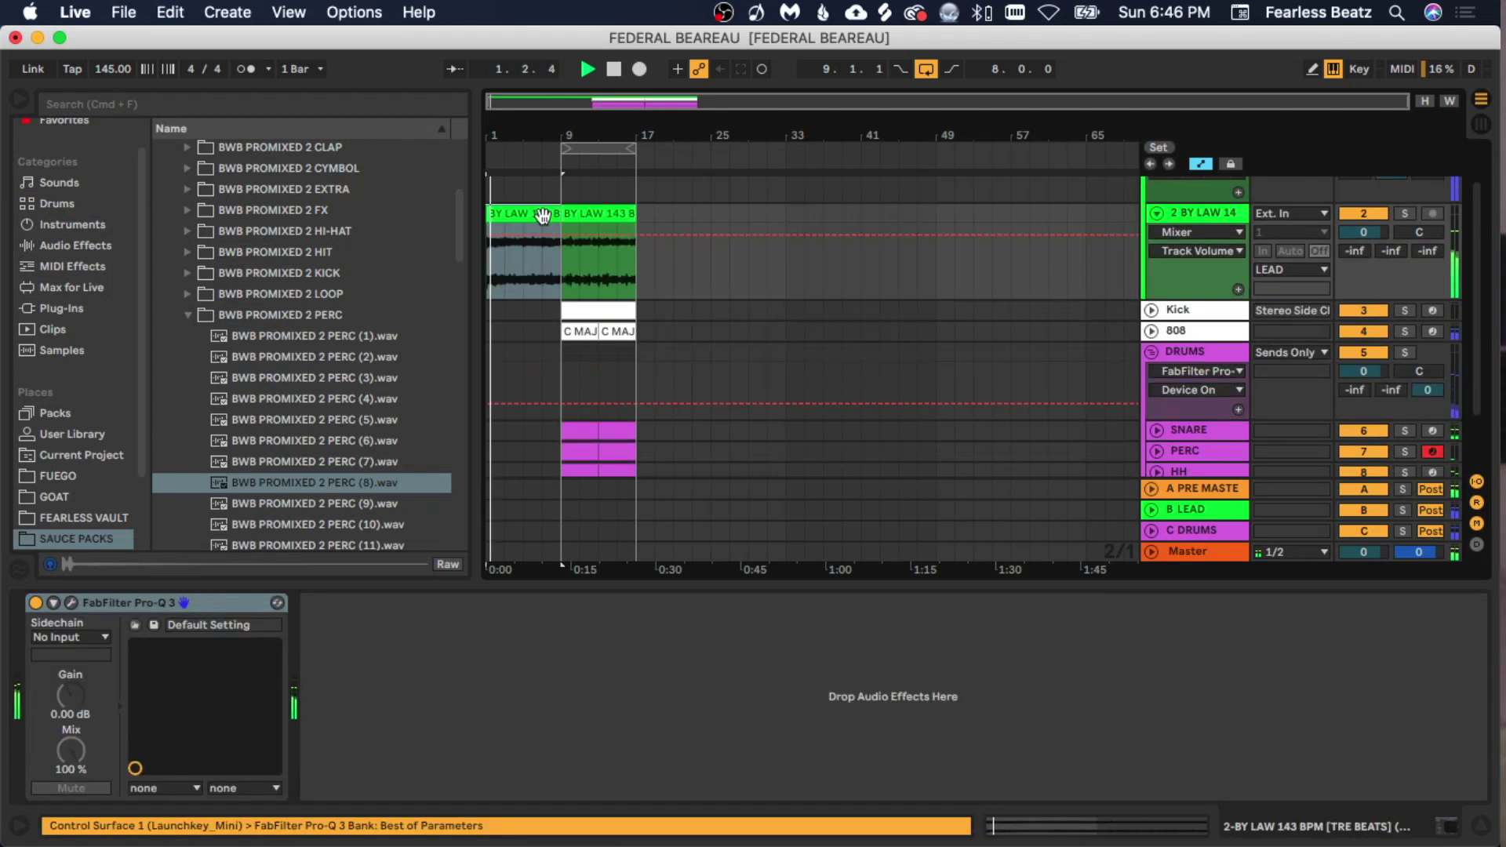
pyautogui.scroll(-2, 648, 427)
pyautogui.moveTo(645, 426); pyautogui.dragTo(557, 172)
pyautogui.scroll(2, 566, 273)
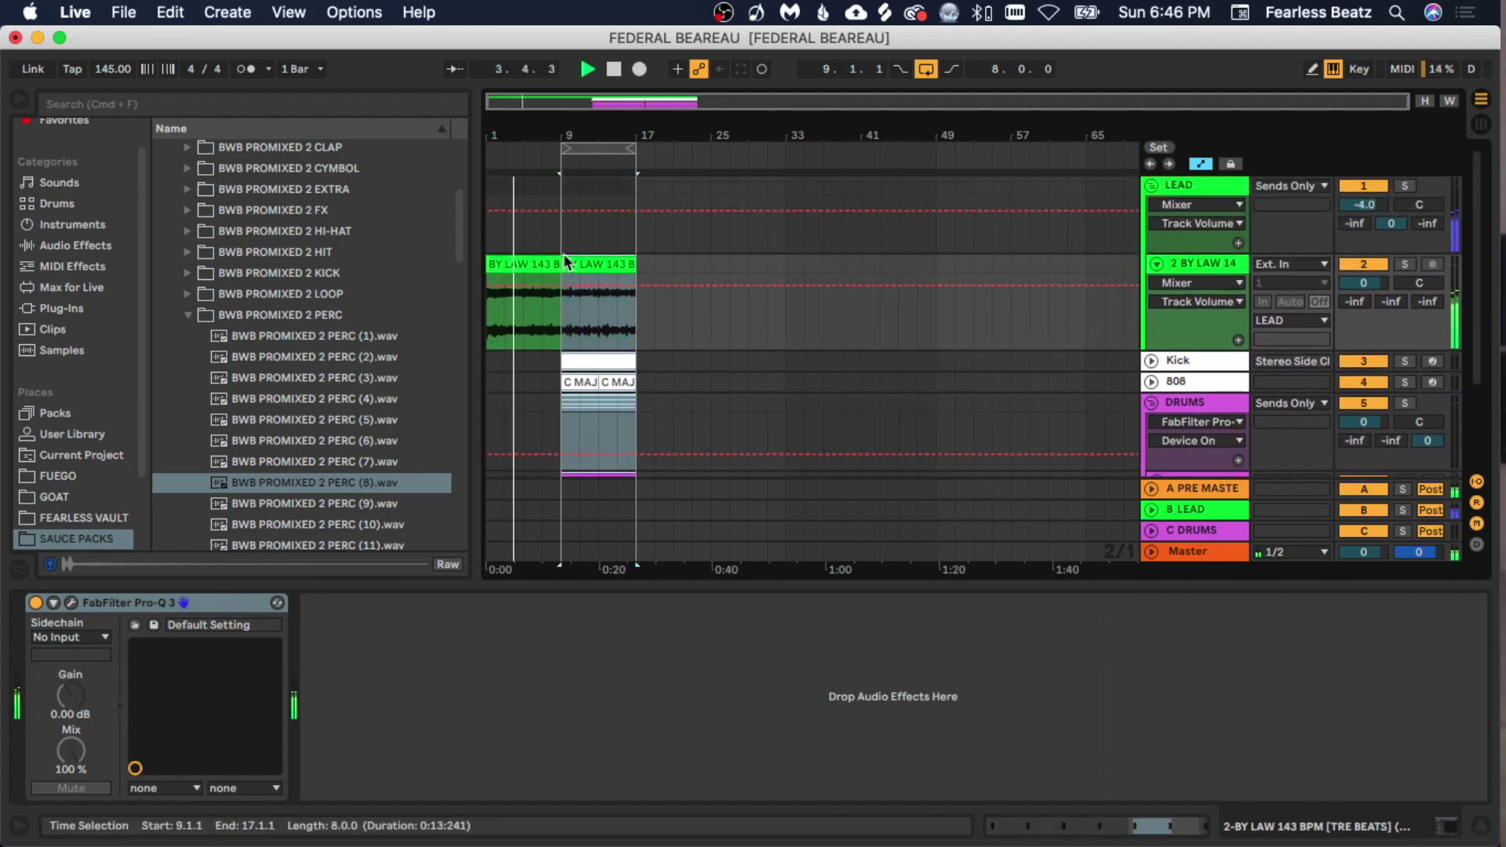
pyautogui.press('super+d')
pyautogui.press('super+d')
pyautogui.press('super+d')
pyautogui.press('super+d')
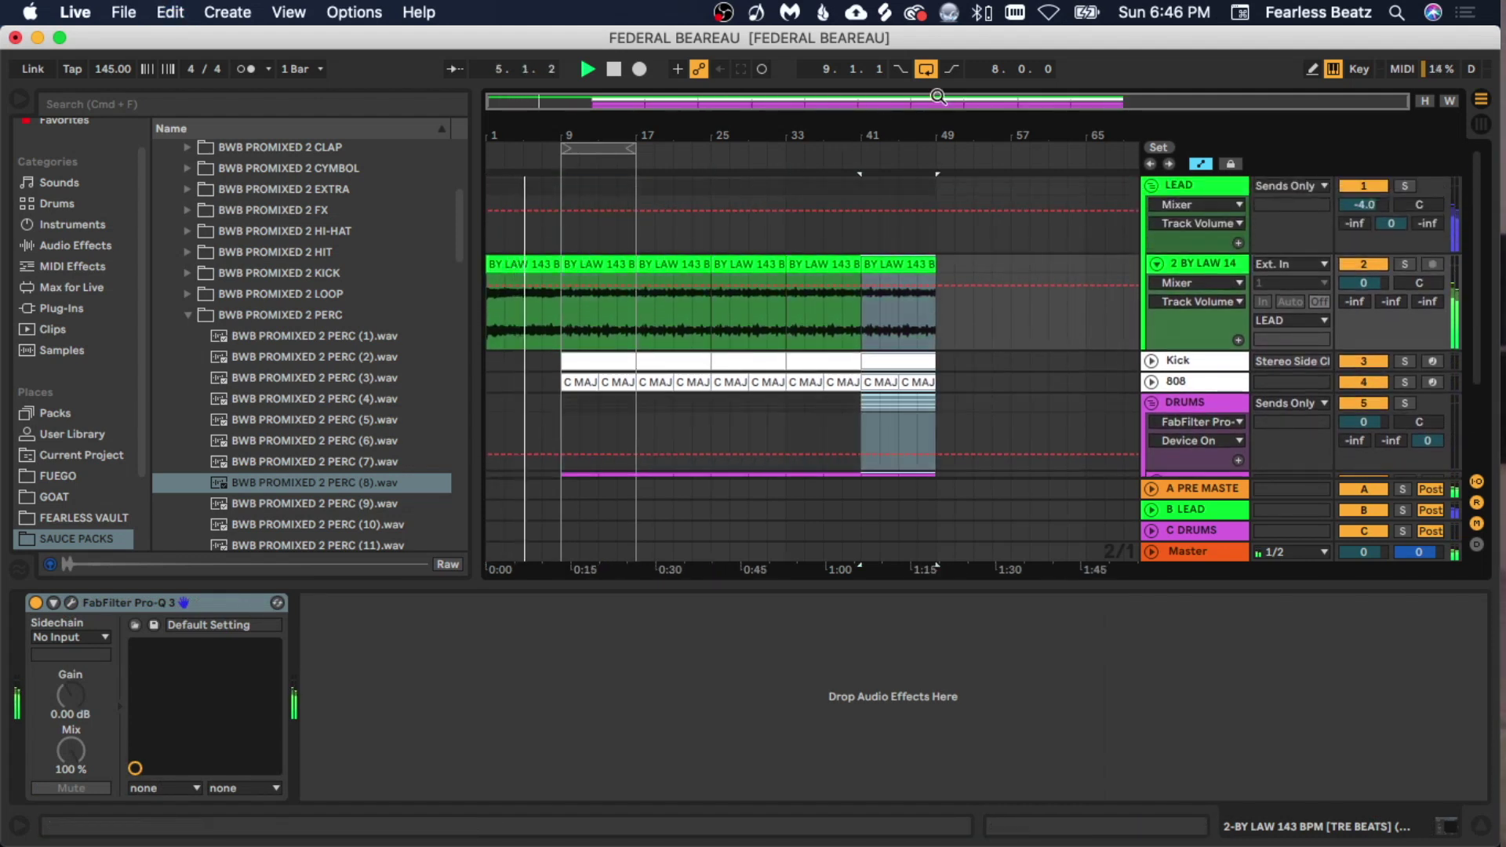
# - Delete the open hat clips in bars 17–25 and the hi-hat, percussion and snare clips in bars 17–21
pyautogui.scroll(-3, 879, 251)
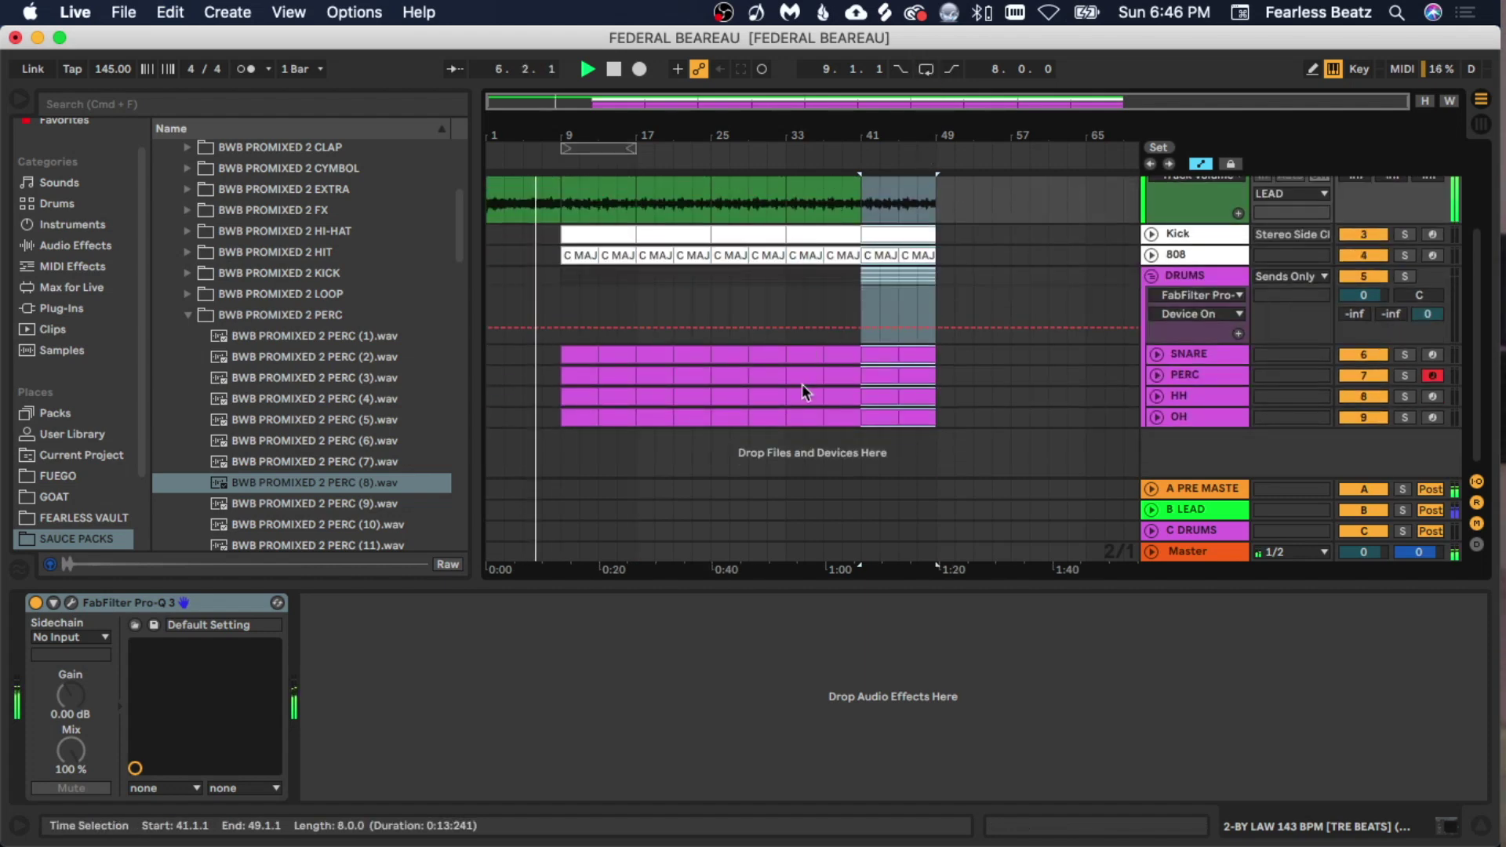
pyautogui.click(660, 415)
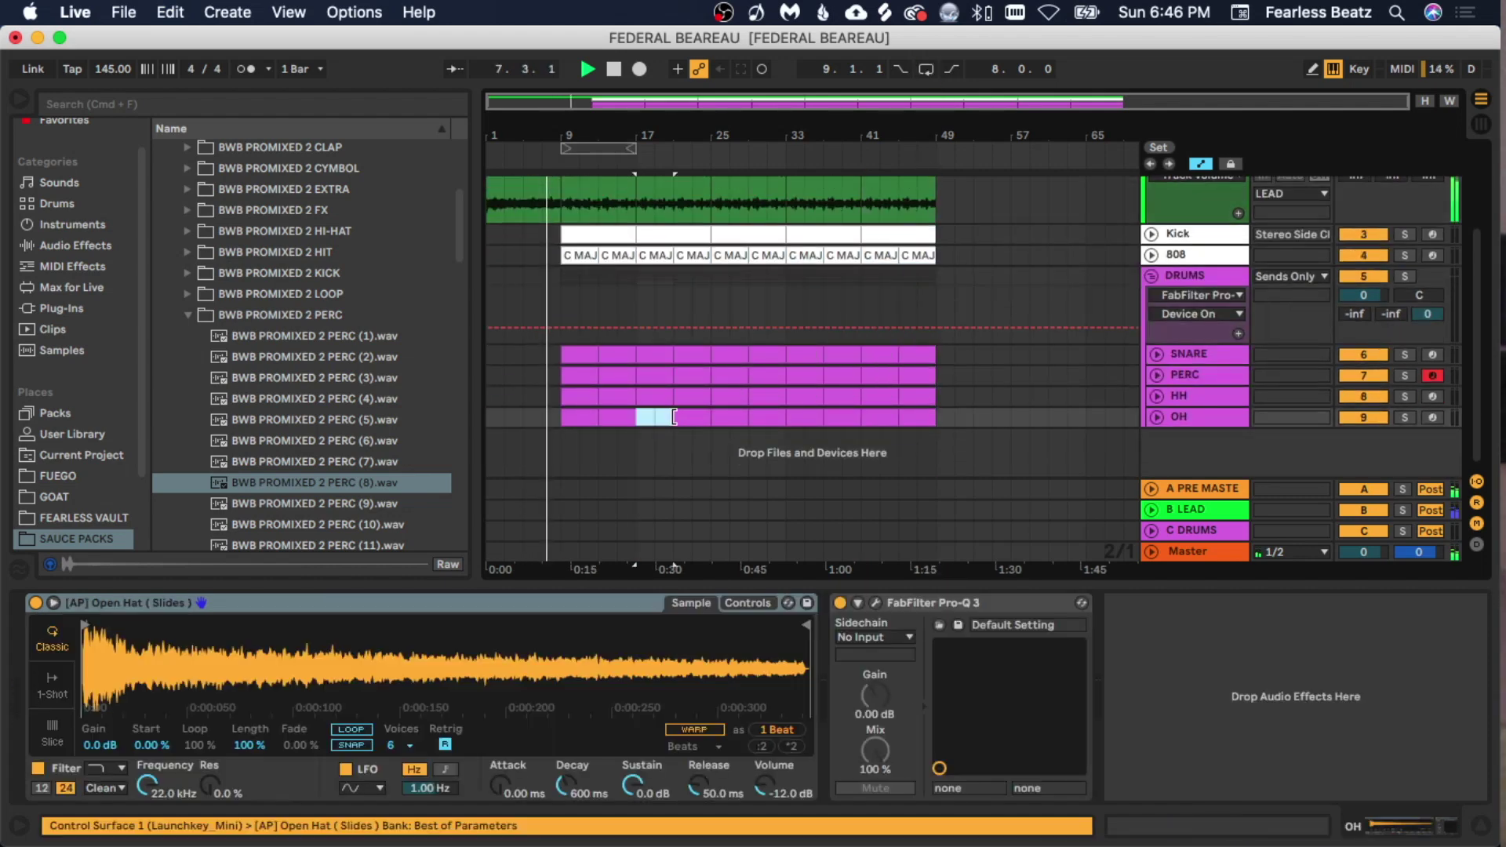
pyautogui.press('Delete')
pyautogui.click(681, 414)
pyautogui.press('Delete')
pyautogui.click(659, 392)
pyautogui.press('Delete')
pyautogui.click(658, 371)
pyautogui.press('Delete')
pyautogui.click(657, 353)
pyautogui.scroll(2, 679, 367)
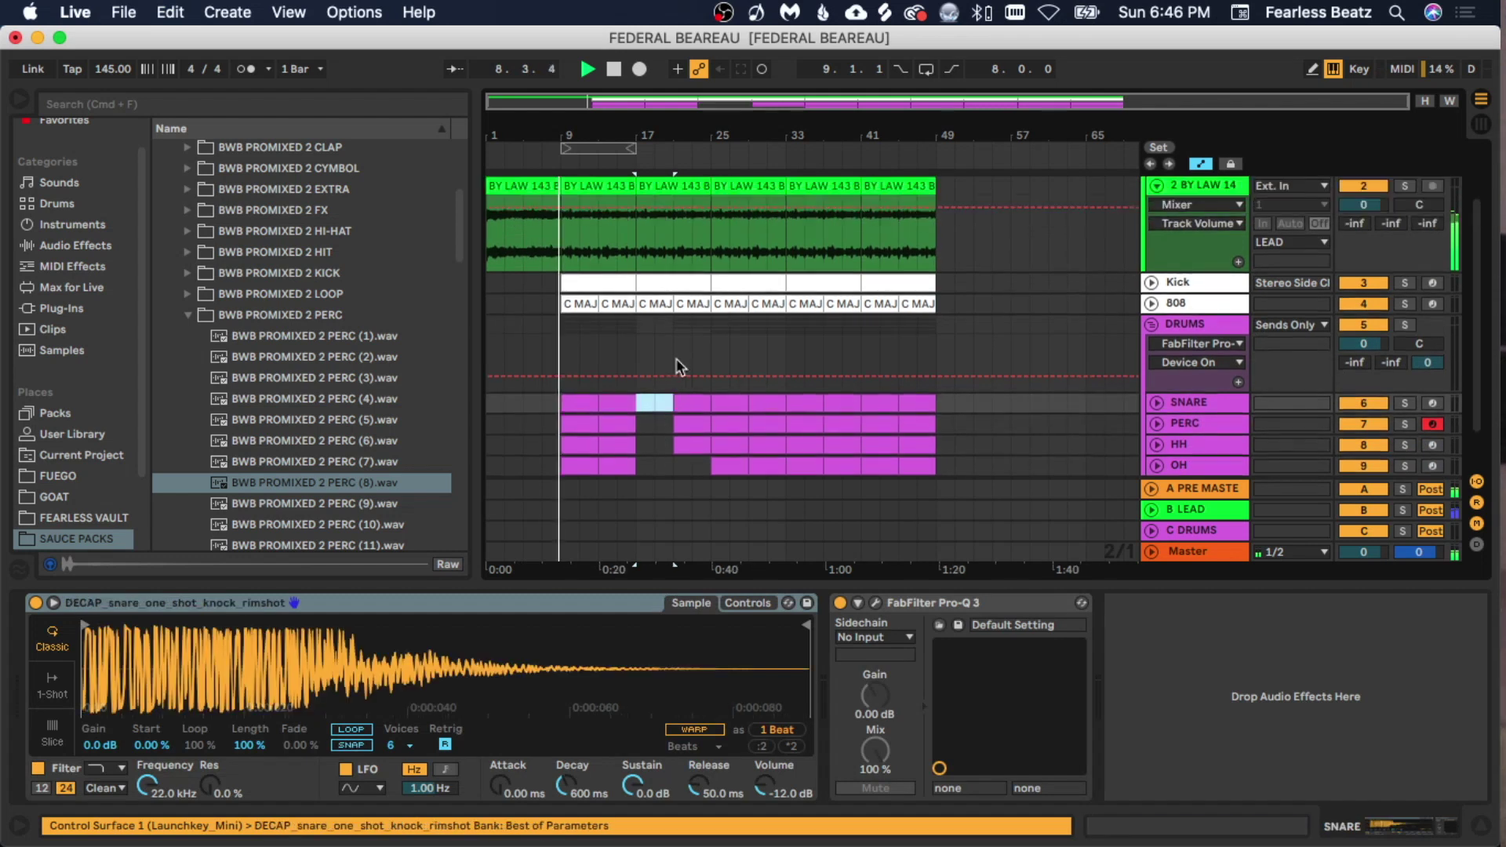
# - Delete the kick clip in bars 17–25
pyautogui.click(655, 284)
pyautogui.scroll(2, 667, 287)
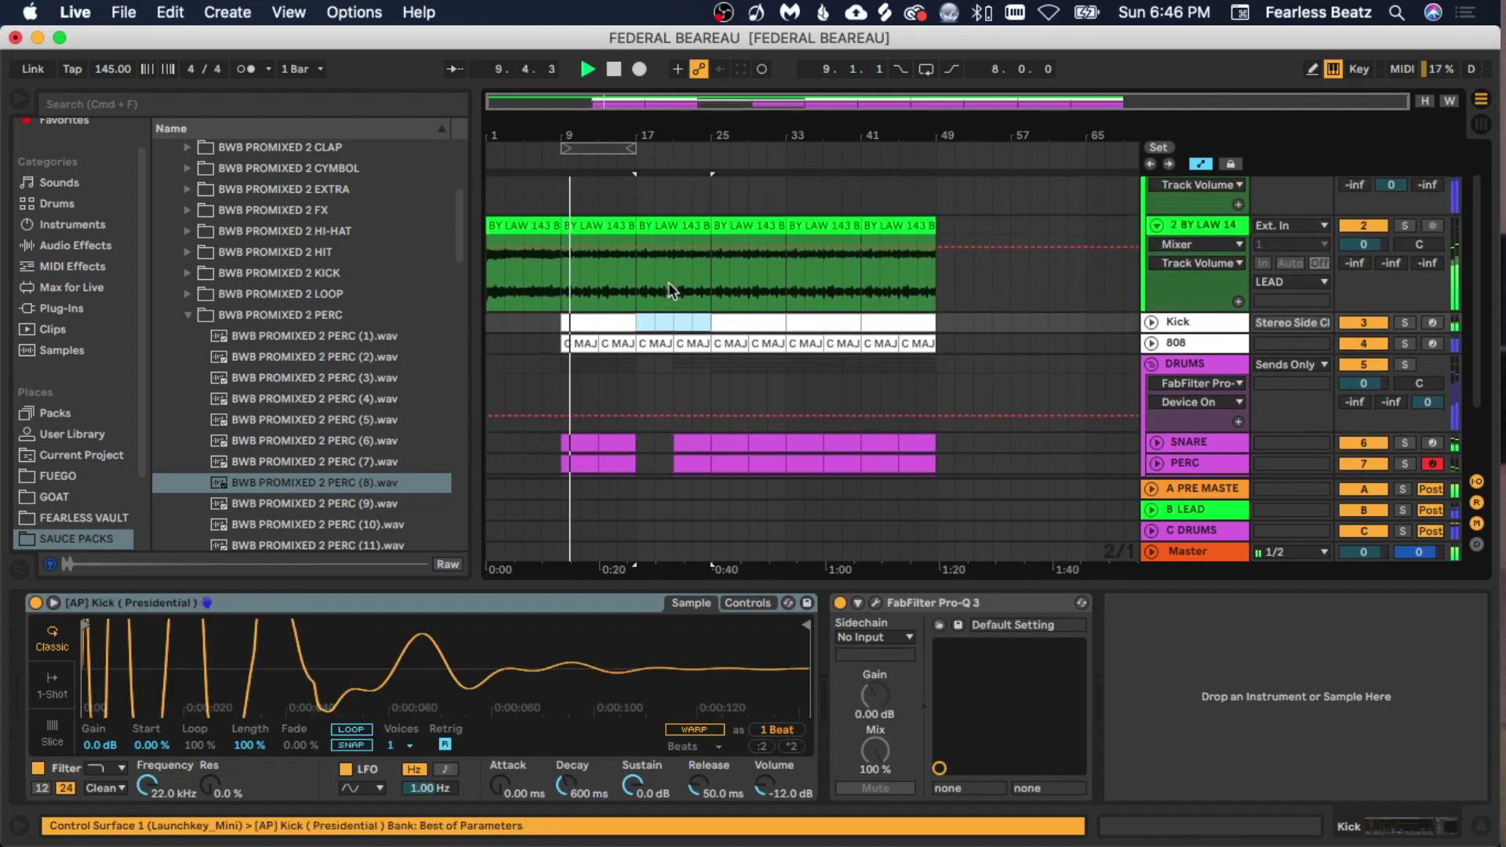
pyautogui.scroll(-3, 654, 330)
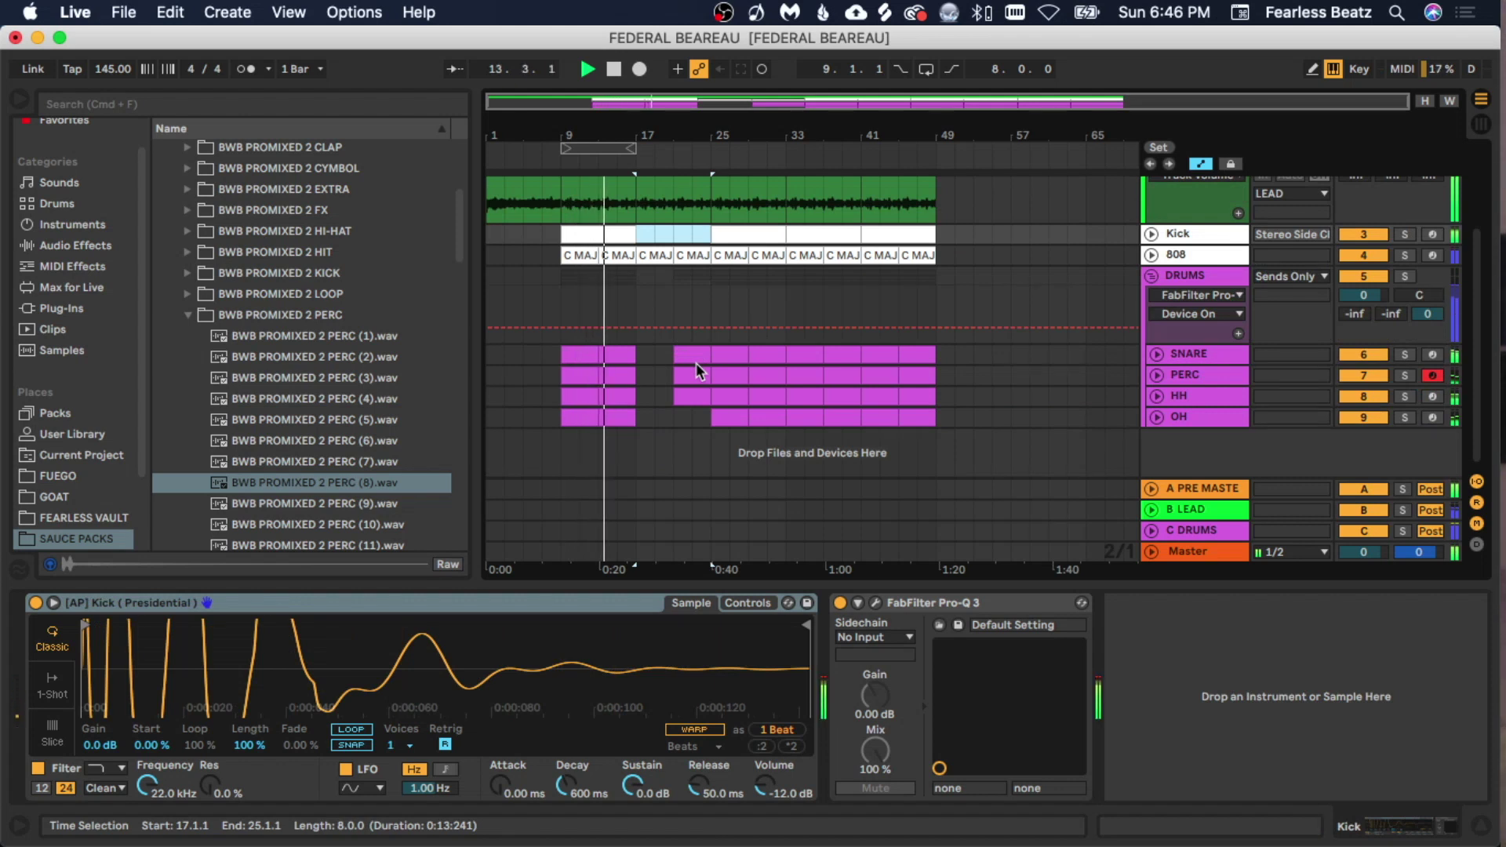
pyautogui.scroll(2, 695, 362)
pyautogui.press('Delete')
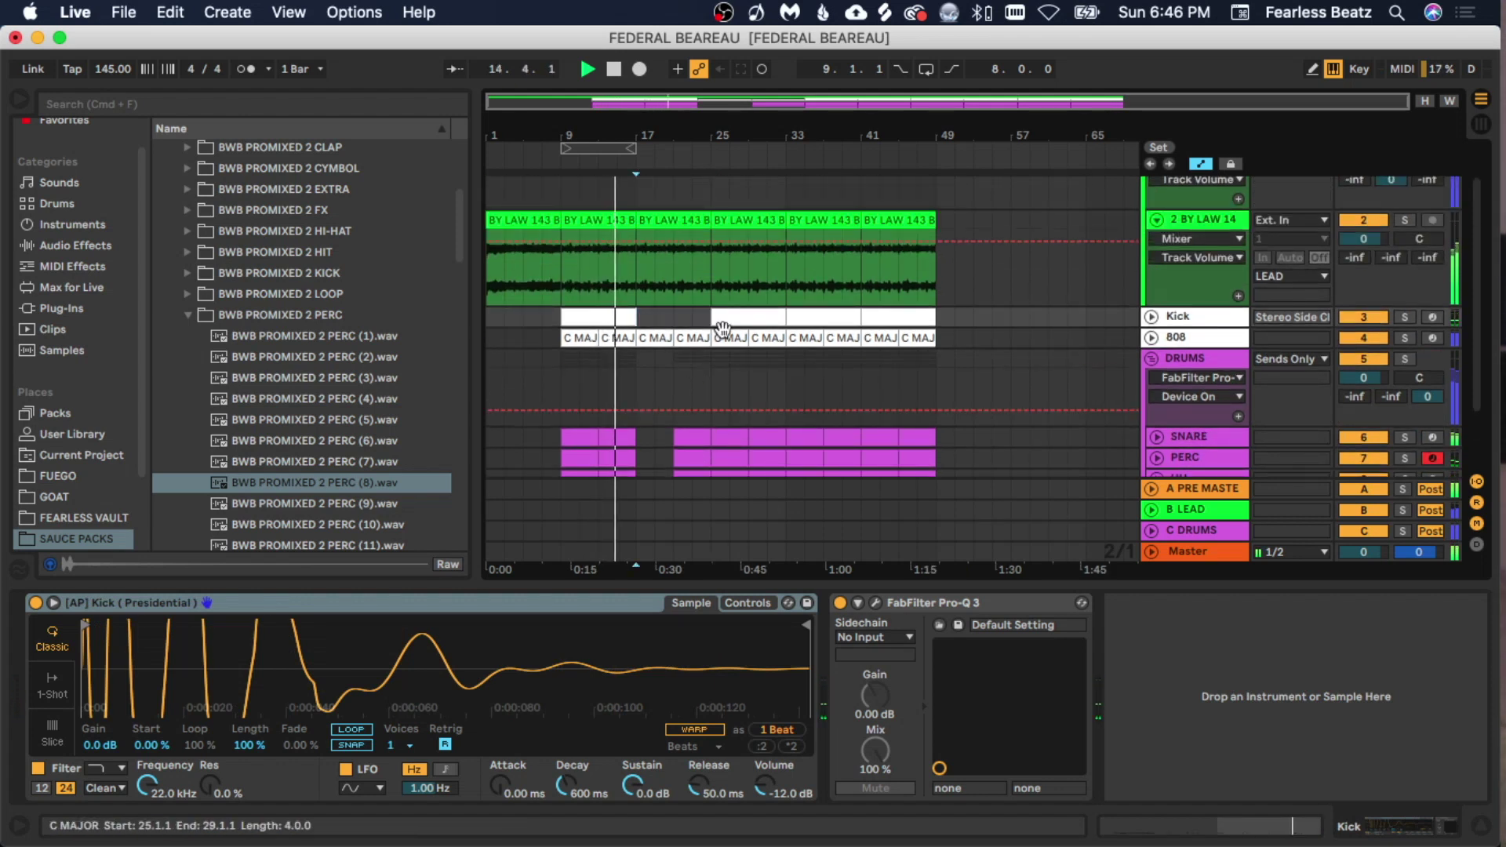
pyautogui.scroll(-1, 722, 329)
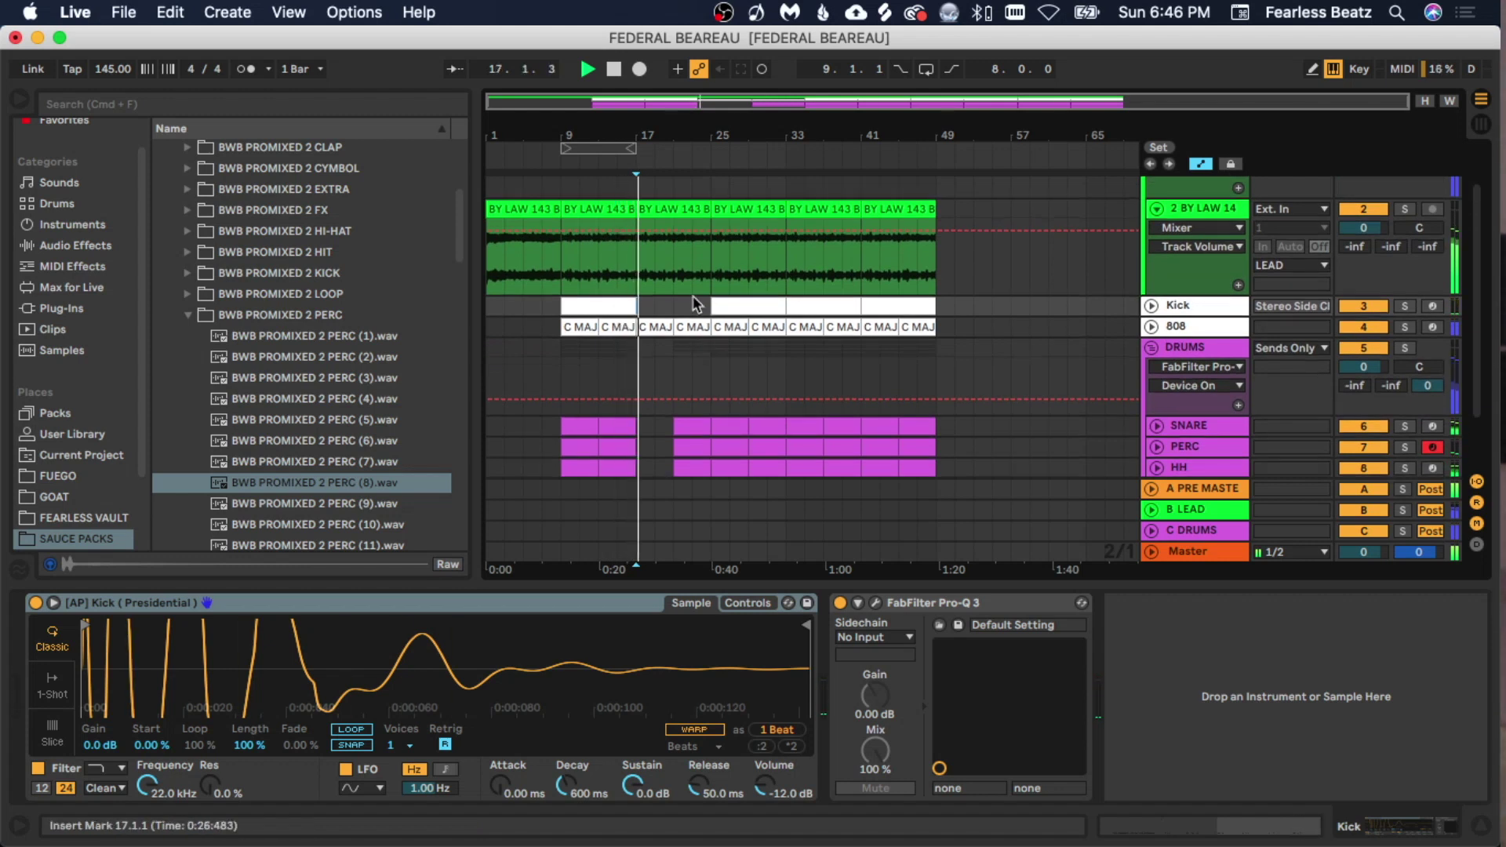
pyautogui.scroll(-2, 742, 275)
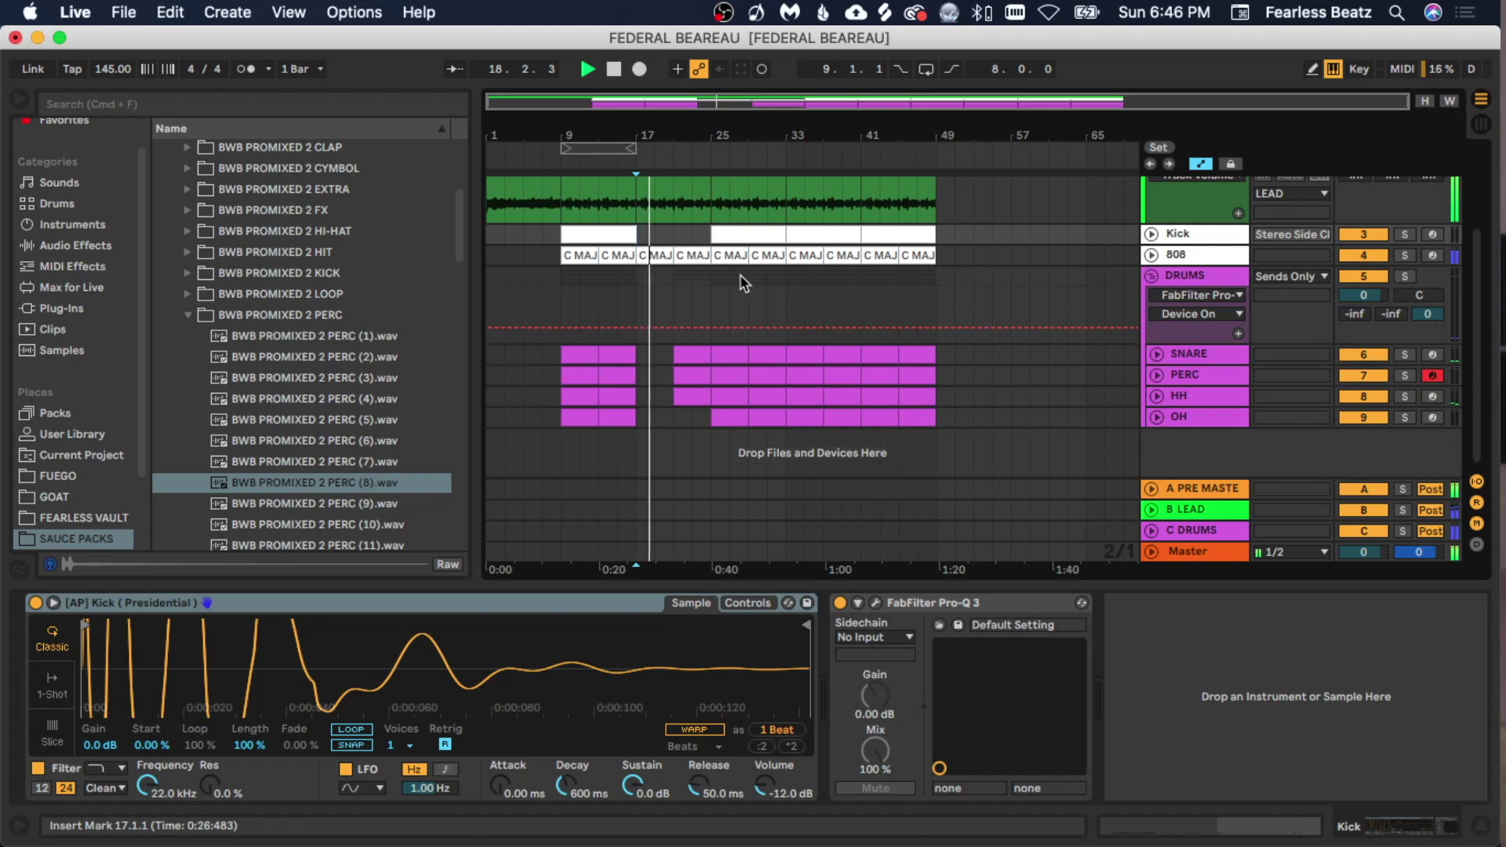
# - Set the melody clip at bar 25 to Pro warp mode with an envelope of 8 and transpose it up 12 st
pyautogui.scroll(2, 737, 253)
pyautogui.click(737, 218)
pyautogui.doubleClick(738, 216)
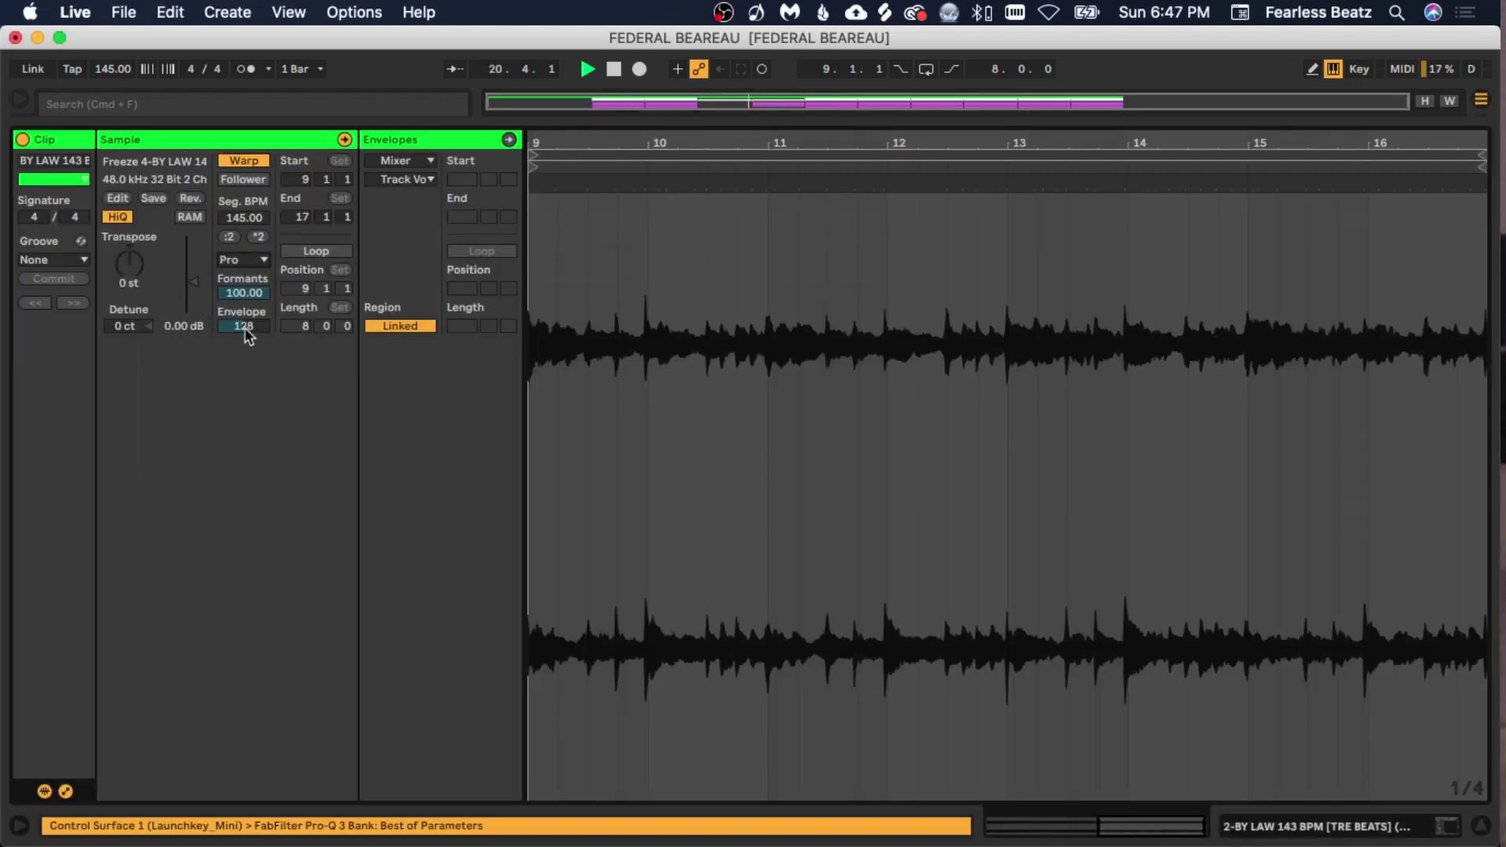
pyautogui.write('8')
pyautogui.press('Return')
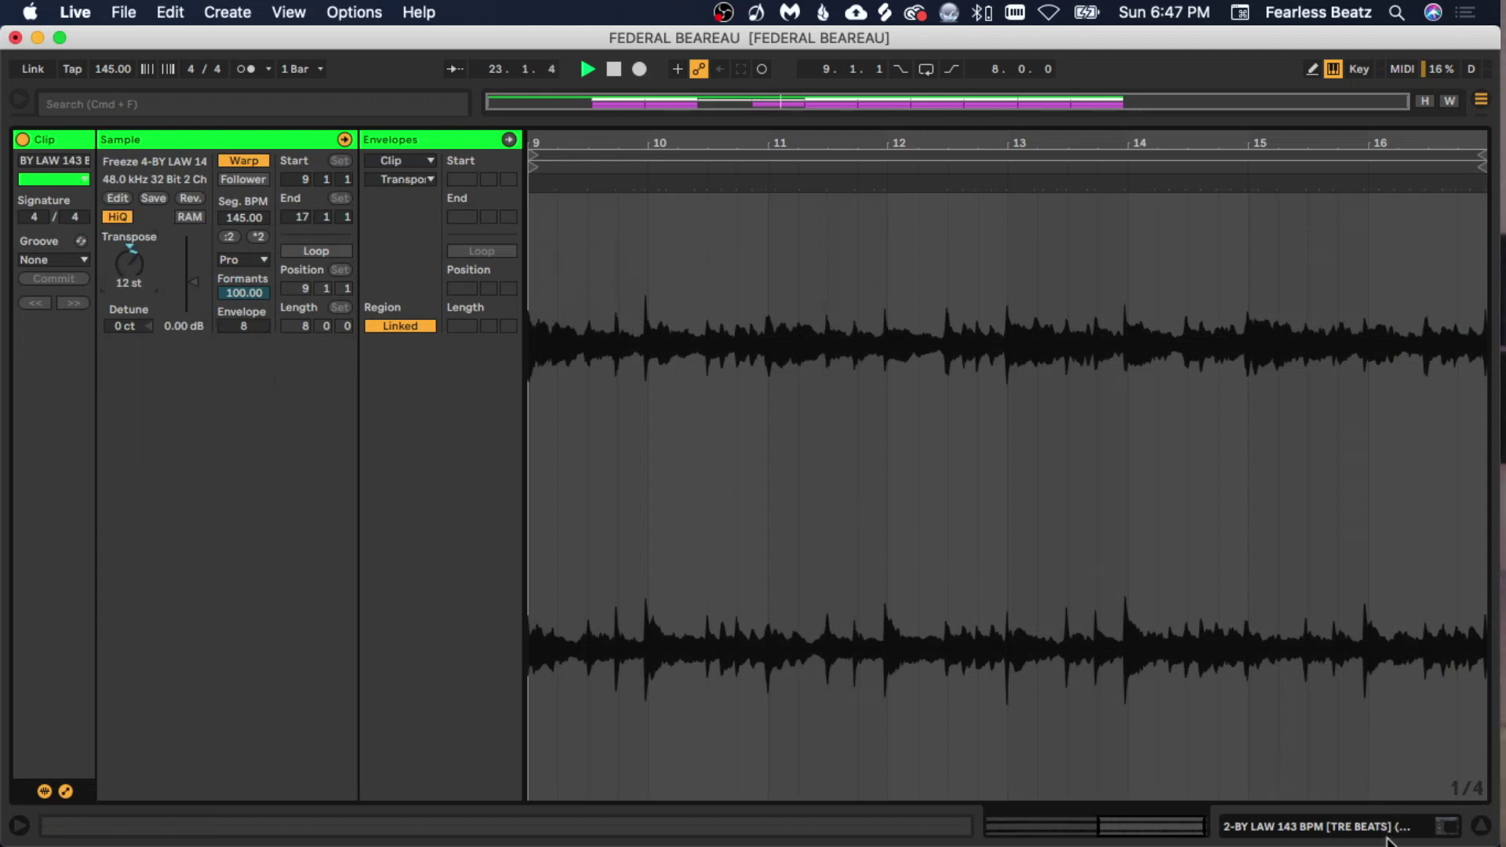
pyautogui.hotkey('shift', 'Tab')
# - Color the transposed melody clip at bar 25 turquoise and duplicate it over bars 33–41
pyautogui.rightClick(737, 189)
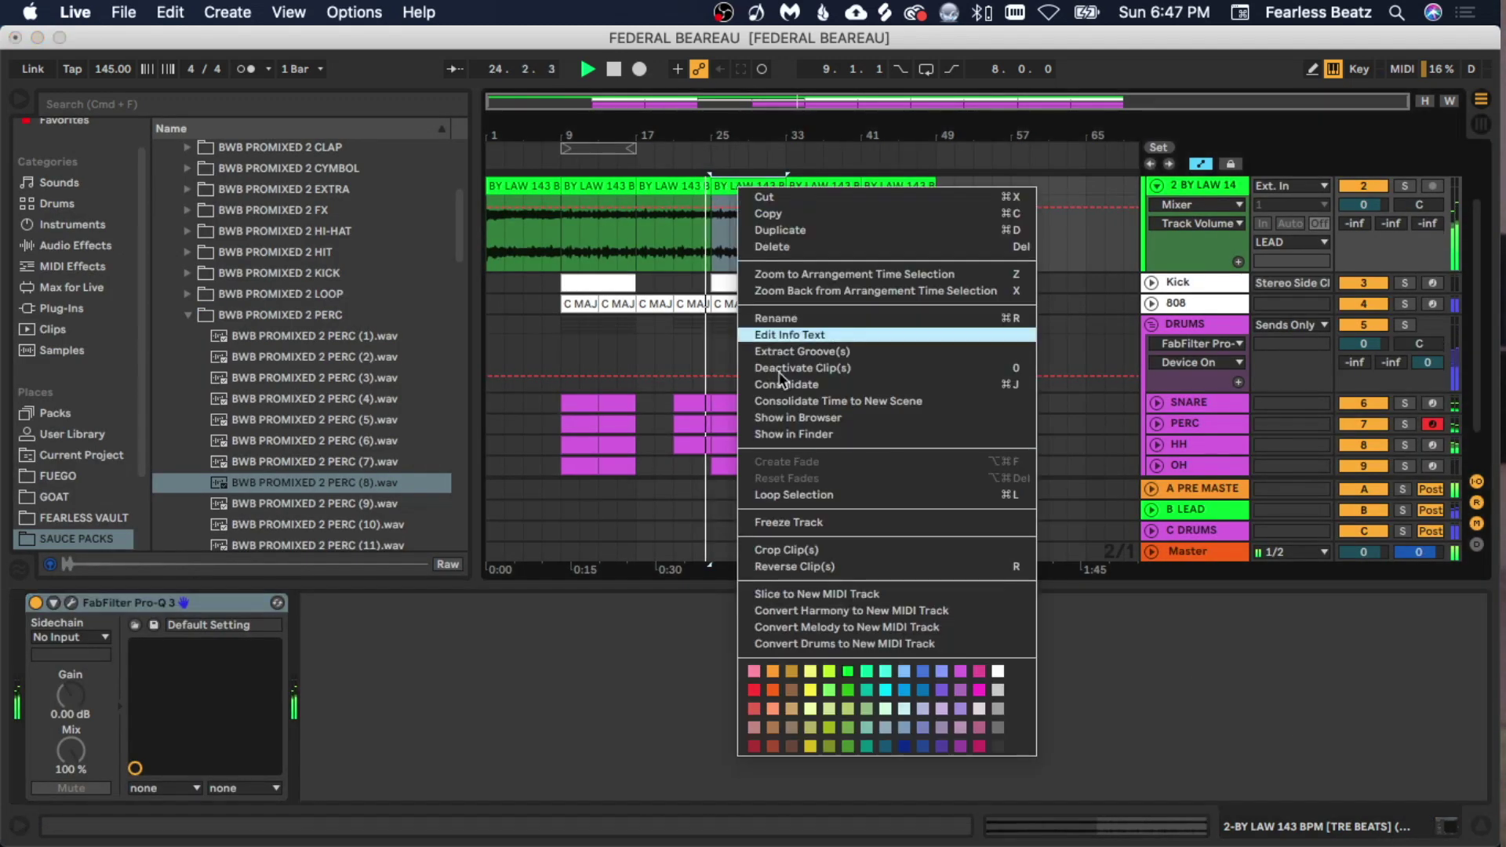
pyautogui.click(885, 672)
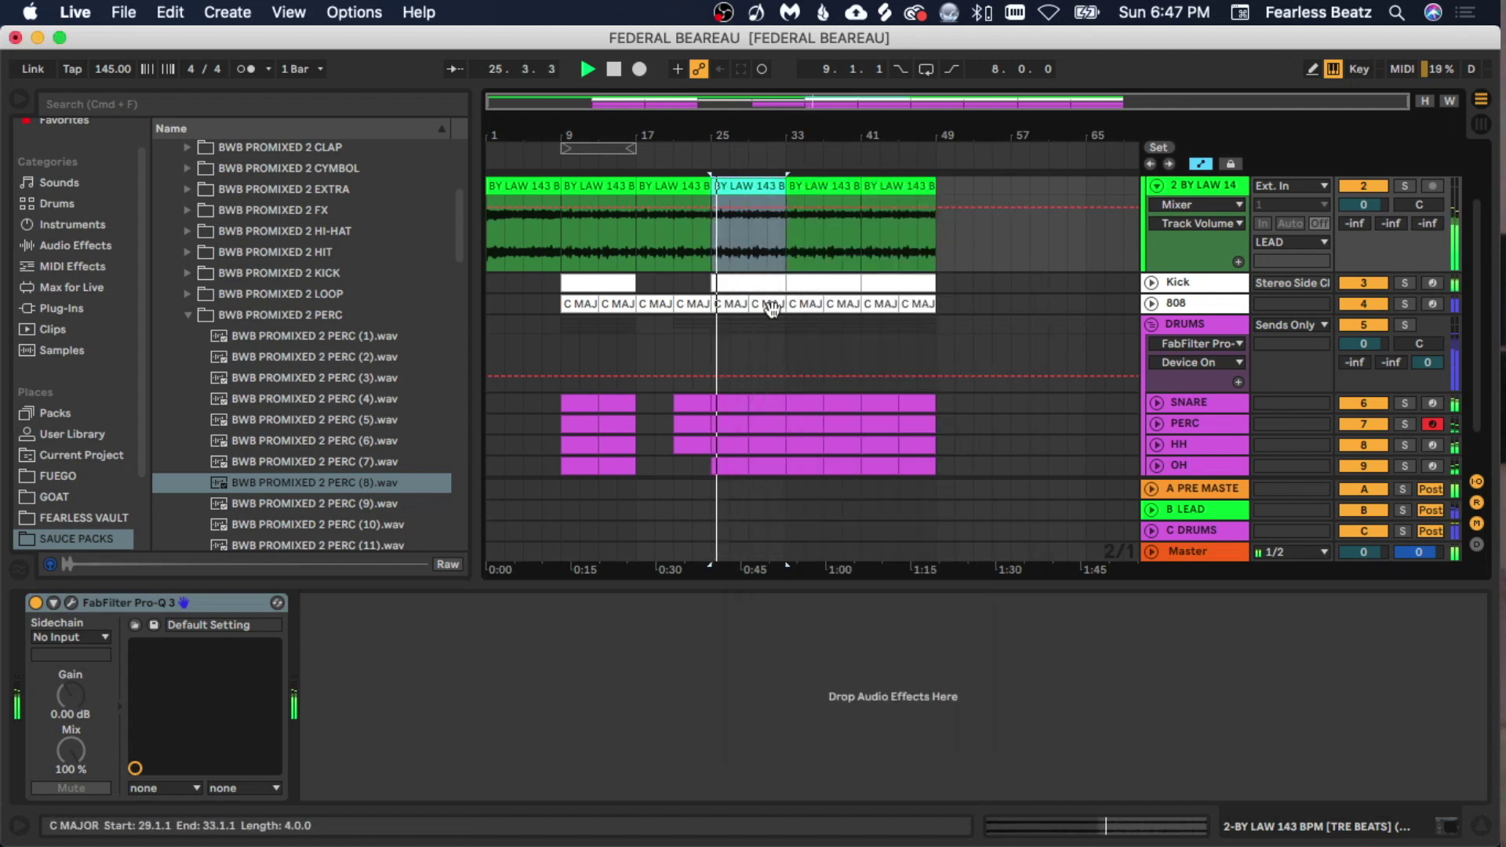
pyautogui.press('super+d')
# - Delete the open hat and percussion clips in bars 33–41 and the percussion clip in bars 21–25
pyautogui.scroll(-3, 779, 317)
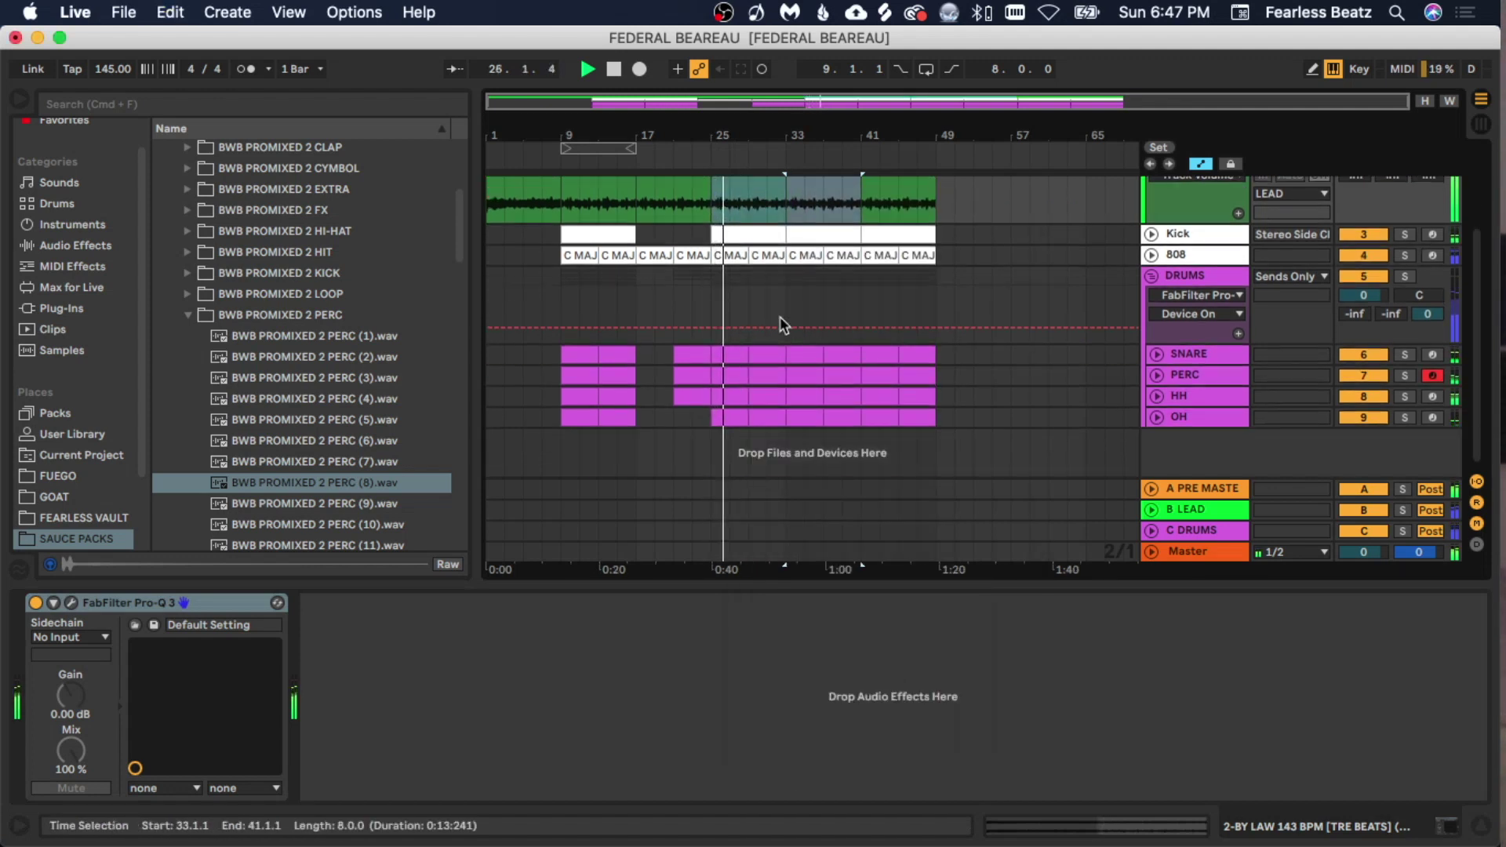
pyautogui.click(789, 414)
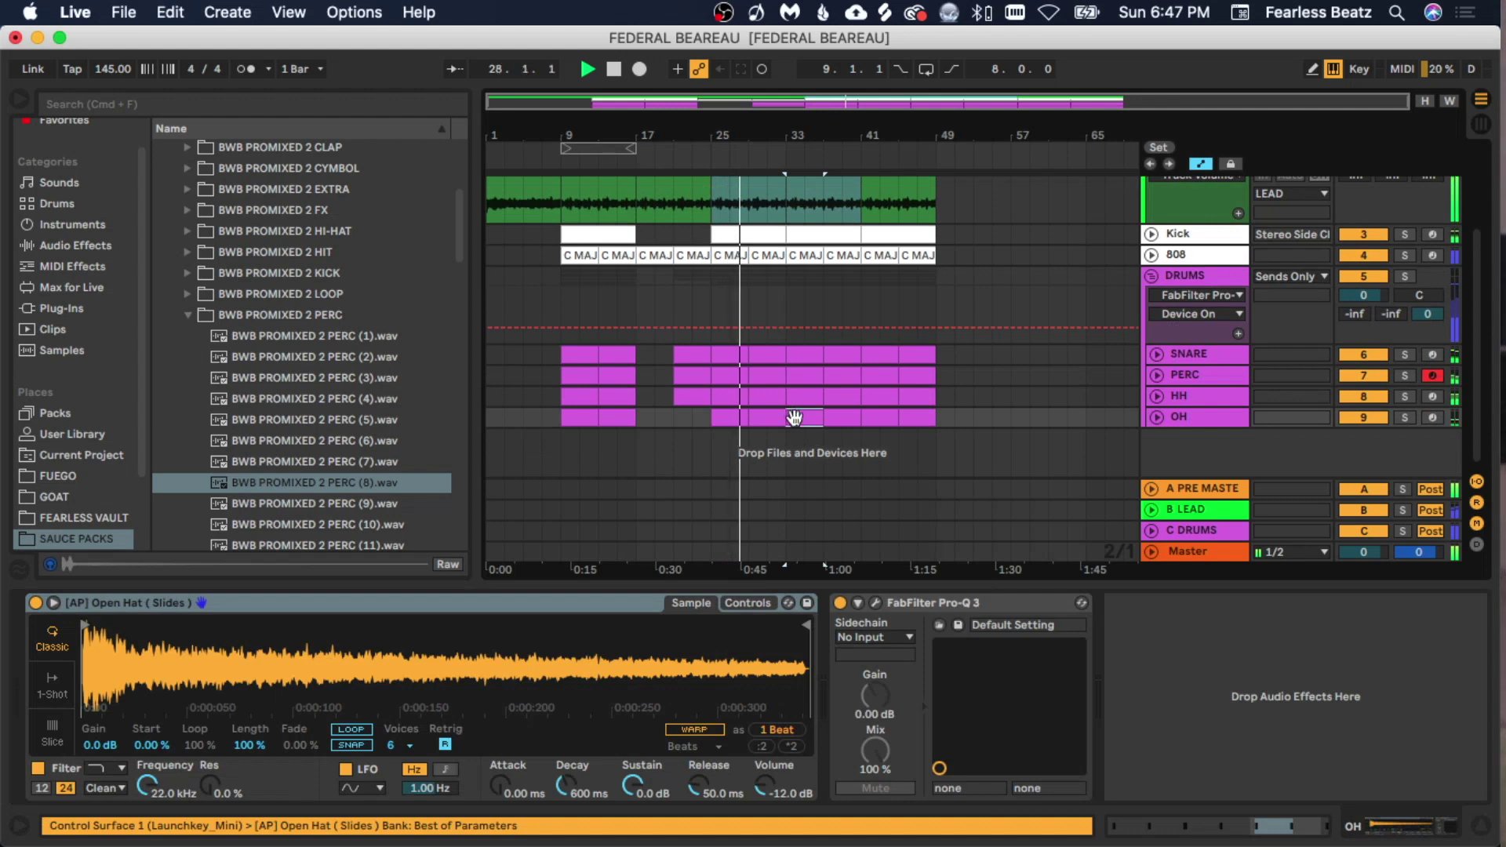
pyautogui.press('Delete')
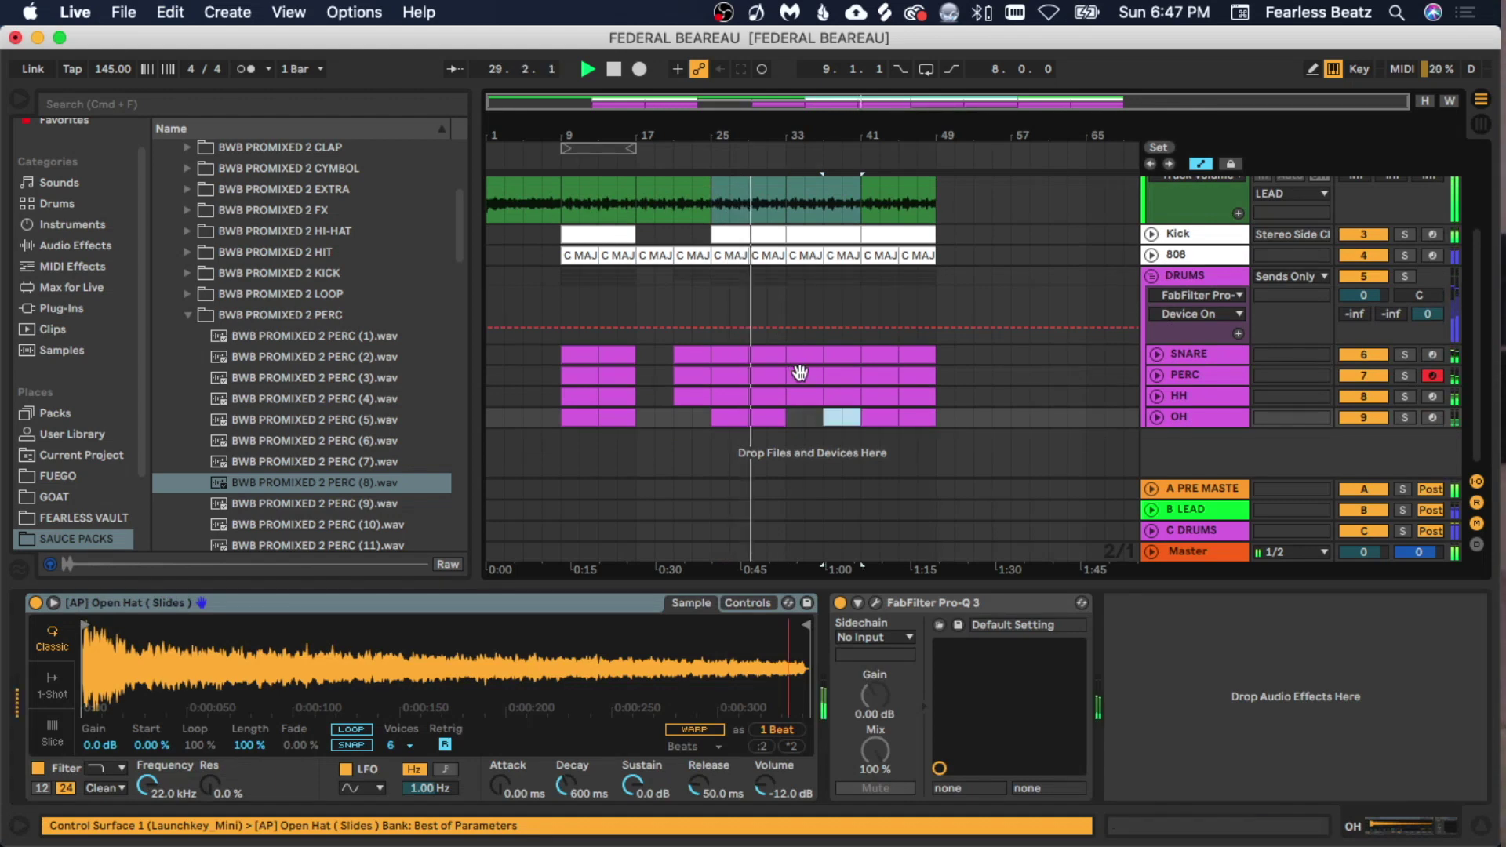
pyautogui.click(800, 372)
pyautogui.click(692, 375)
pyautogui.scroll(2, 774, 406)
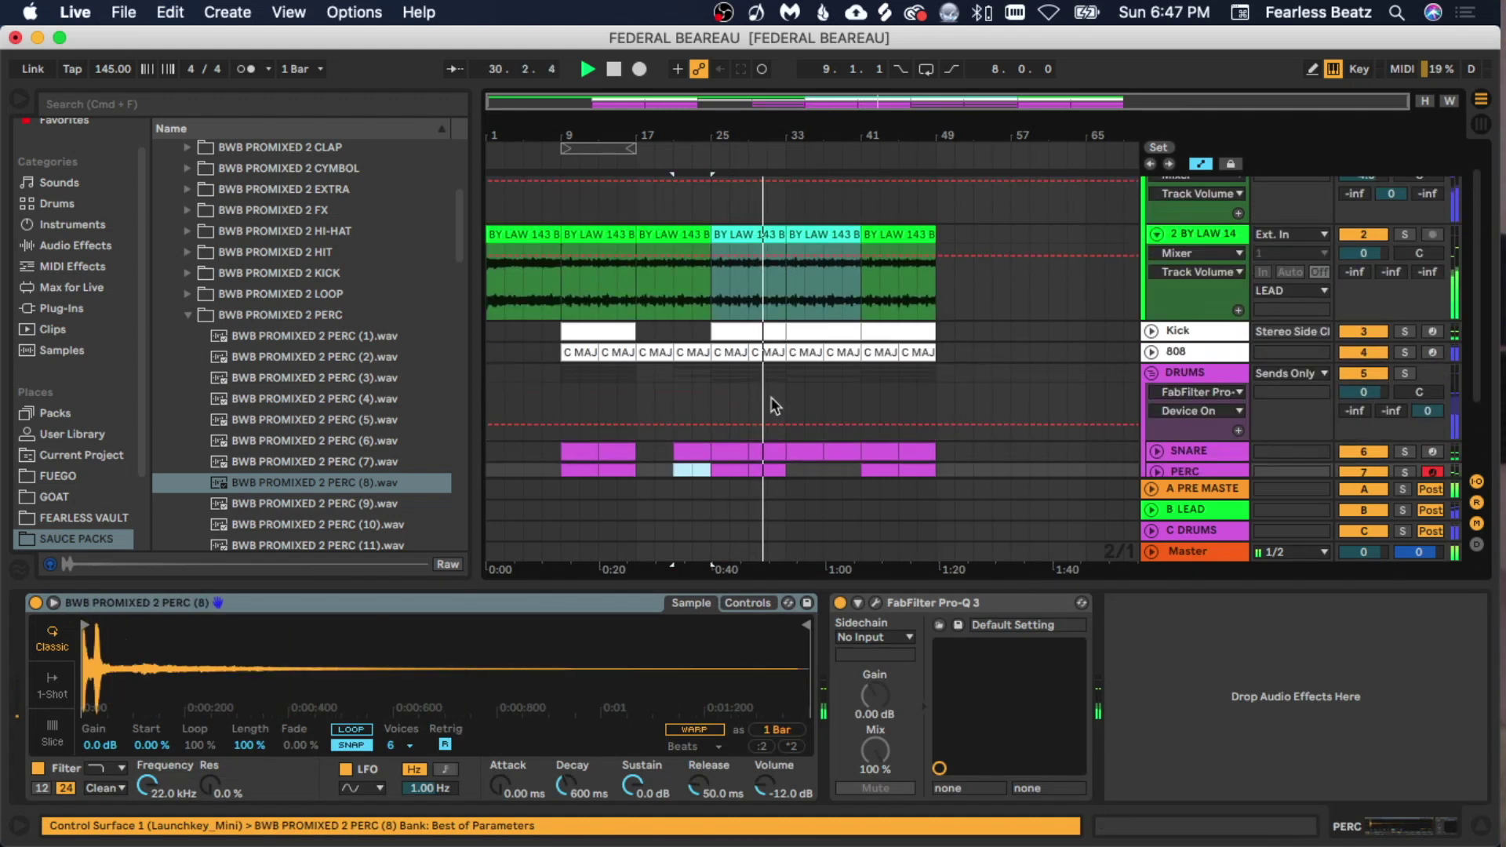
pyautogui.scroll(-1, 785, 401)
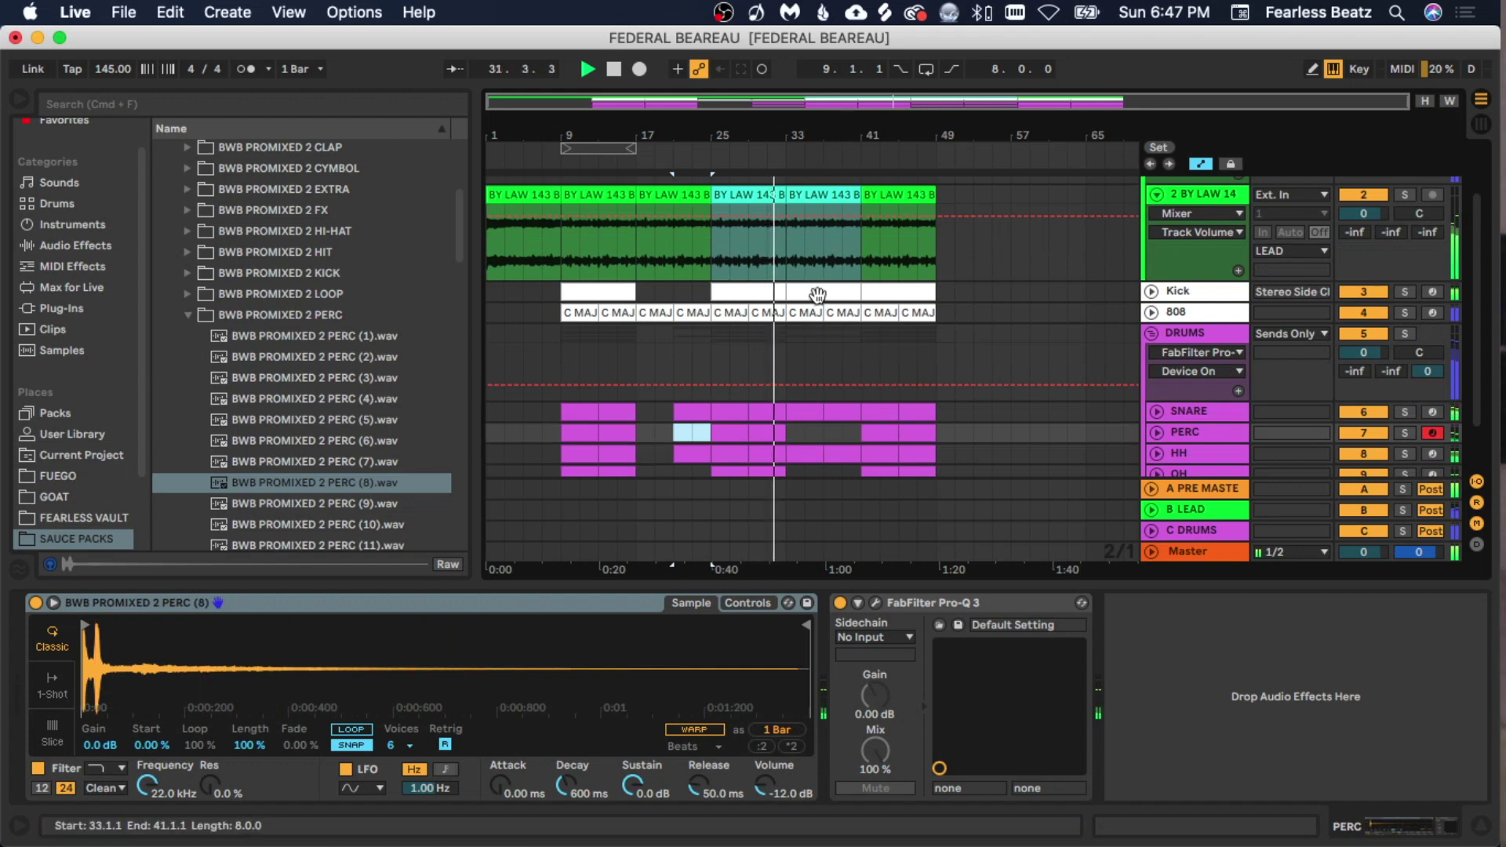
# - Delete the kick clip in bars 33–41 and the 808 clip in bars 33–37
pyautogui.click(817, 295)
pyautogui.scroll(-2, 824, 353)
pyautogui.scroll(2, 827, 355)
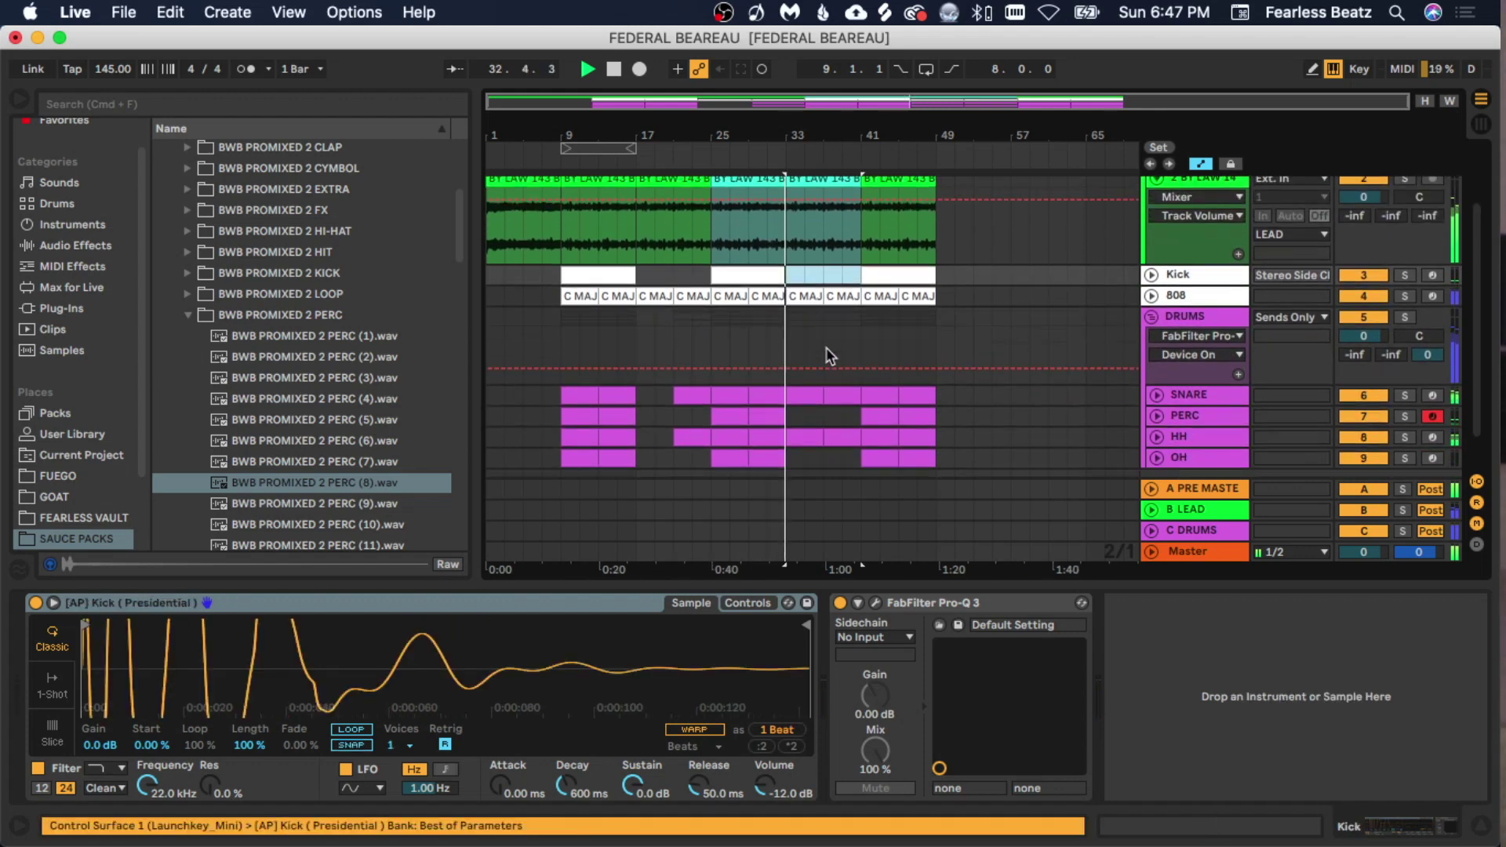
pyautogui.click(805, 295)
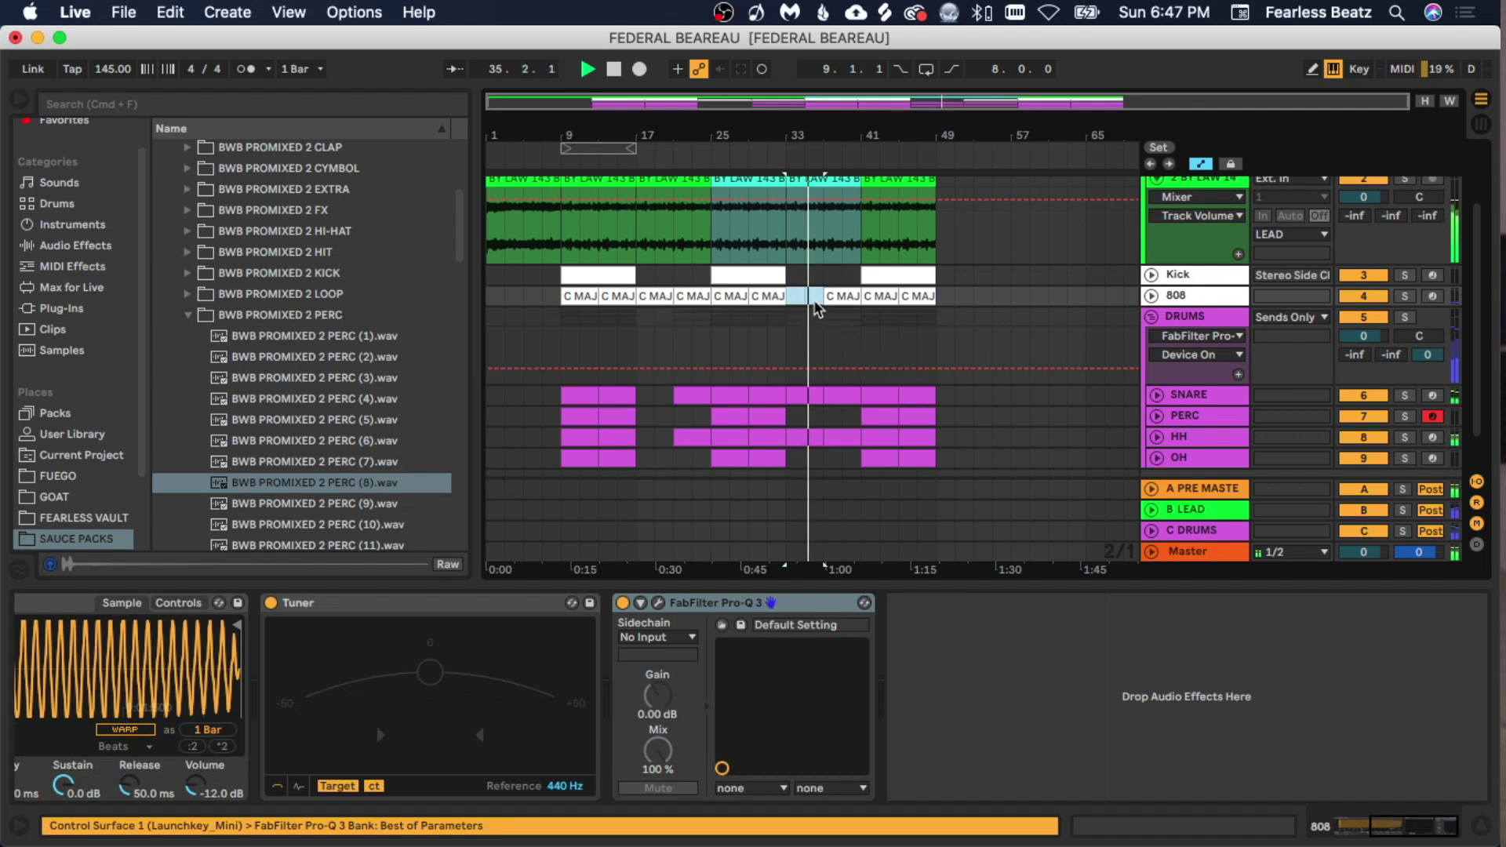
pyautogui.press('Delete')
pyautogui.scroll(3, 949, 341)
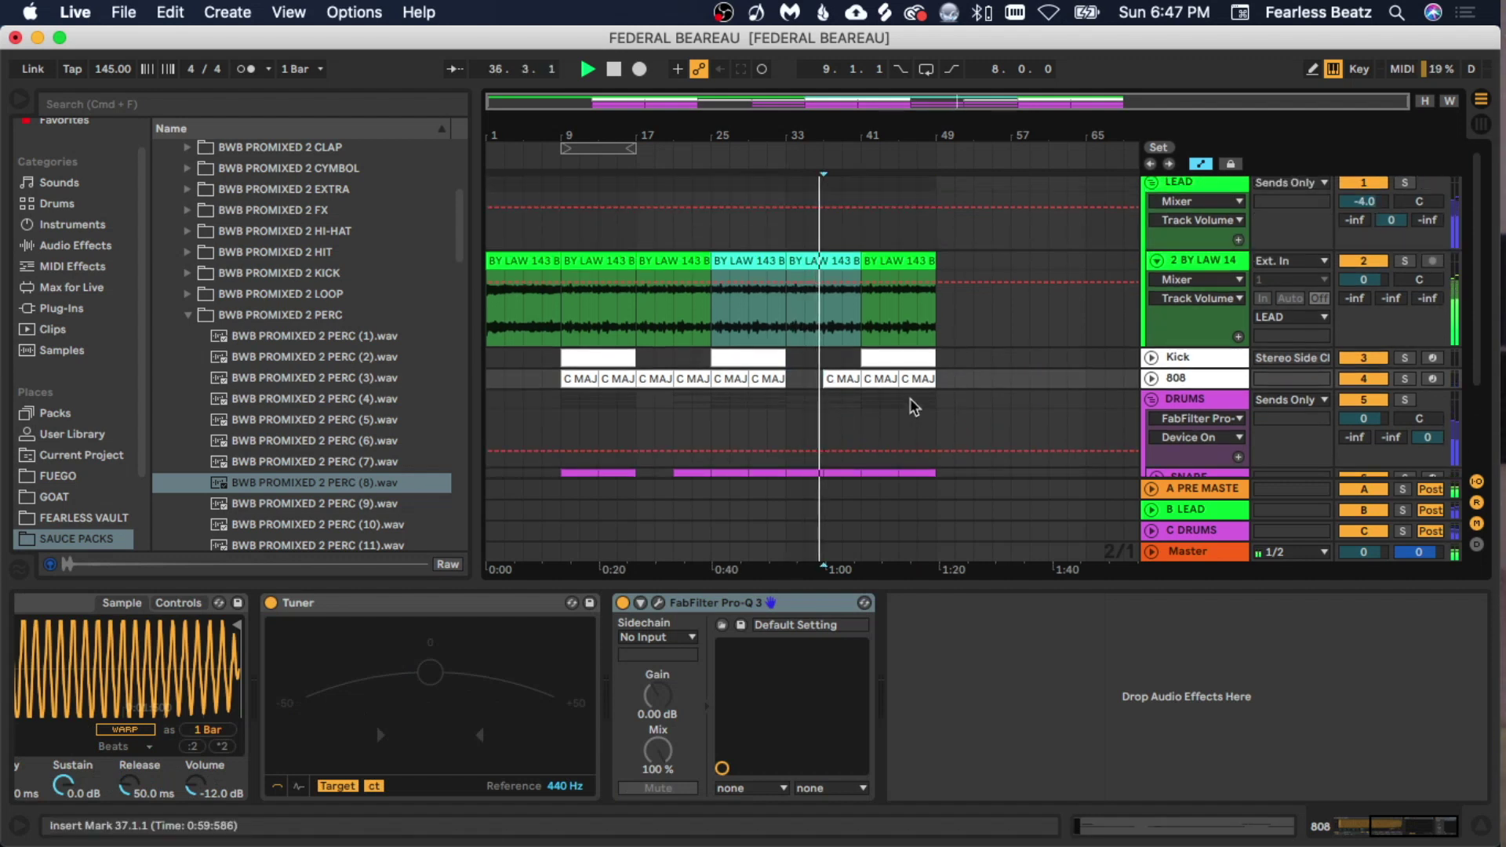
# - Delete all kick, 808 and drum clips in bars 41–49 and stop playback
pyautogui.scroll(-3, 913, 406)
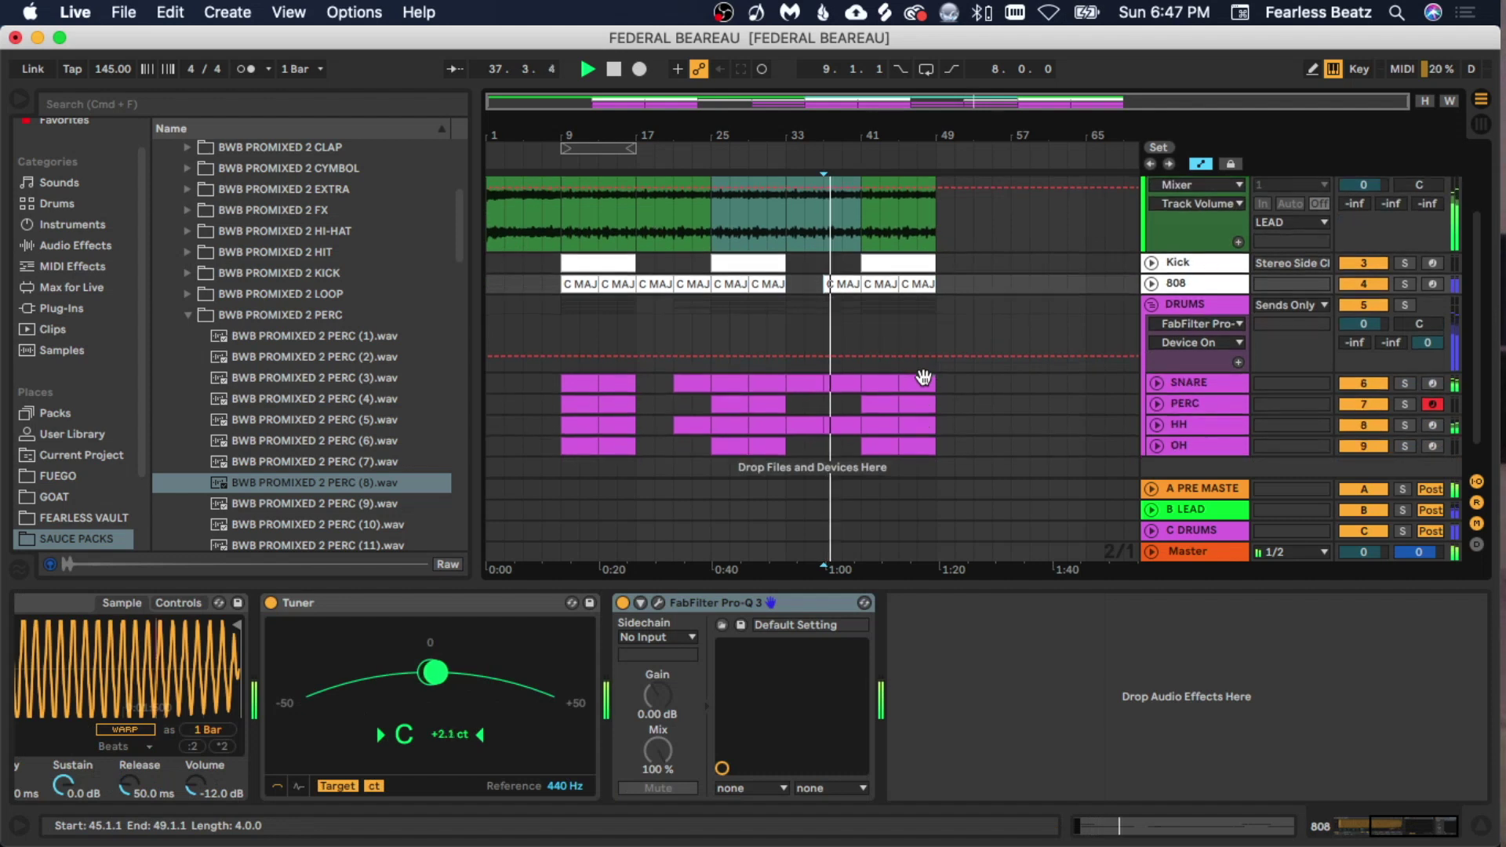
pyautogui.moveTo(940, 450); pyautogui.dragTo(864, 261)
pyautogui.scroll(3, 891, 295)
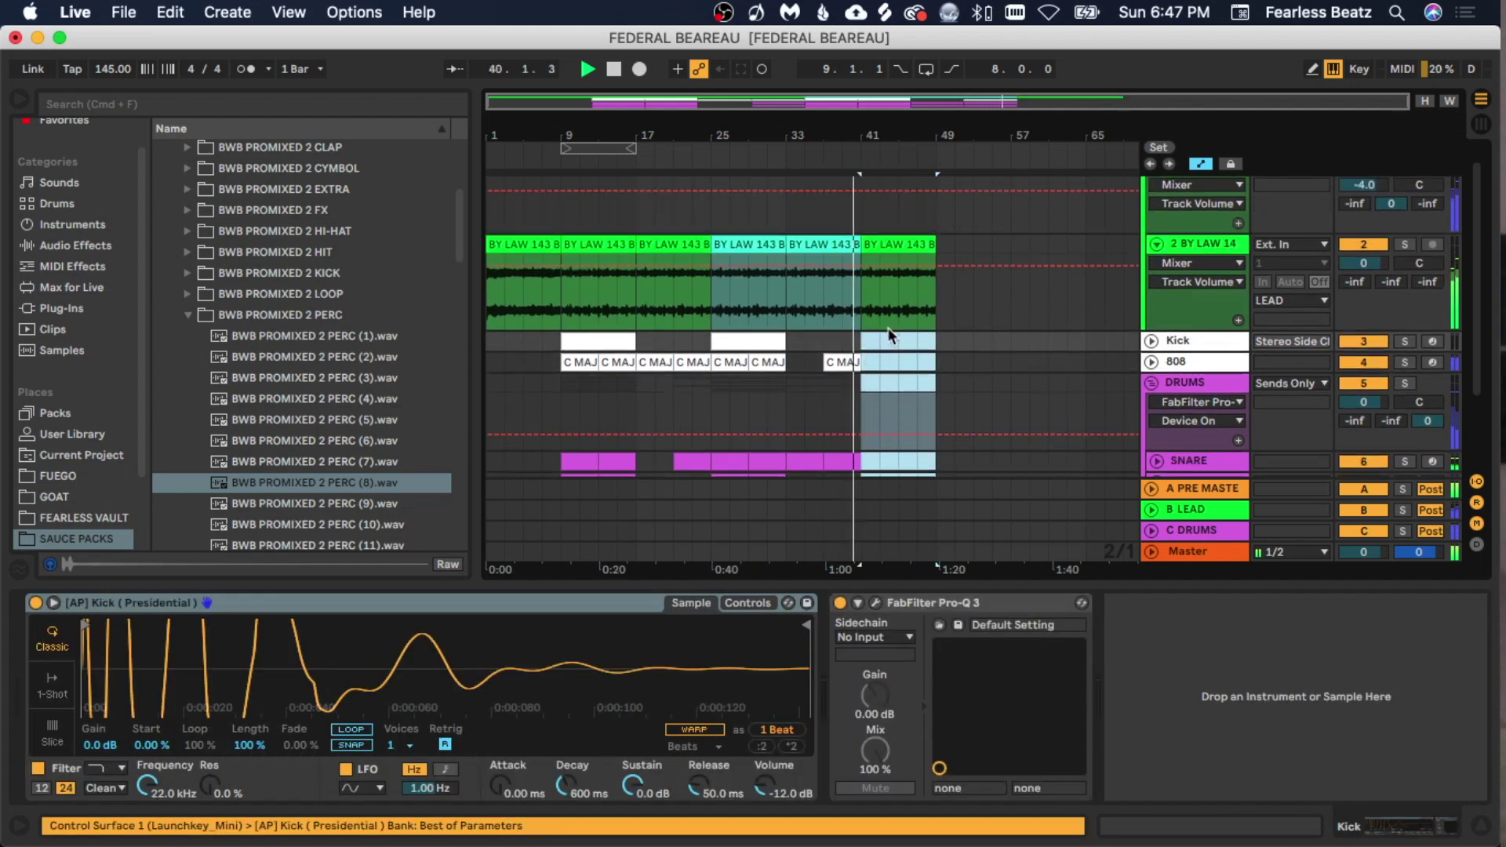
pyautogui.press('Delete')
pyautogui.press('space')
# - Color the opening melody clip in bars 1–9 yellow
pyautogui.rightClick(548, 244)
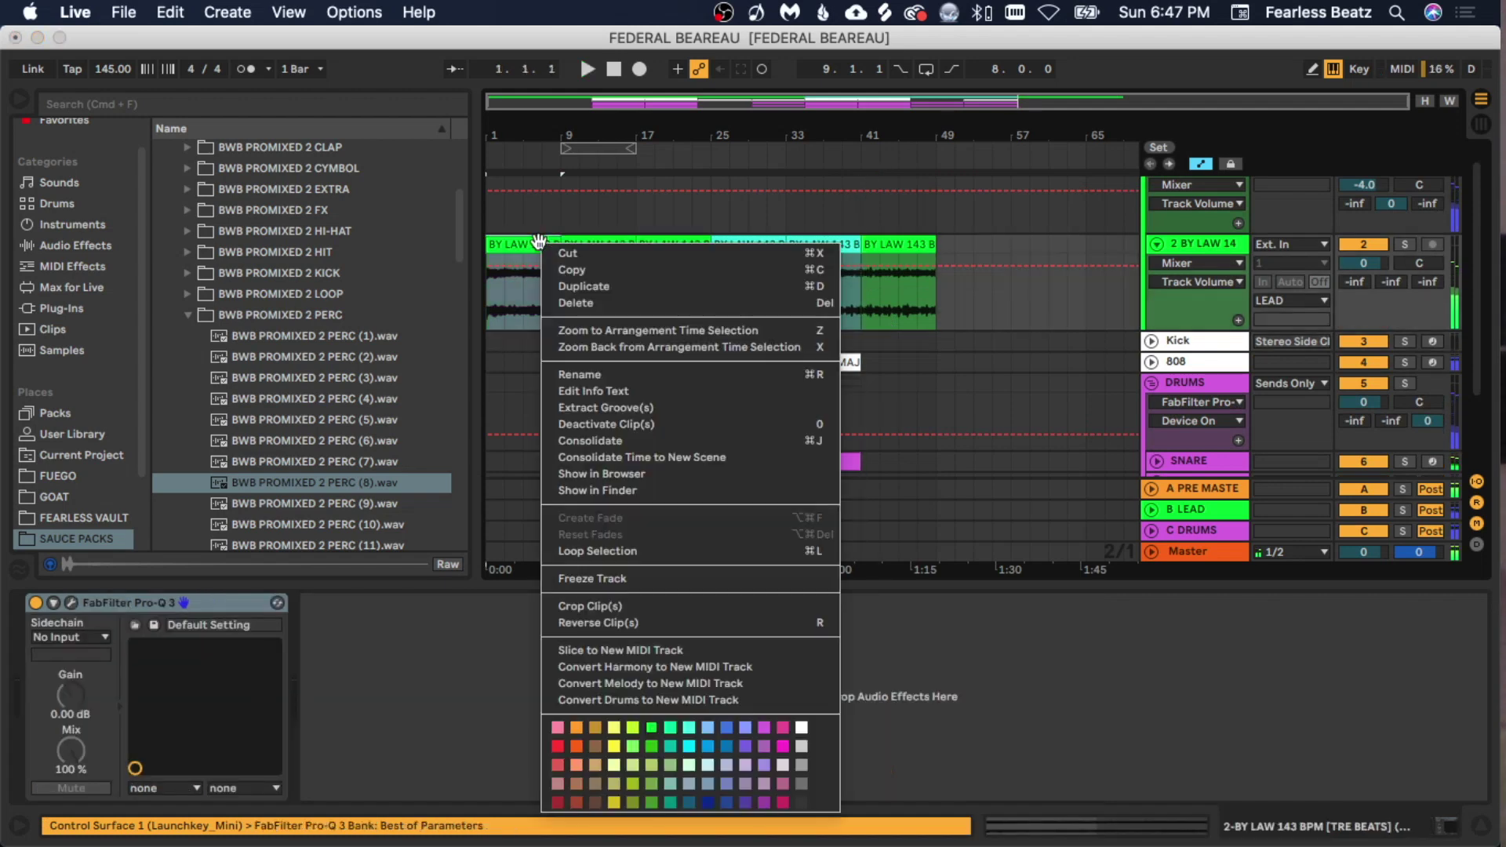
pyautogui.click(613, 746)
pyautogui.press('space')
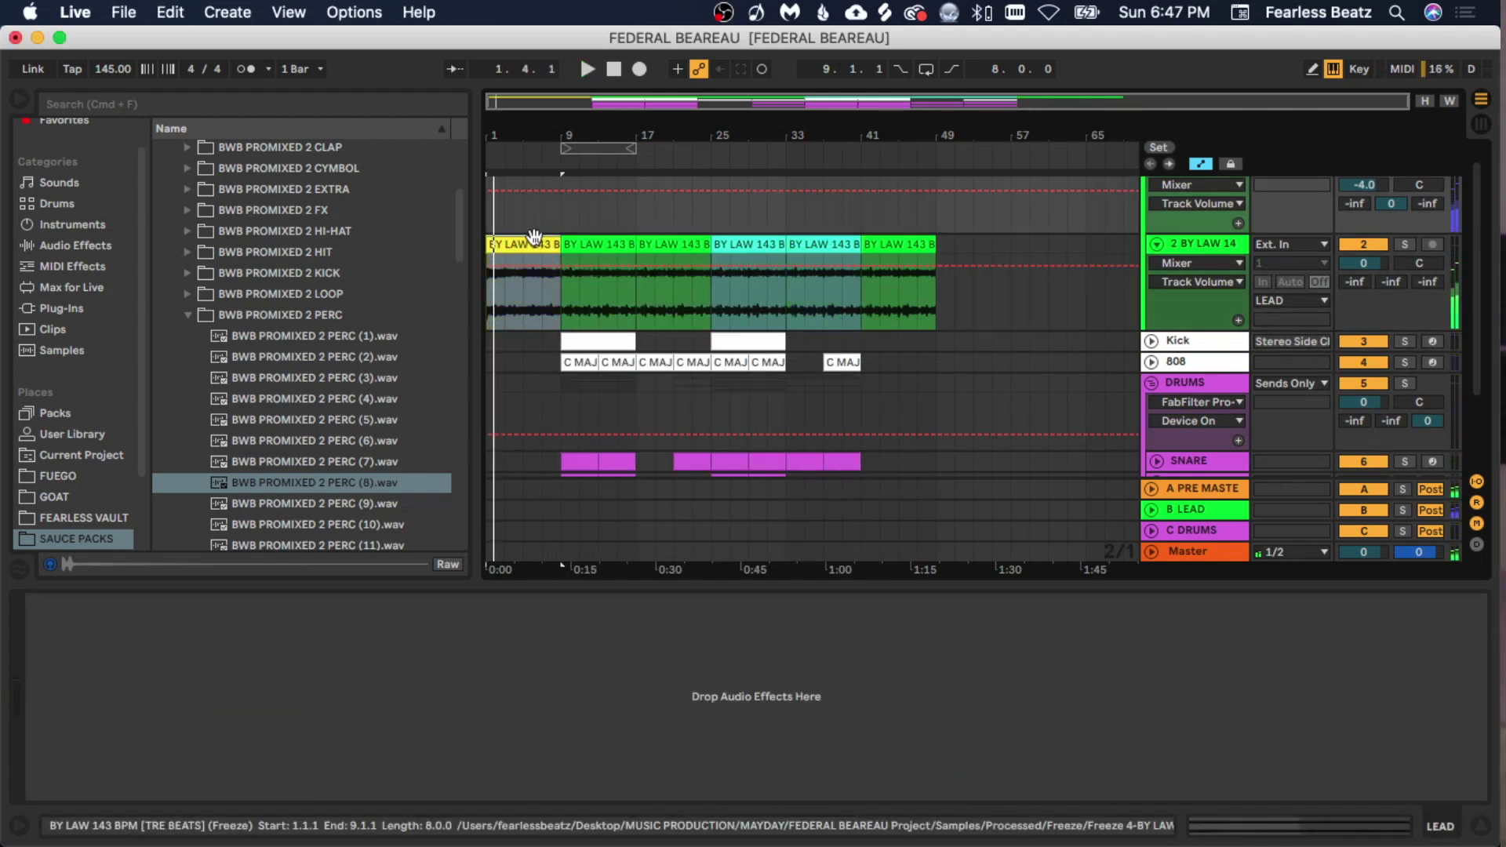
# - Check the sample settings of the opening melody clip and return to the arrangement
pyautogui.doubleClick(534, 243)
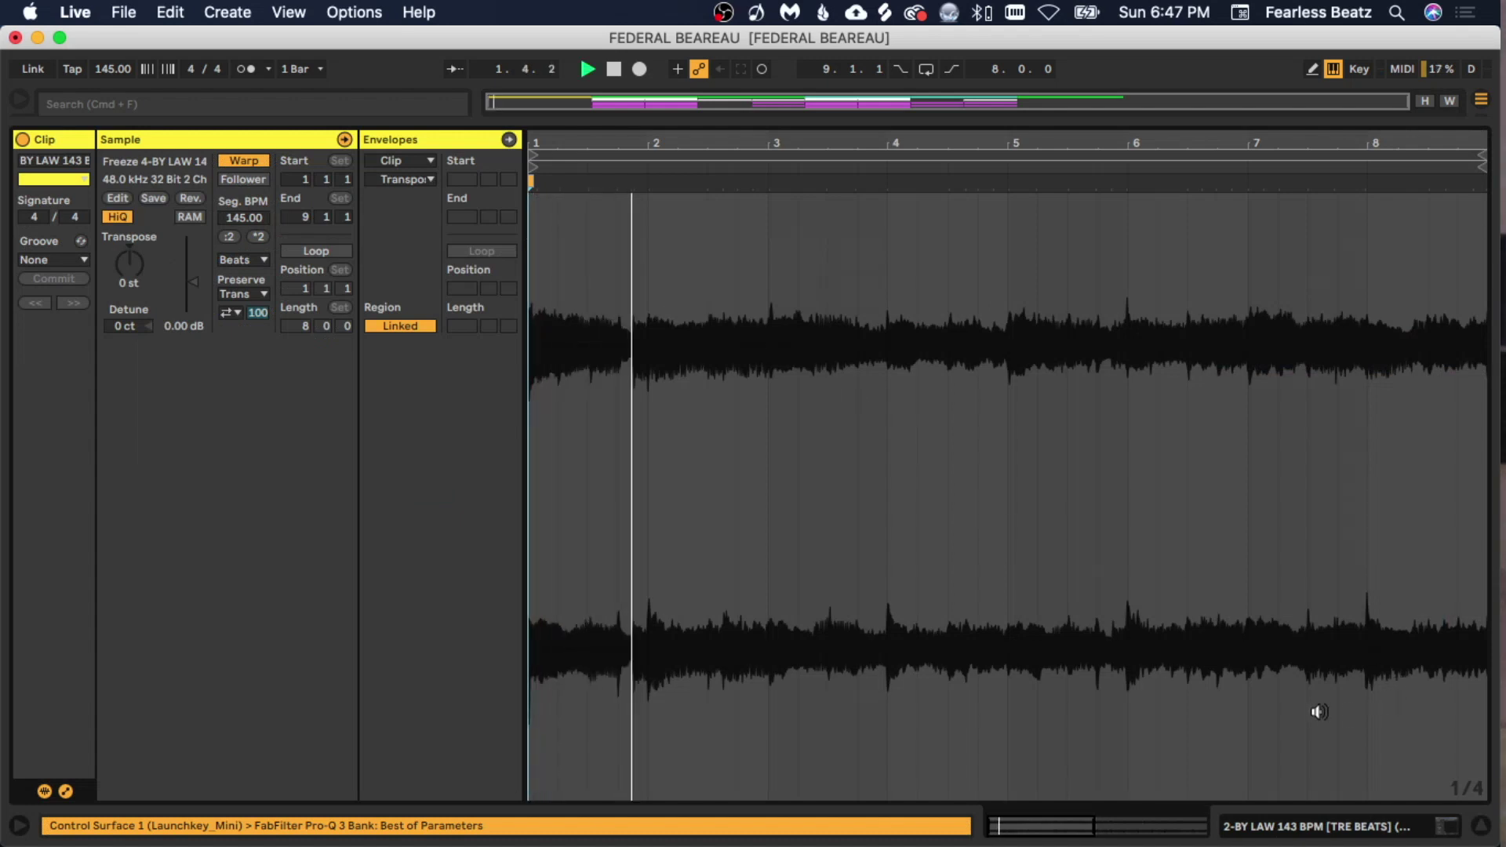
pyautogui.press('space')
pyautogui.click(1375, 828)
pyautogui.scroll(2, 708, 255)
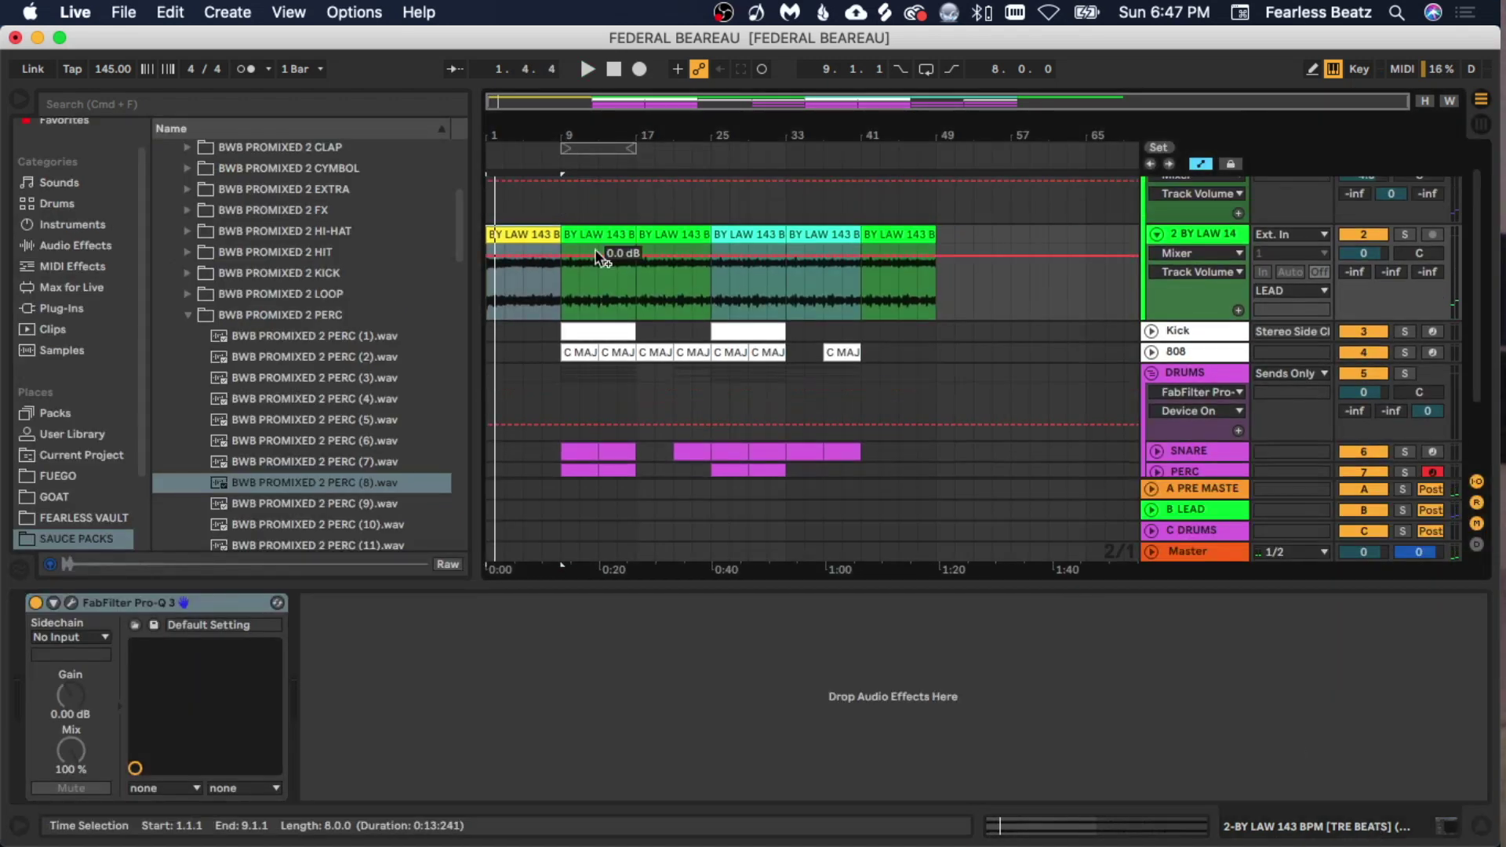
# - Color the last melody clip in bars 41–49 yellow to match the opening clip
pyautogui.click(543, 235)
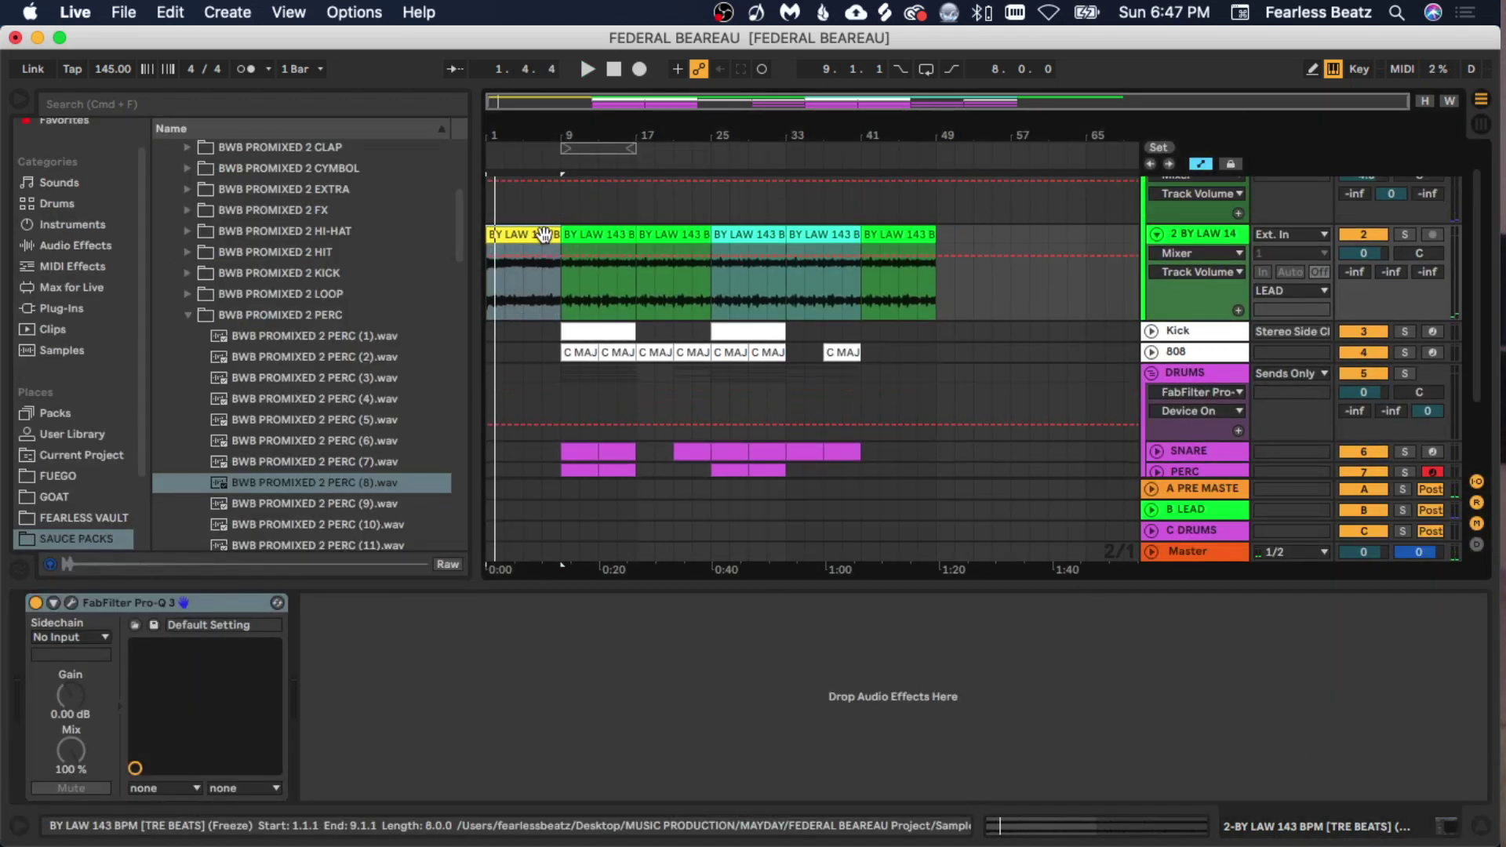
pyautogui.click(904, 238)
pyautogui.scroll(-2, 894, 259)
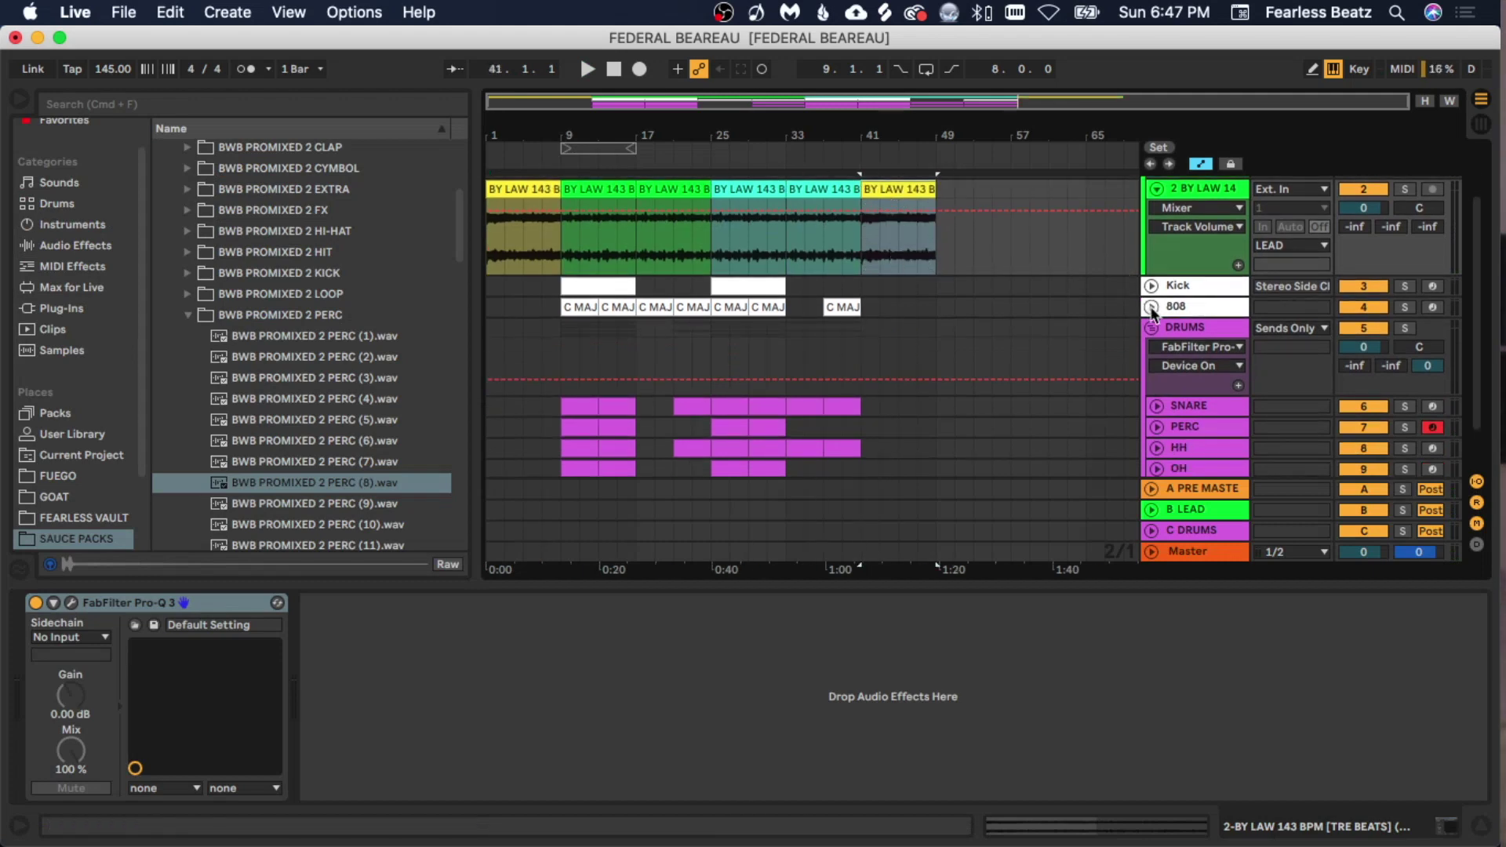
# - Fill bars 41–49 of the 808 track with the C MAJOR clips and collapse the melody loop track
pyautogui.press('space')
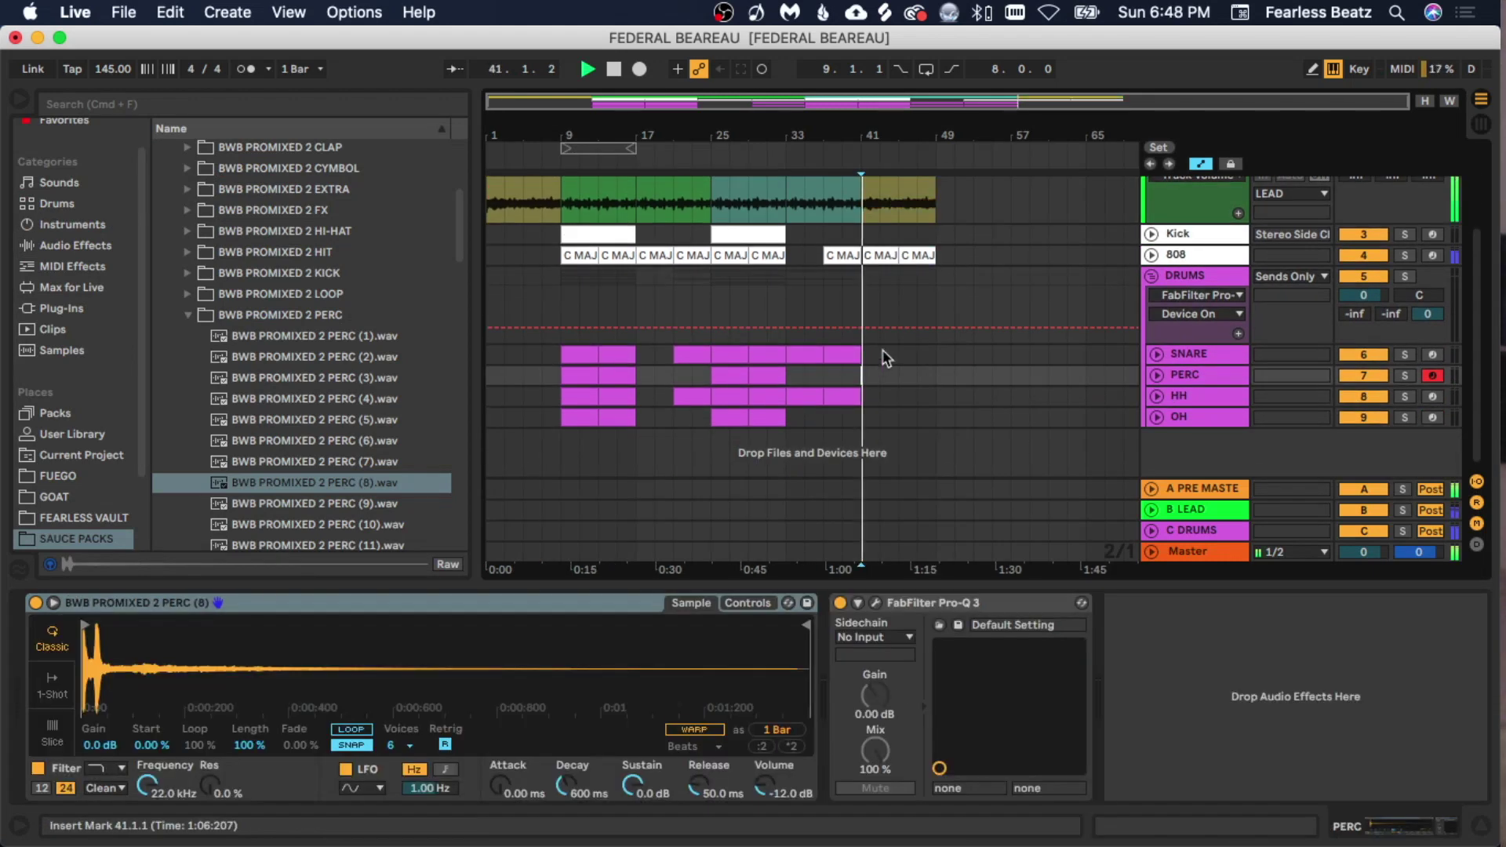
pyautogui.scroll(5, 1095, 314)
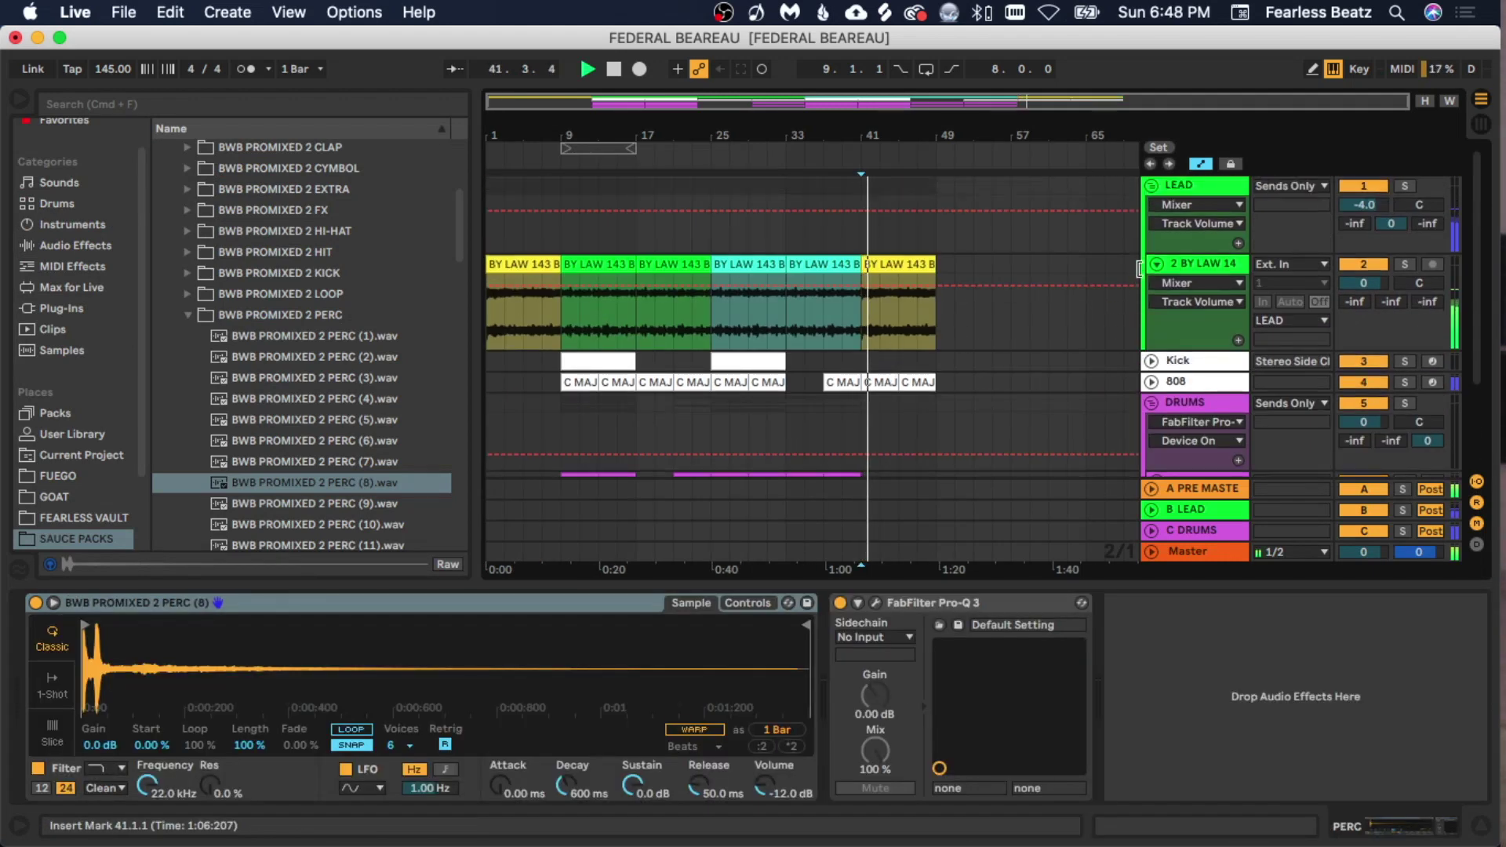
pyautogui.scroll(-4, 977, 341)
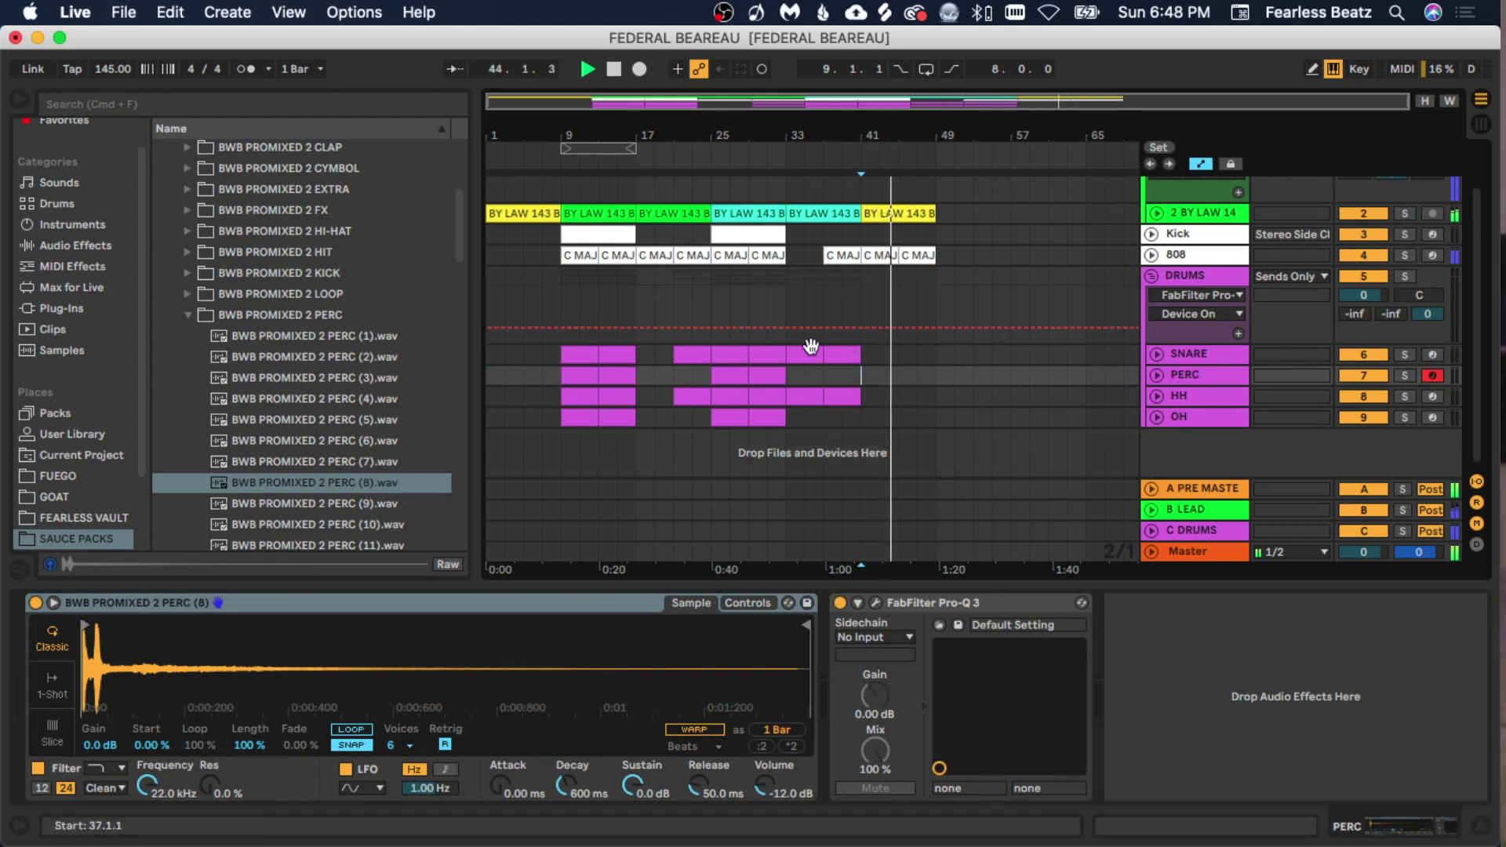
pyautogui.scroll(2, 644, 296)
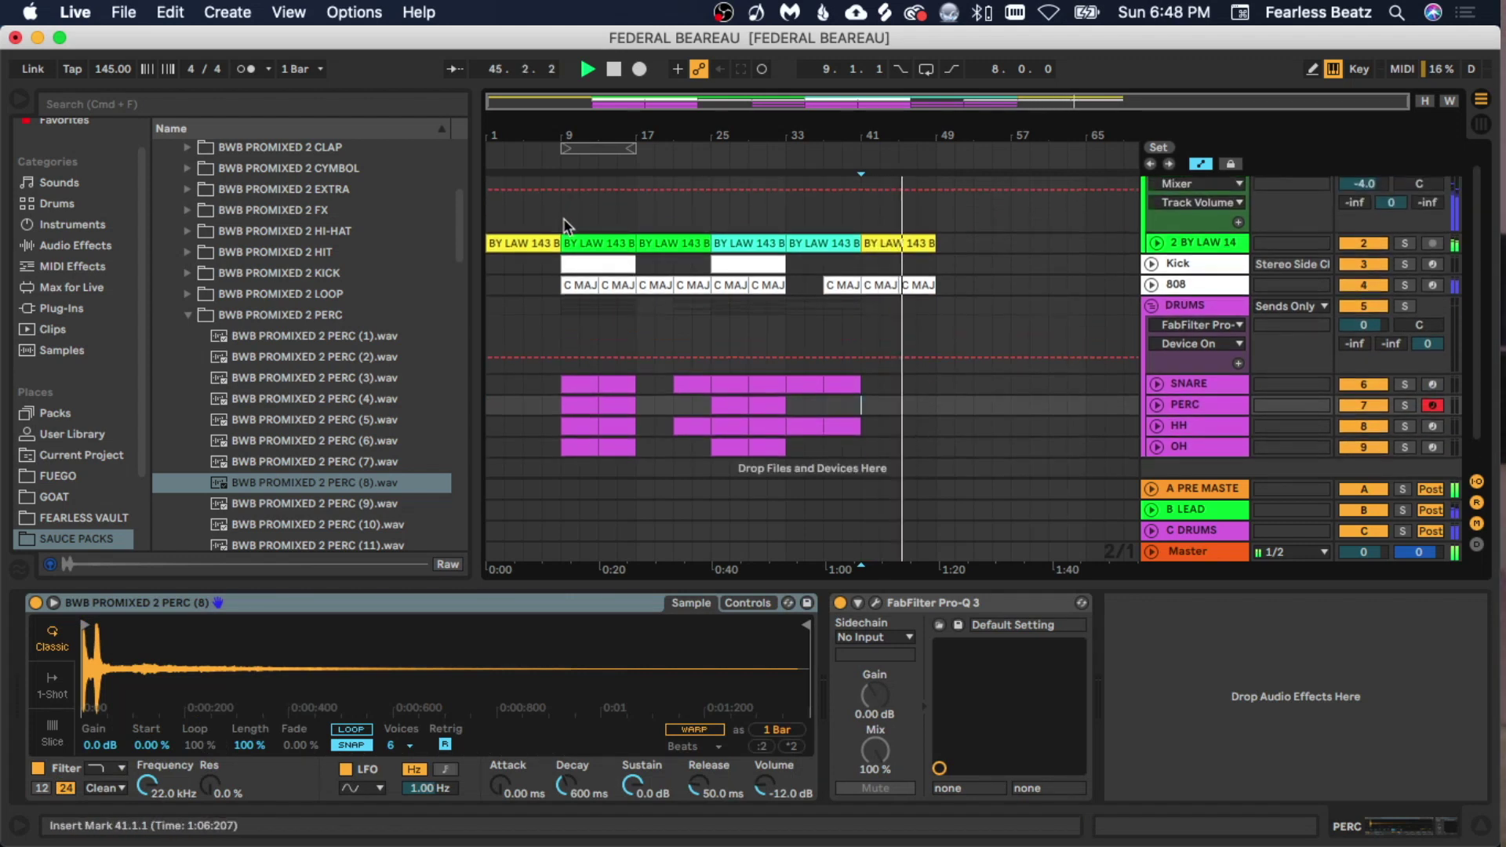
# - Duplicate the bars 9–49 section of the melody, kick, 808 and drum tracks twice, extending the arrangement to bar 129
pyautogui.scroll(-1, 563, 221)
pyautogui.press('space')
pyautogui.moveTo(561, 250); pyautogui.dragTo(933, 453)
pyautogui.press('super+d')
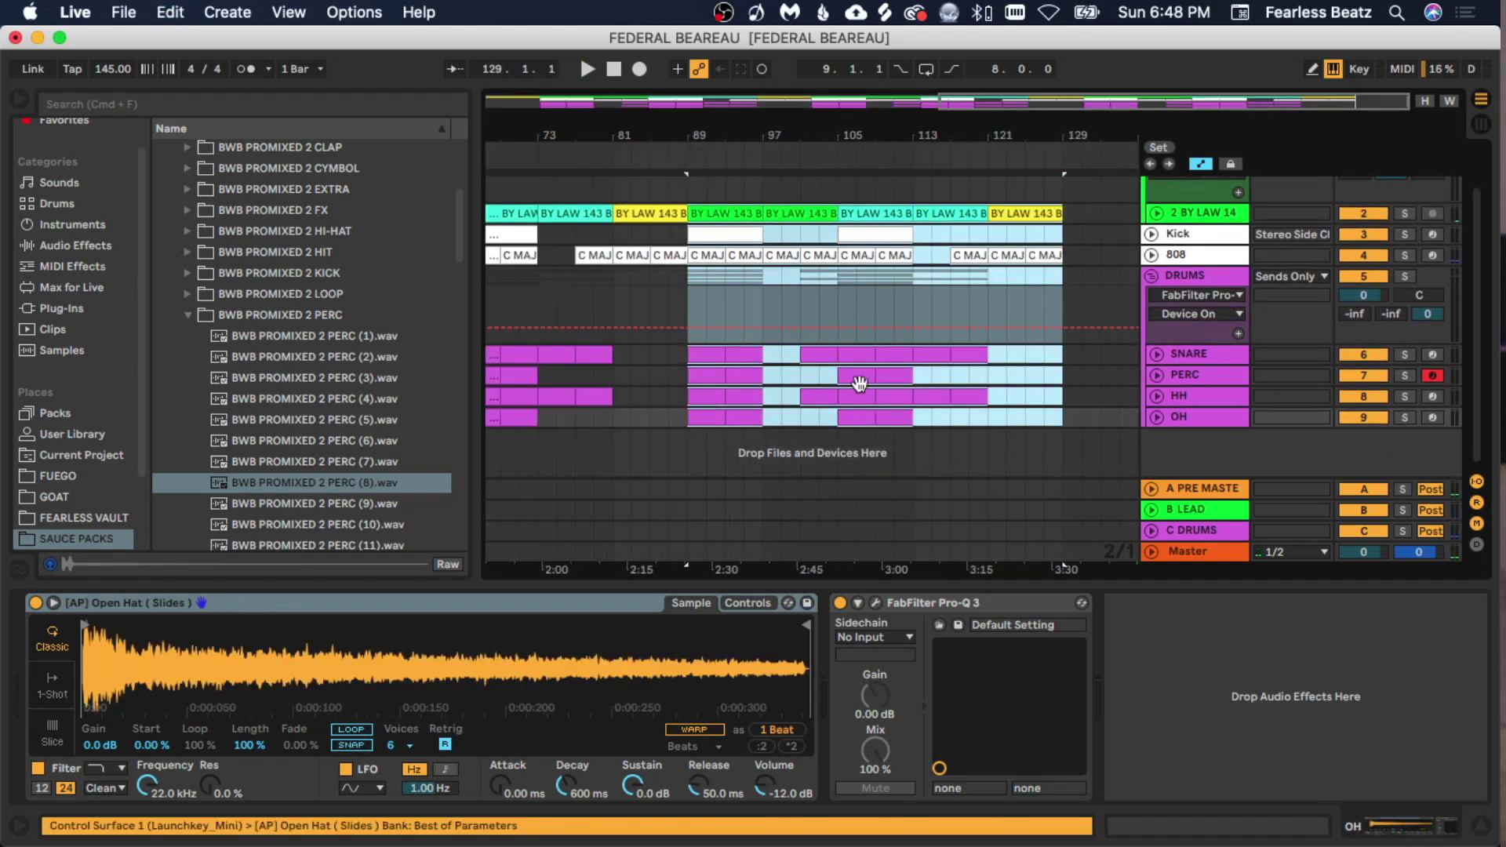